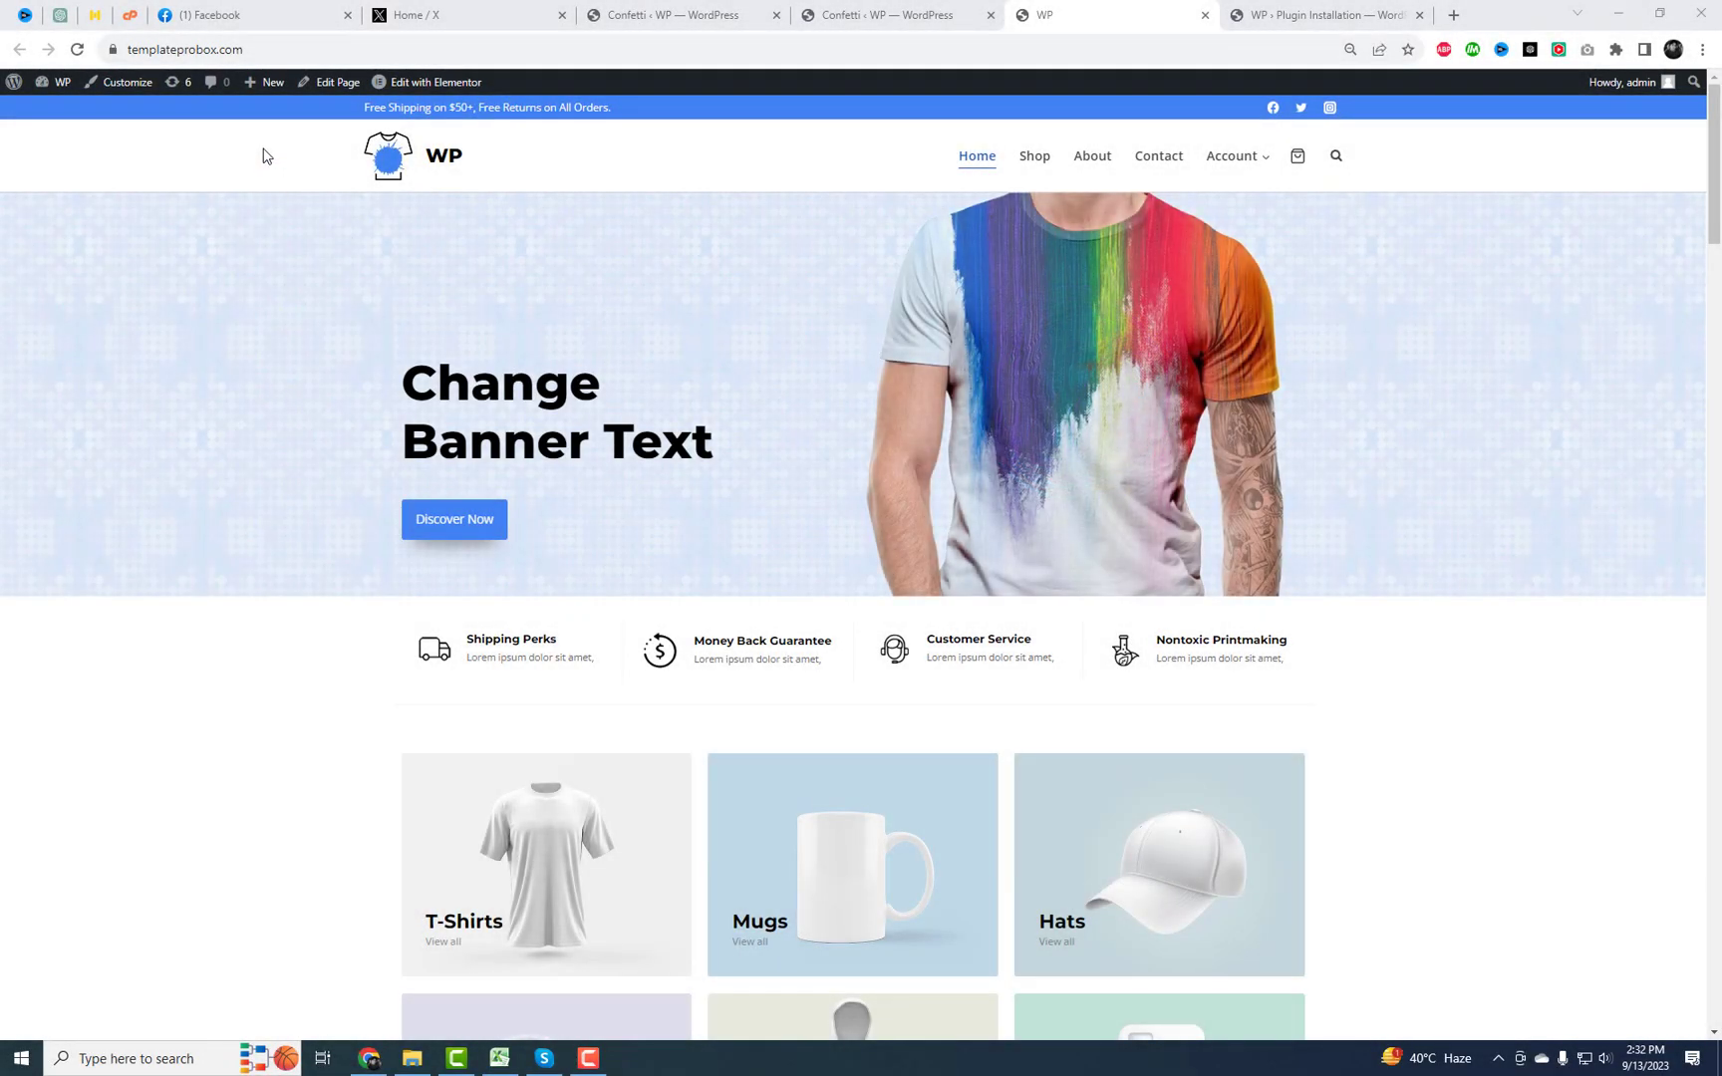
Reload the store home page and close the extra X tab
{"action": "right_click", "coordinate": [567, 168]}
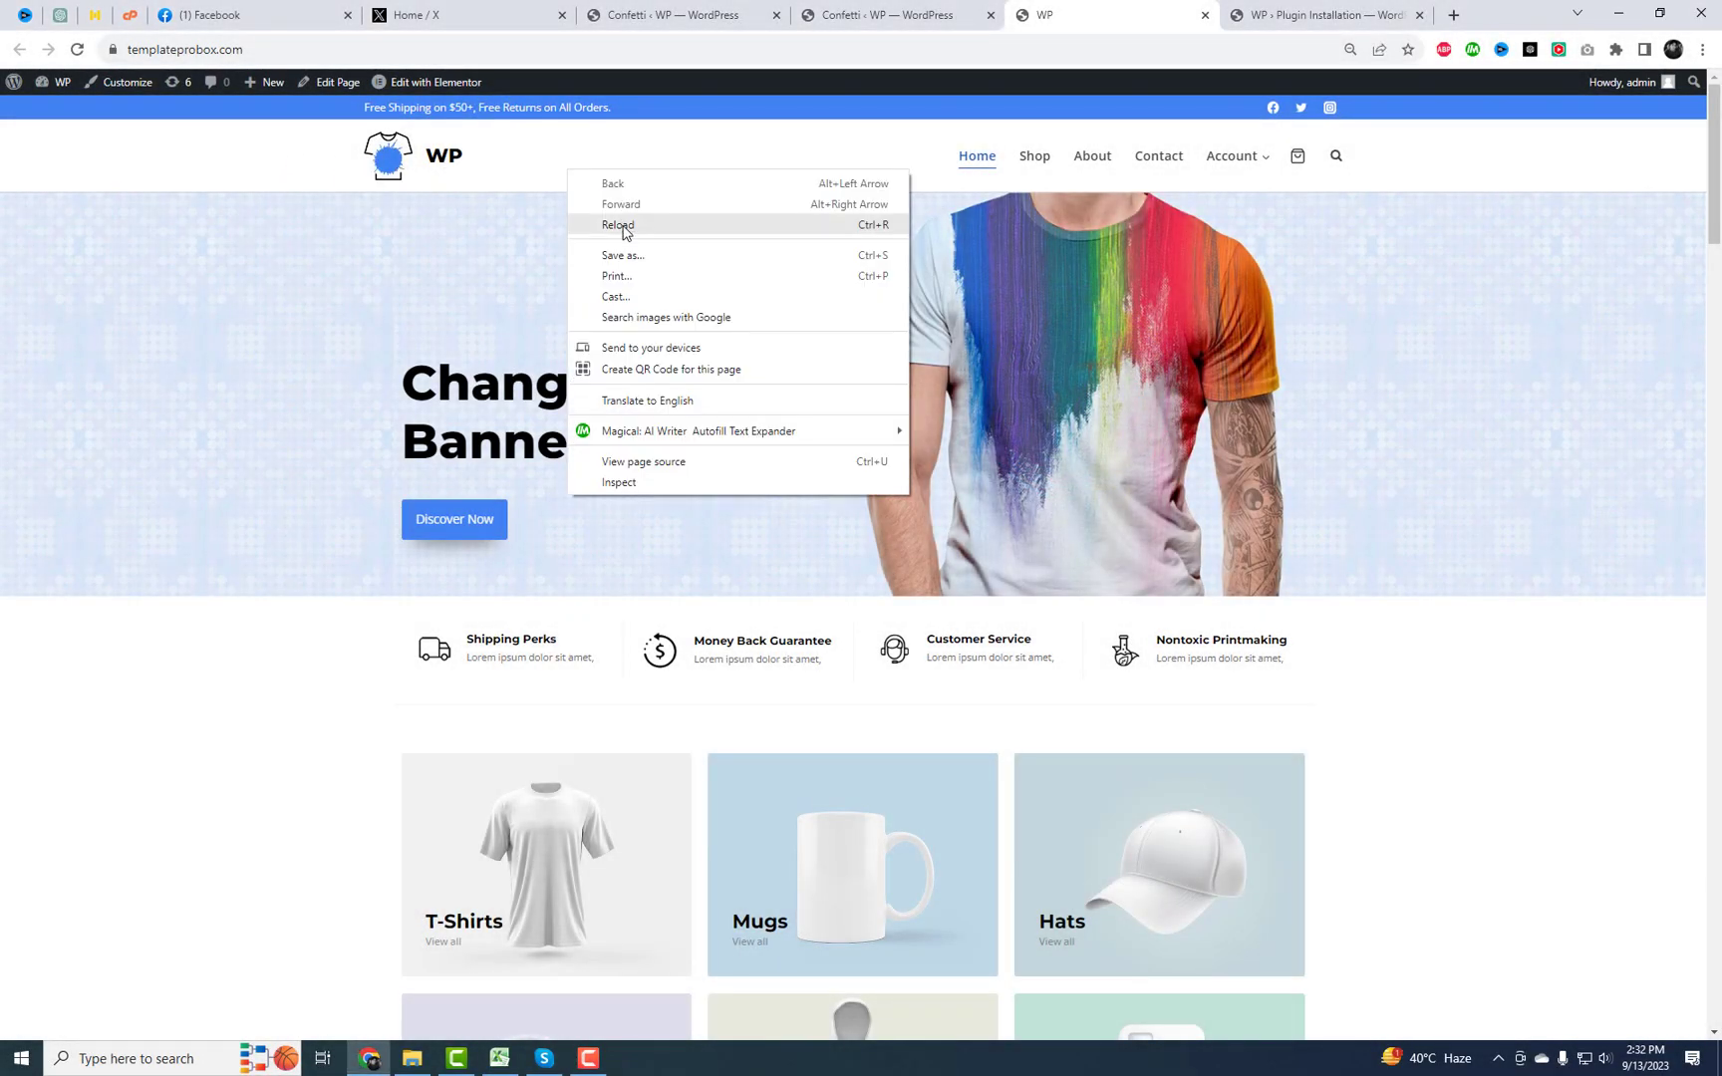
{"action": "left_click", "coordinate": [624, 229]}
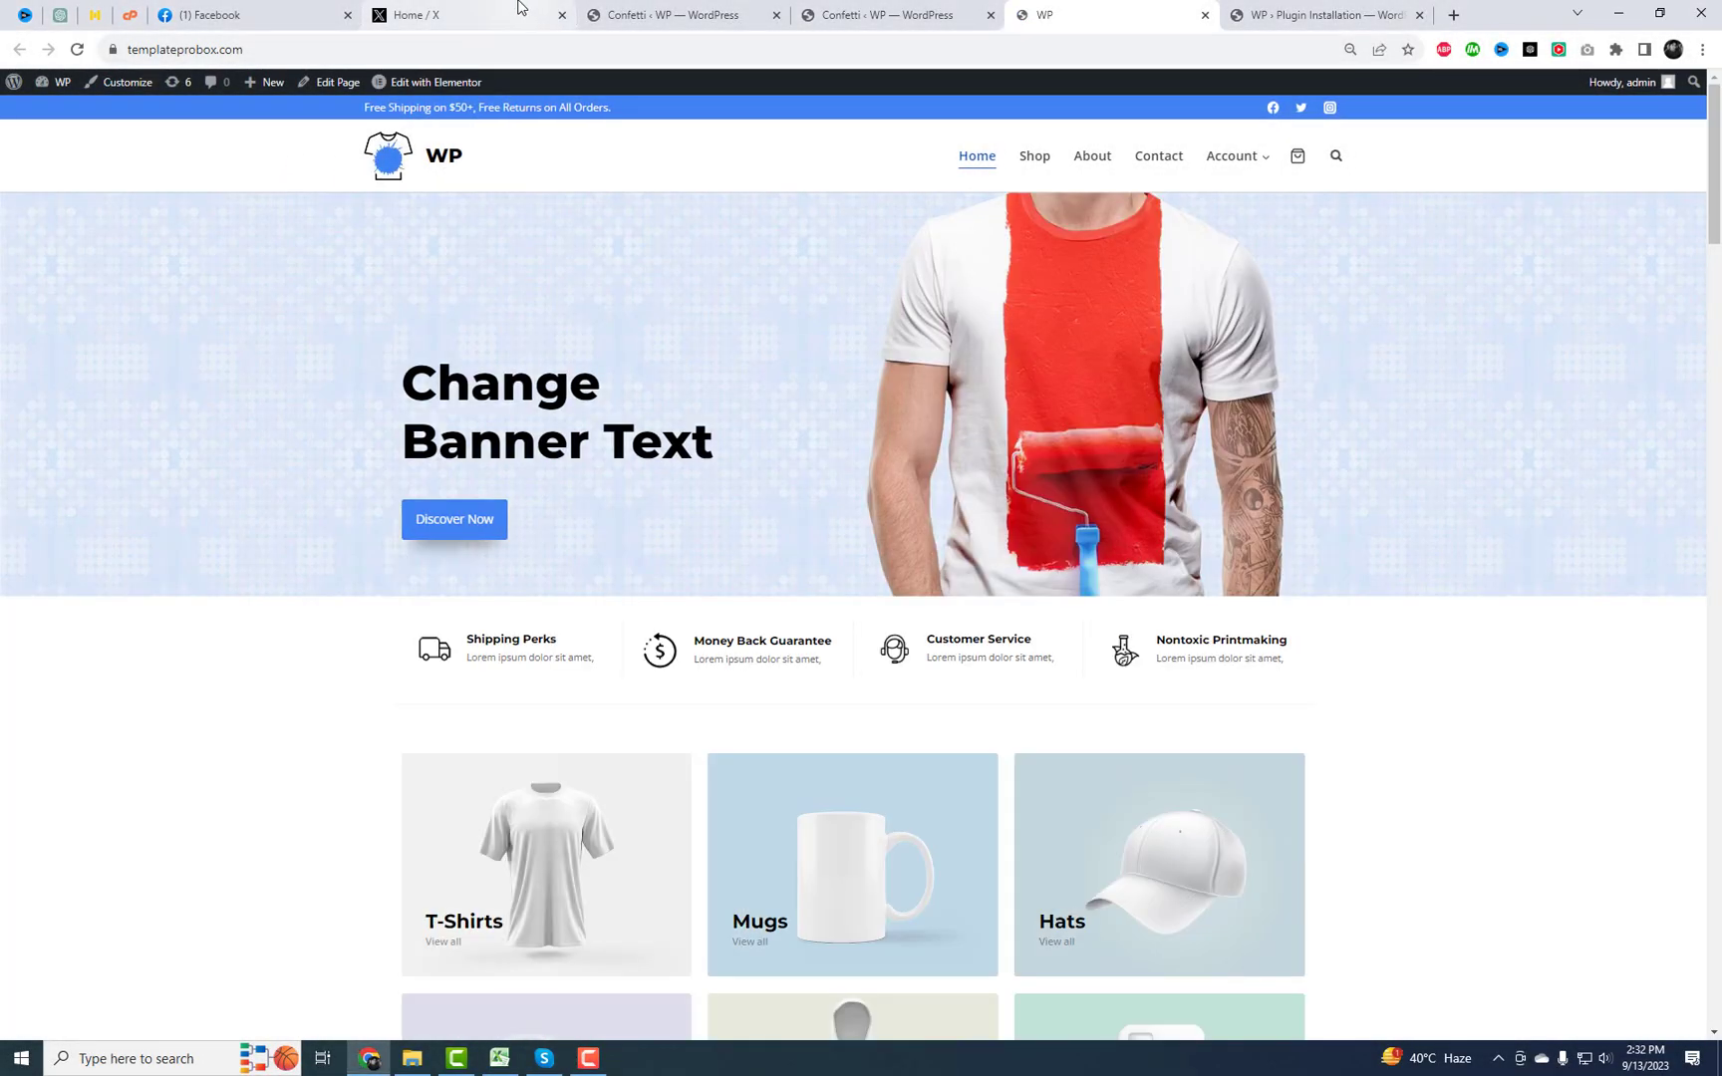
{"action": "left_click", "coordinate": [560, 15]}
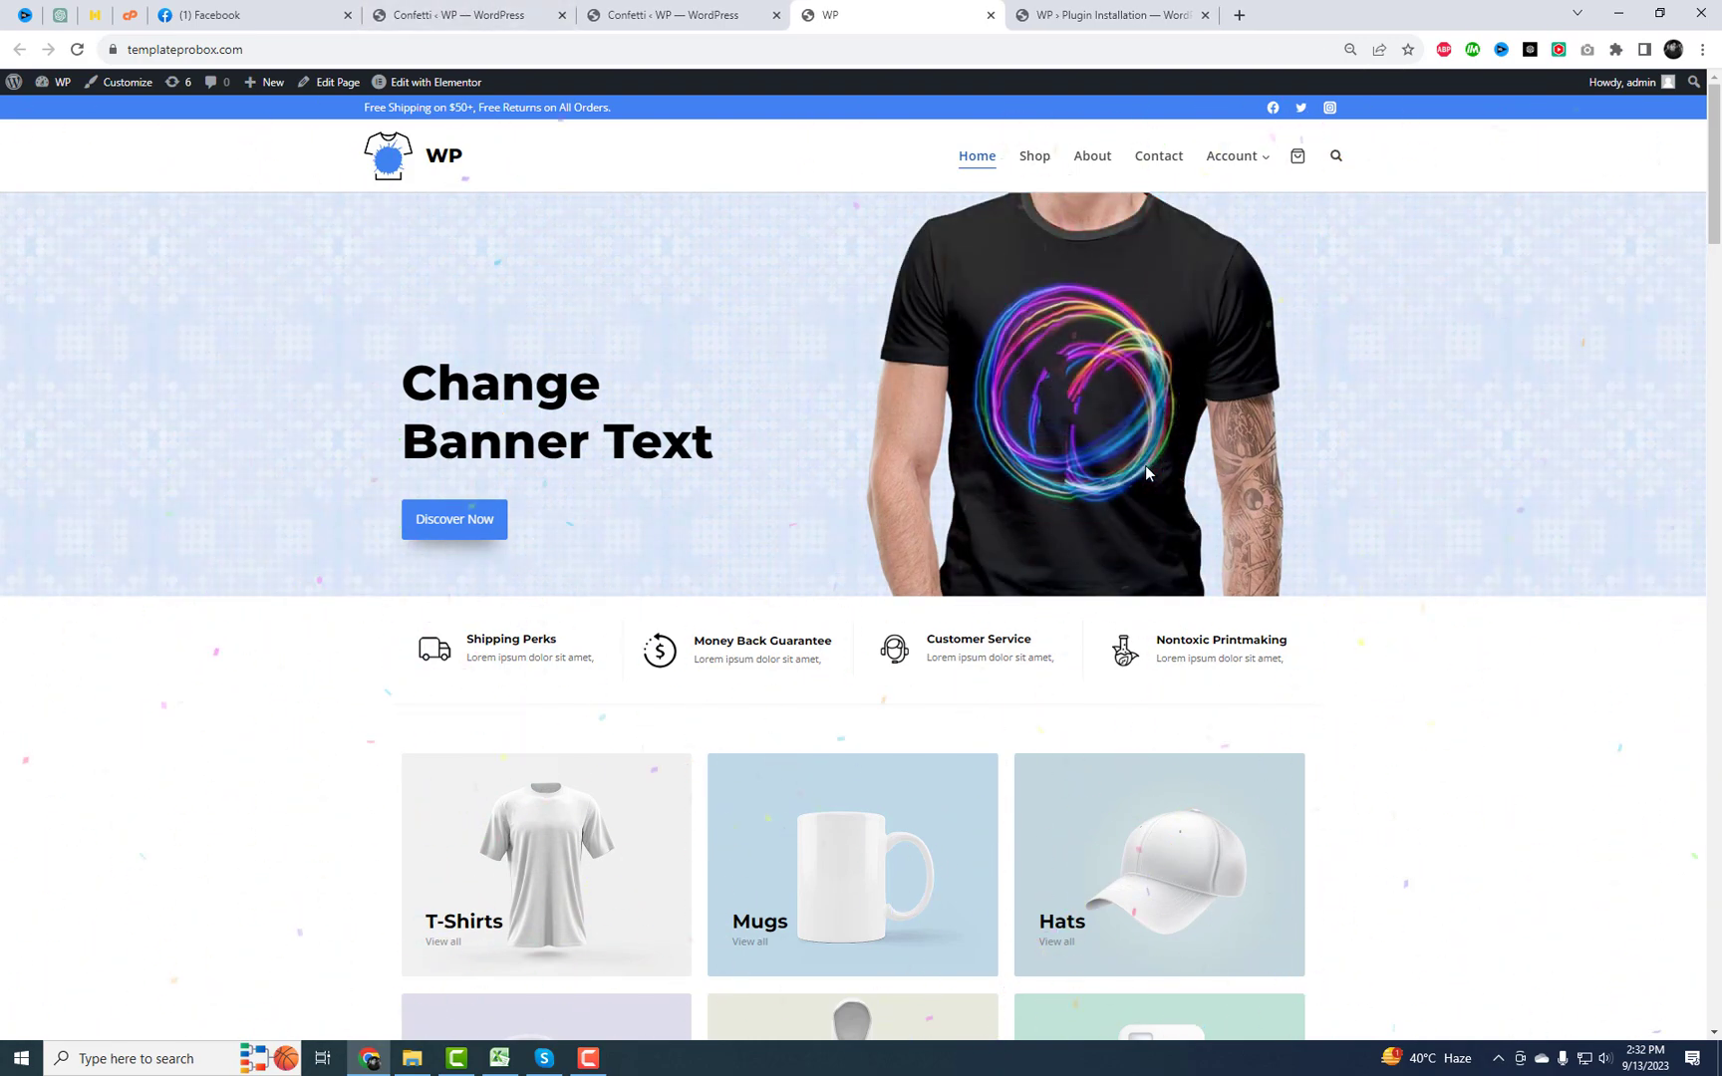
Reload the home page again to replay the falling confetti
{"action": "scroll", "coordinate": [1261, 435], "scroll_direction": "down", "scroll_amount": 5}
{"action": "scroll", "coordinate": [1385, 418], "scroll_direction": "up", "scroll_amount": 5}
{"action": "right_click", "coordinate": [1112, 234]}
{"action": "left_click", "coordinate": [1029, 159]}
{"action": "right_click", "coordinate": [1448, 494]}
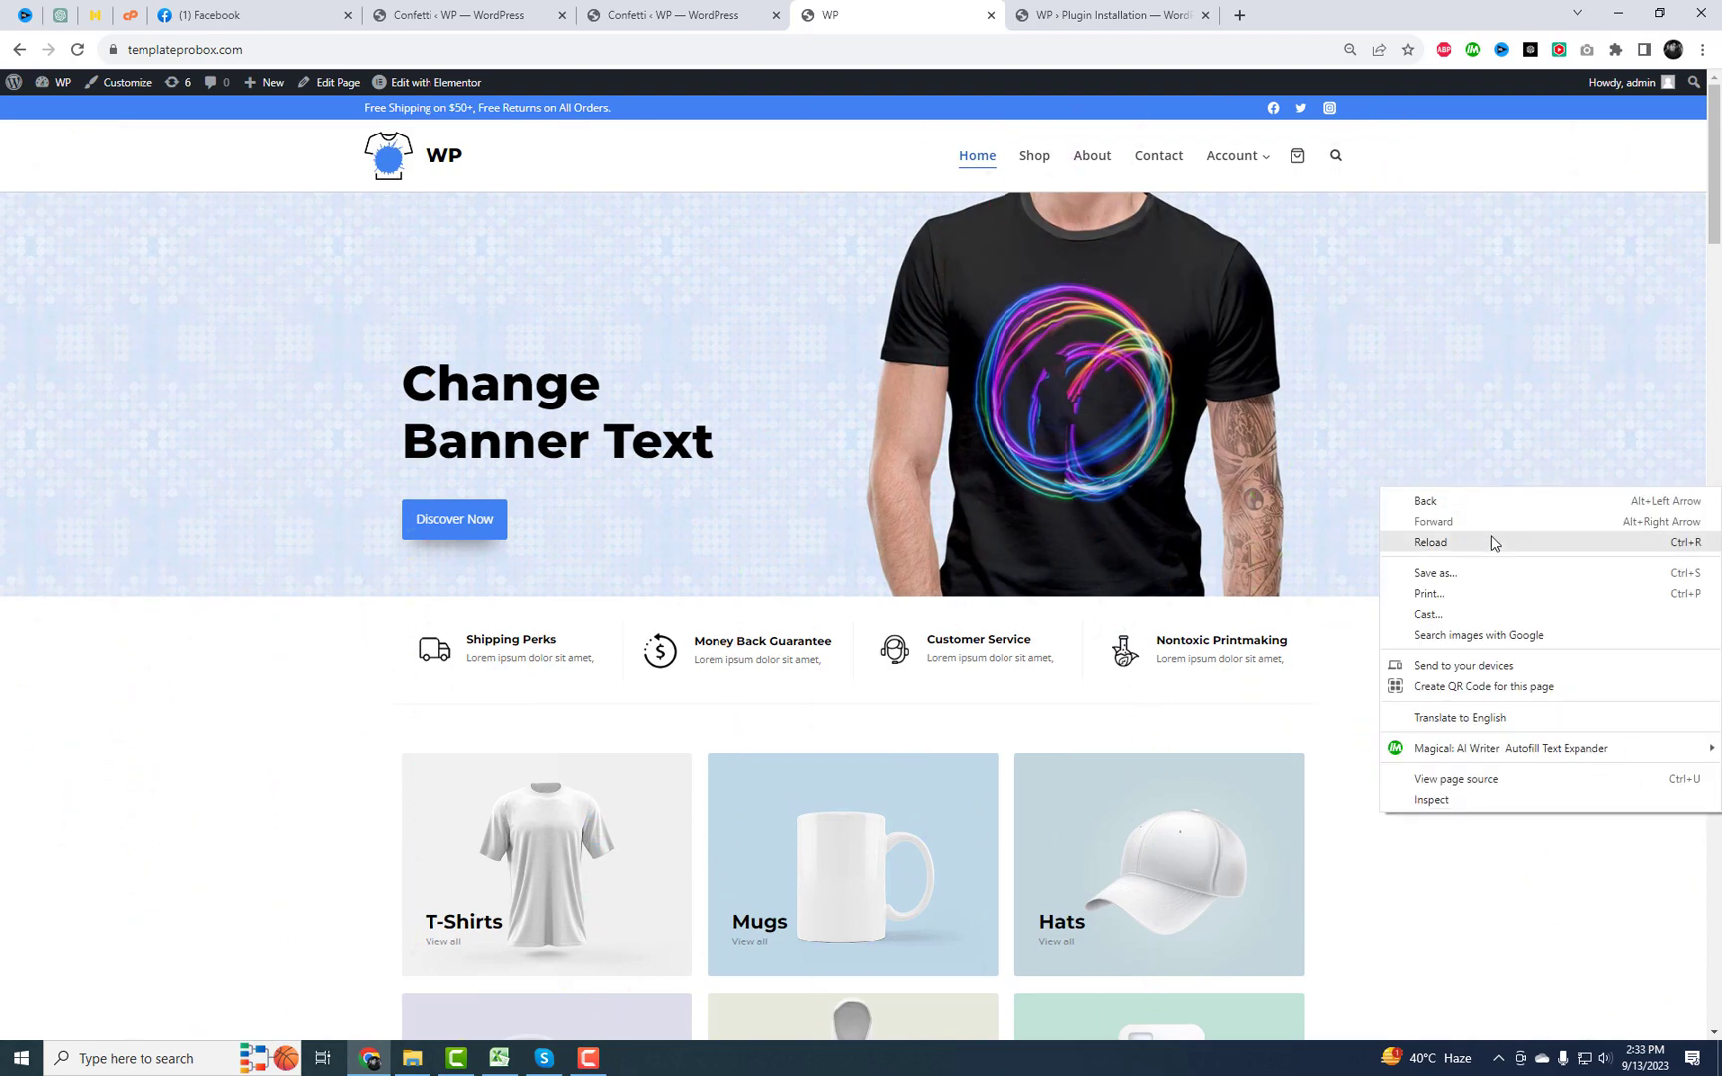
{"action": "left_click", "coordinate": [1490, 538]}
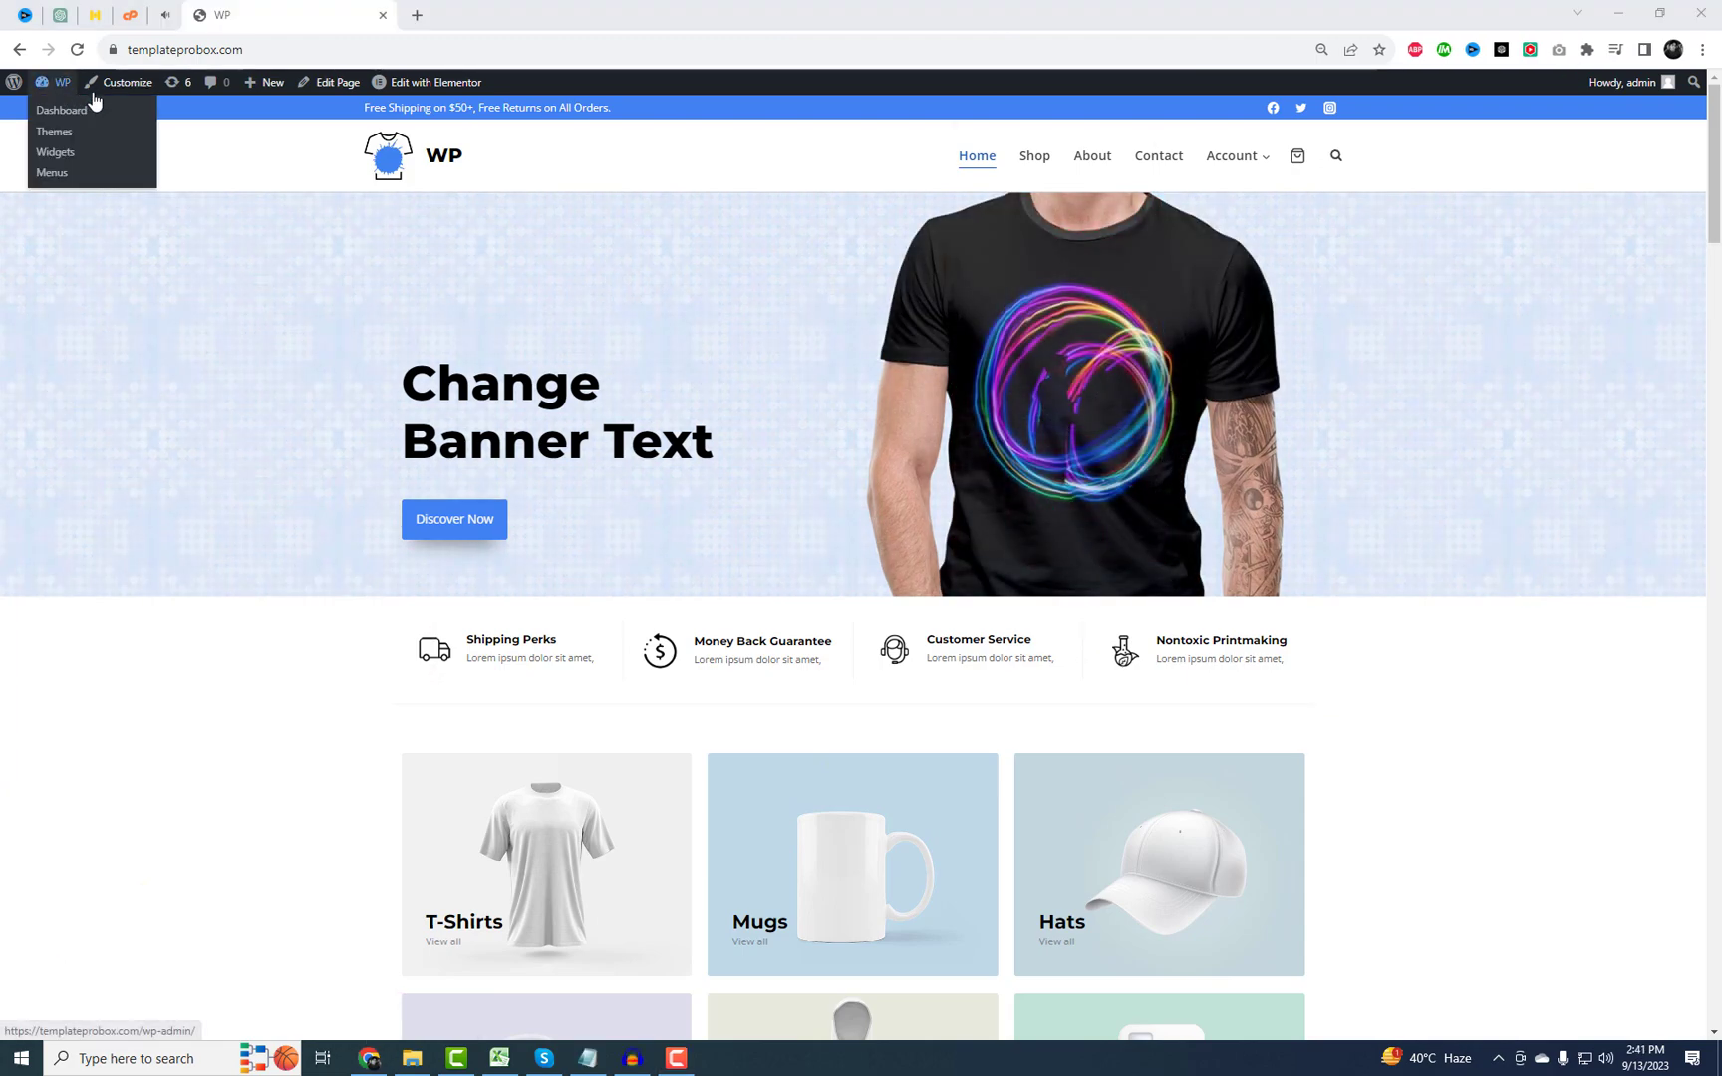
Search the WordPress plugin directory for 'Confetti'
{"action": "left_click", "coordinate": [57, 115]}
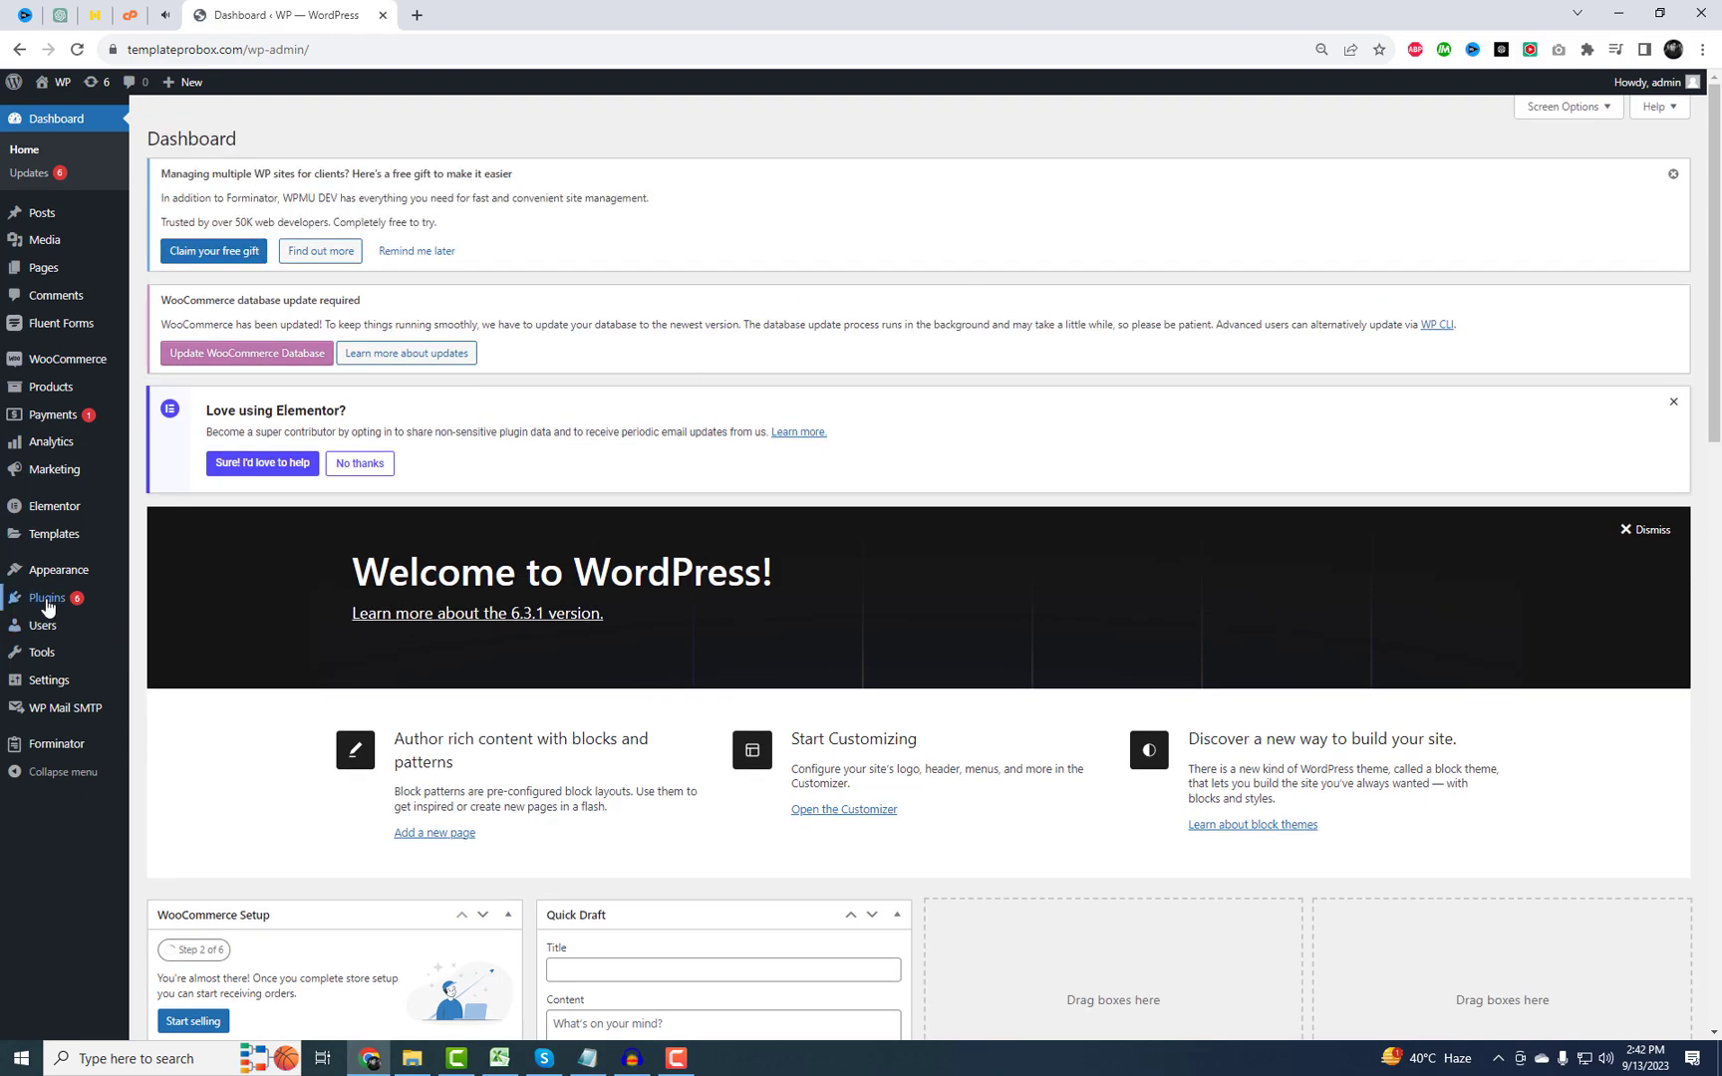
{"action": "mouse_move", "coordinate": [47, 604]}
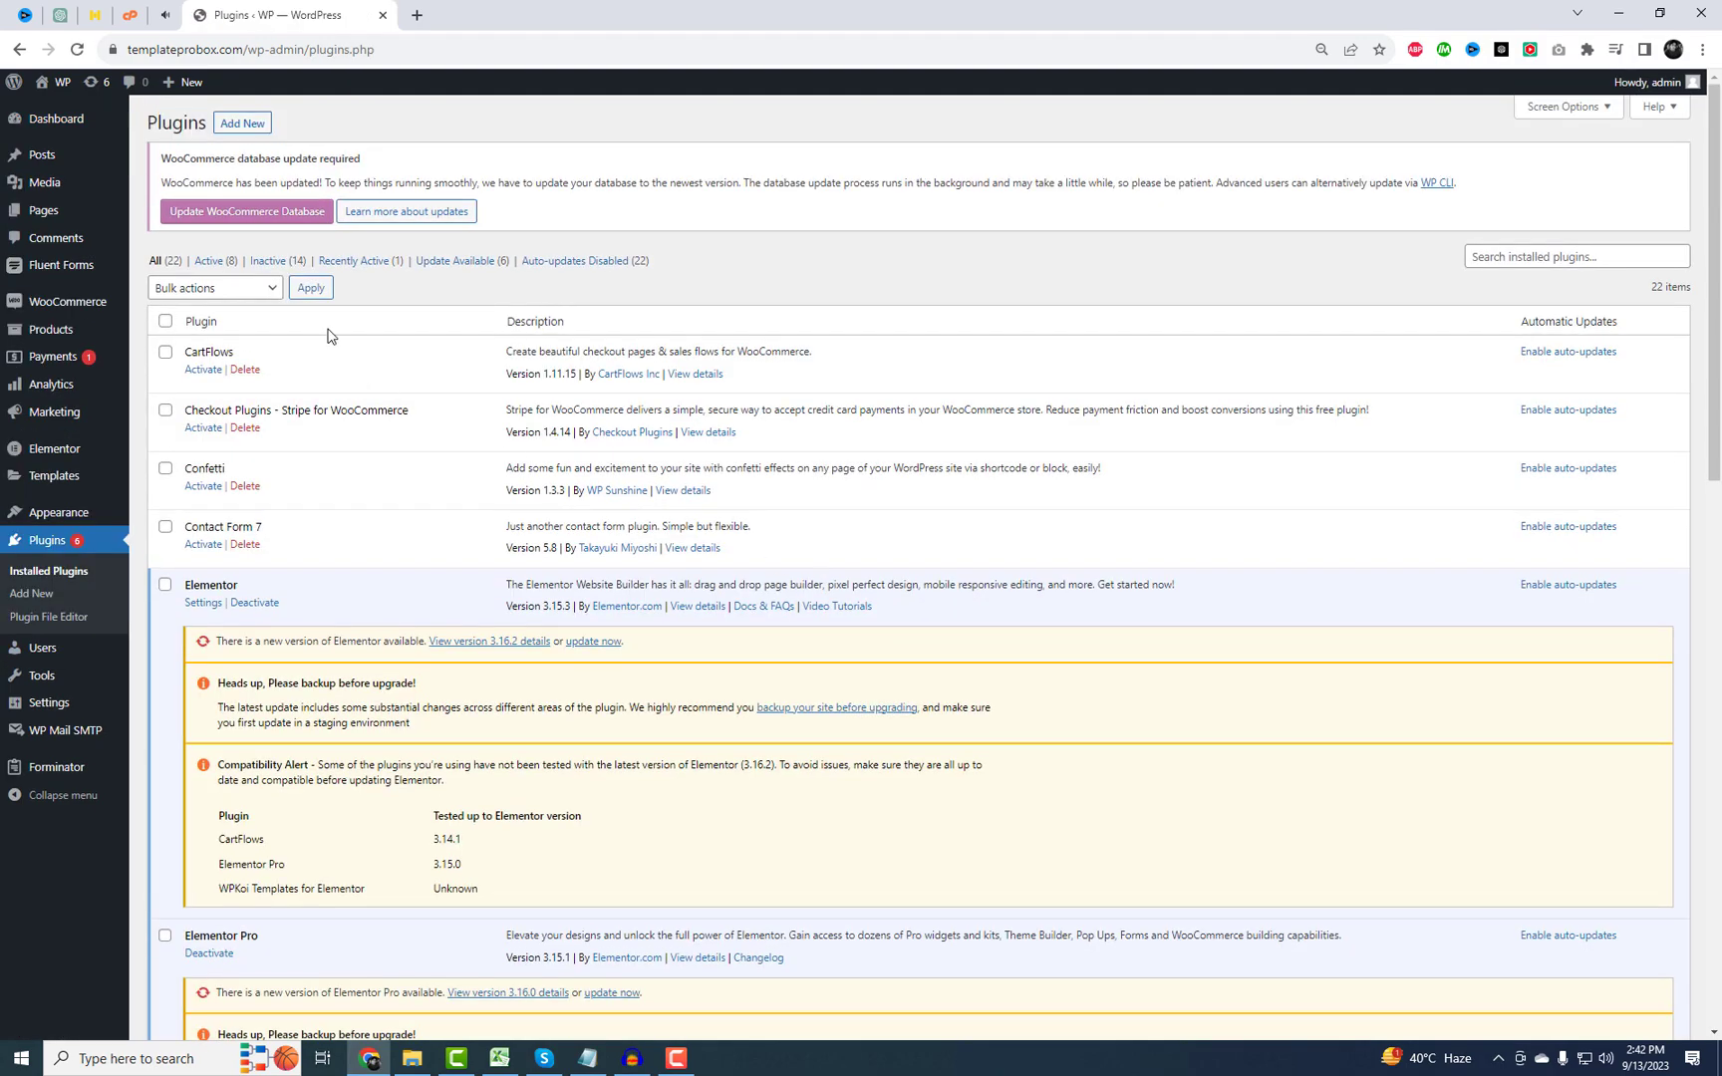
{"action": "left_click", "coordinate": [246, 124]}
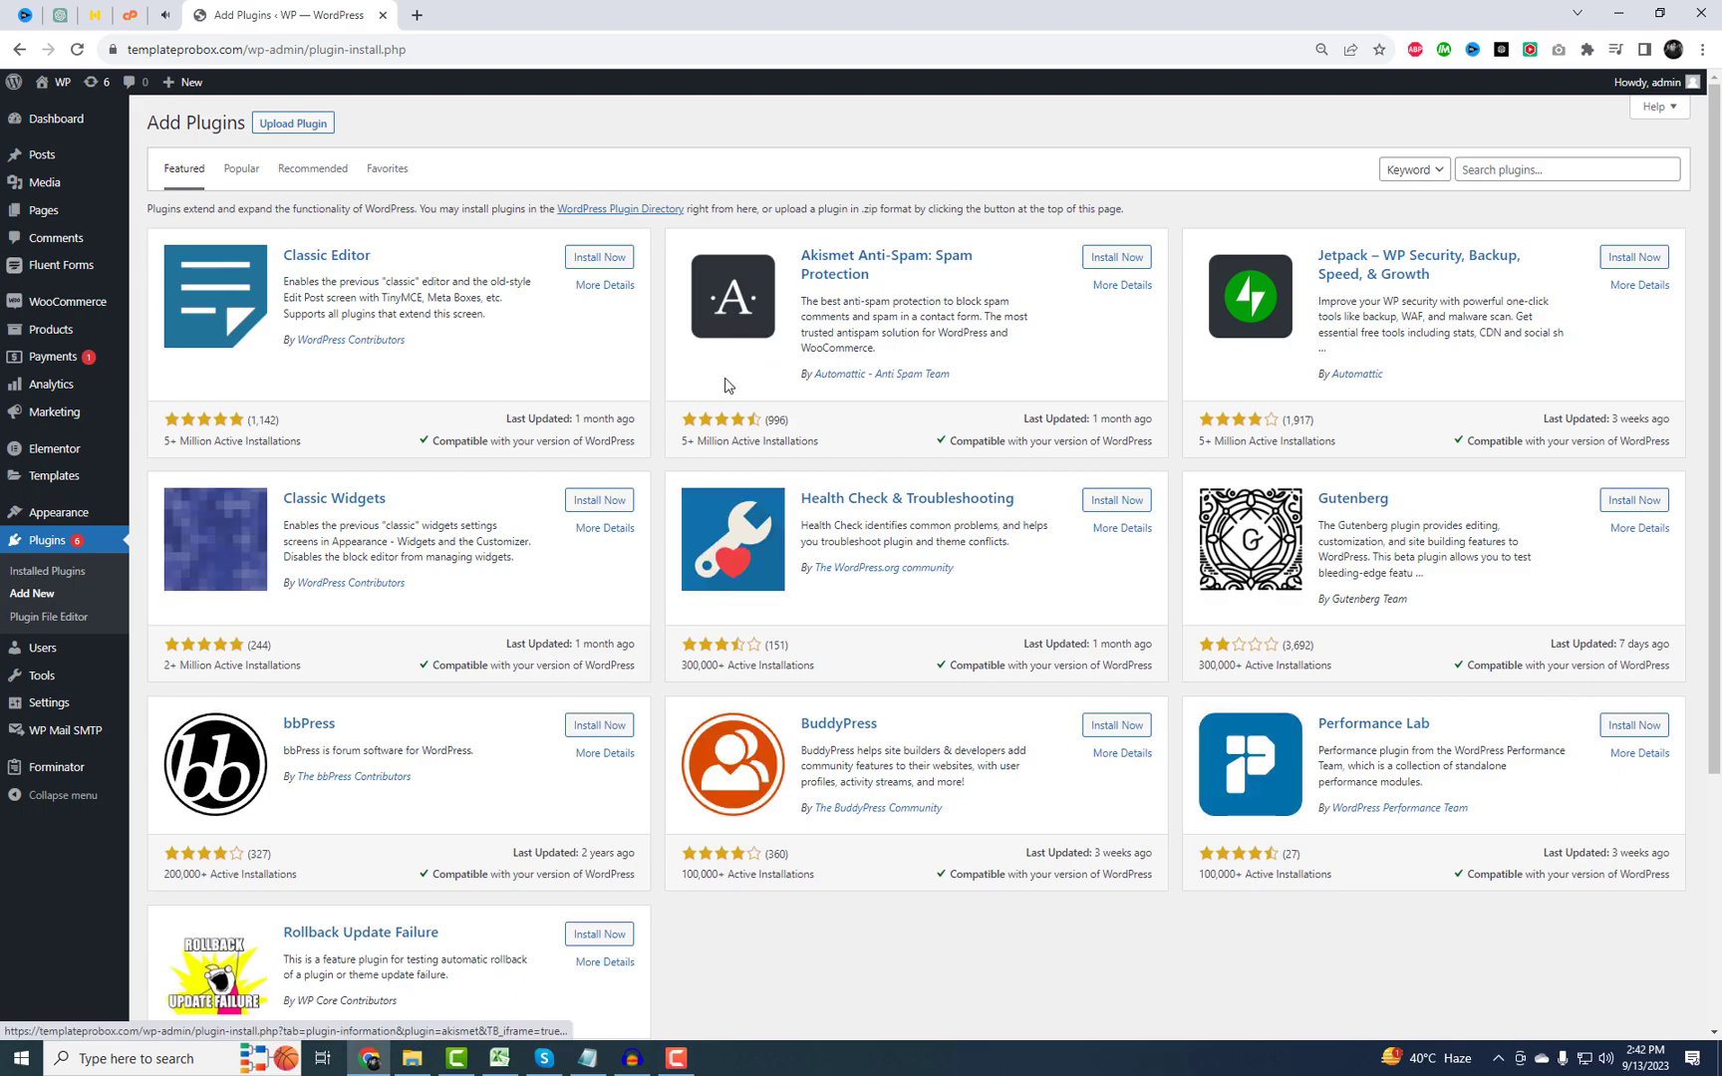
{"action": "left_click", "coordinate": [1481, 177]}
{"action": "type", "text": "Confetti"}
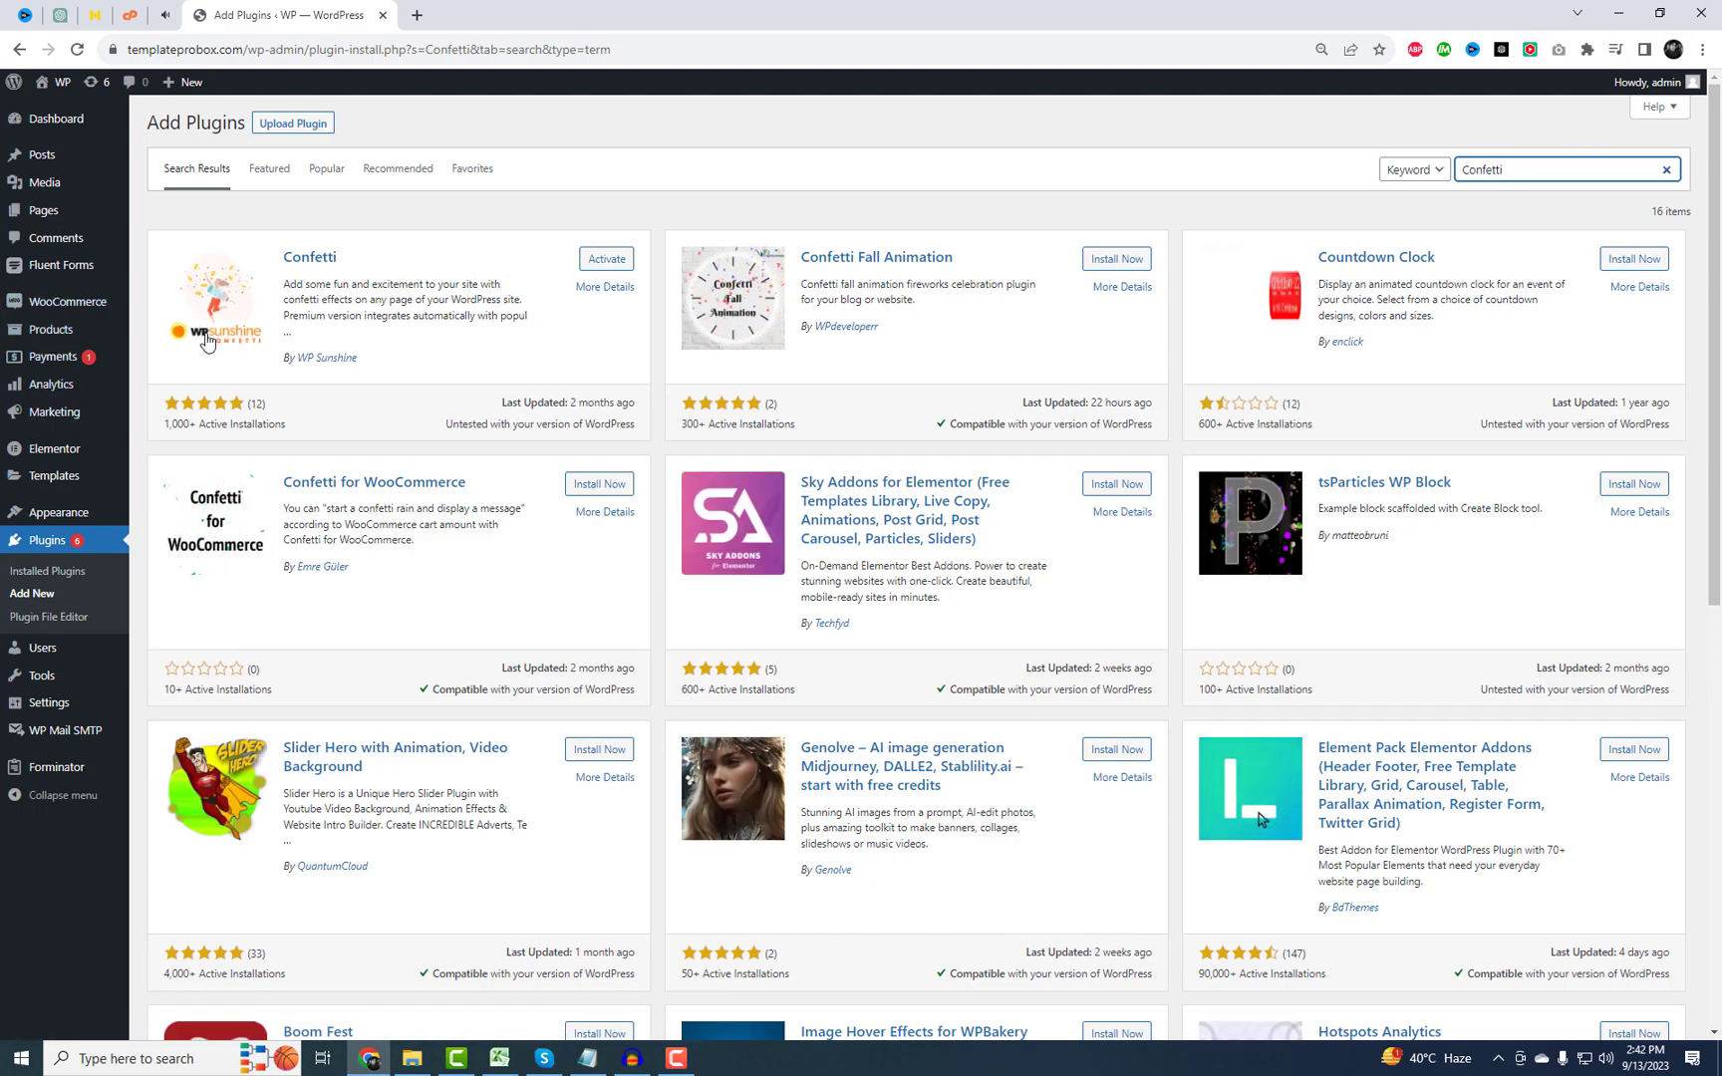
Activate the Confetti plugin and bring up its settings page
{"action": "left_click", "coordinate": [611, 261]}
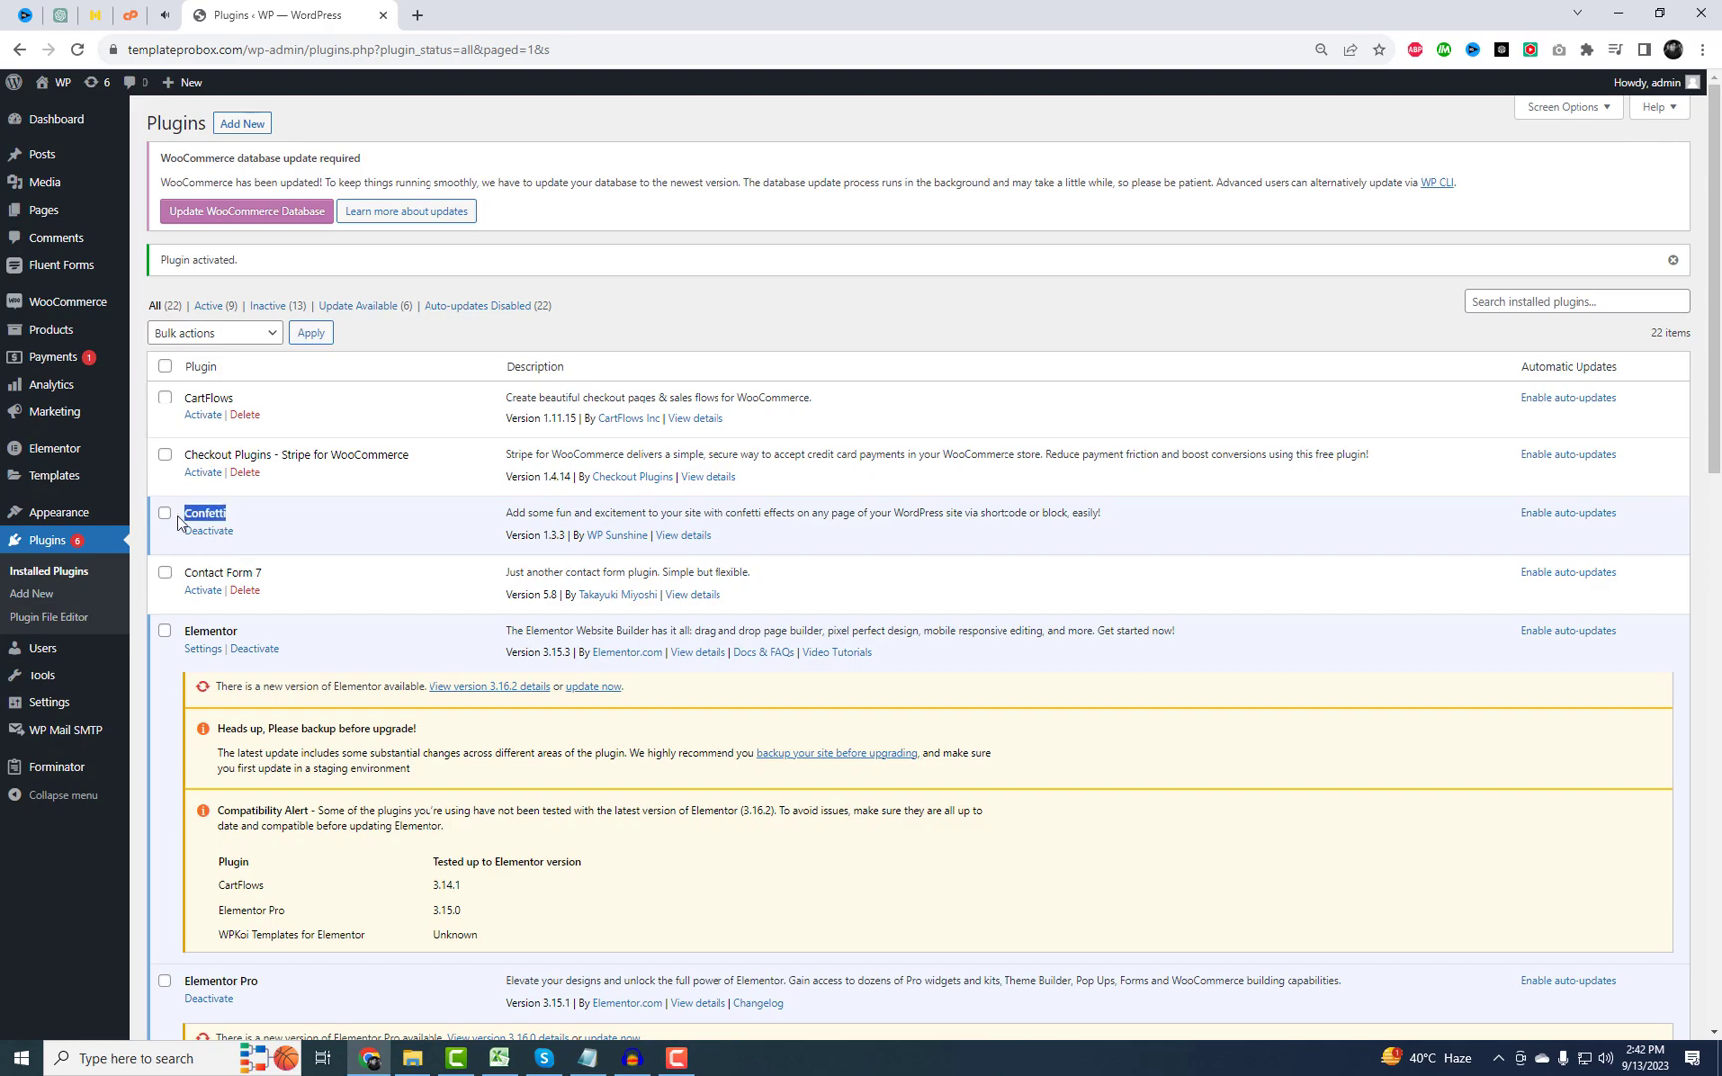
{"action": "mouse_move", "coordinate": [59, 697]}
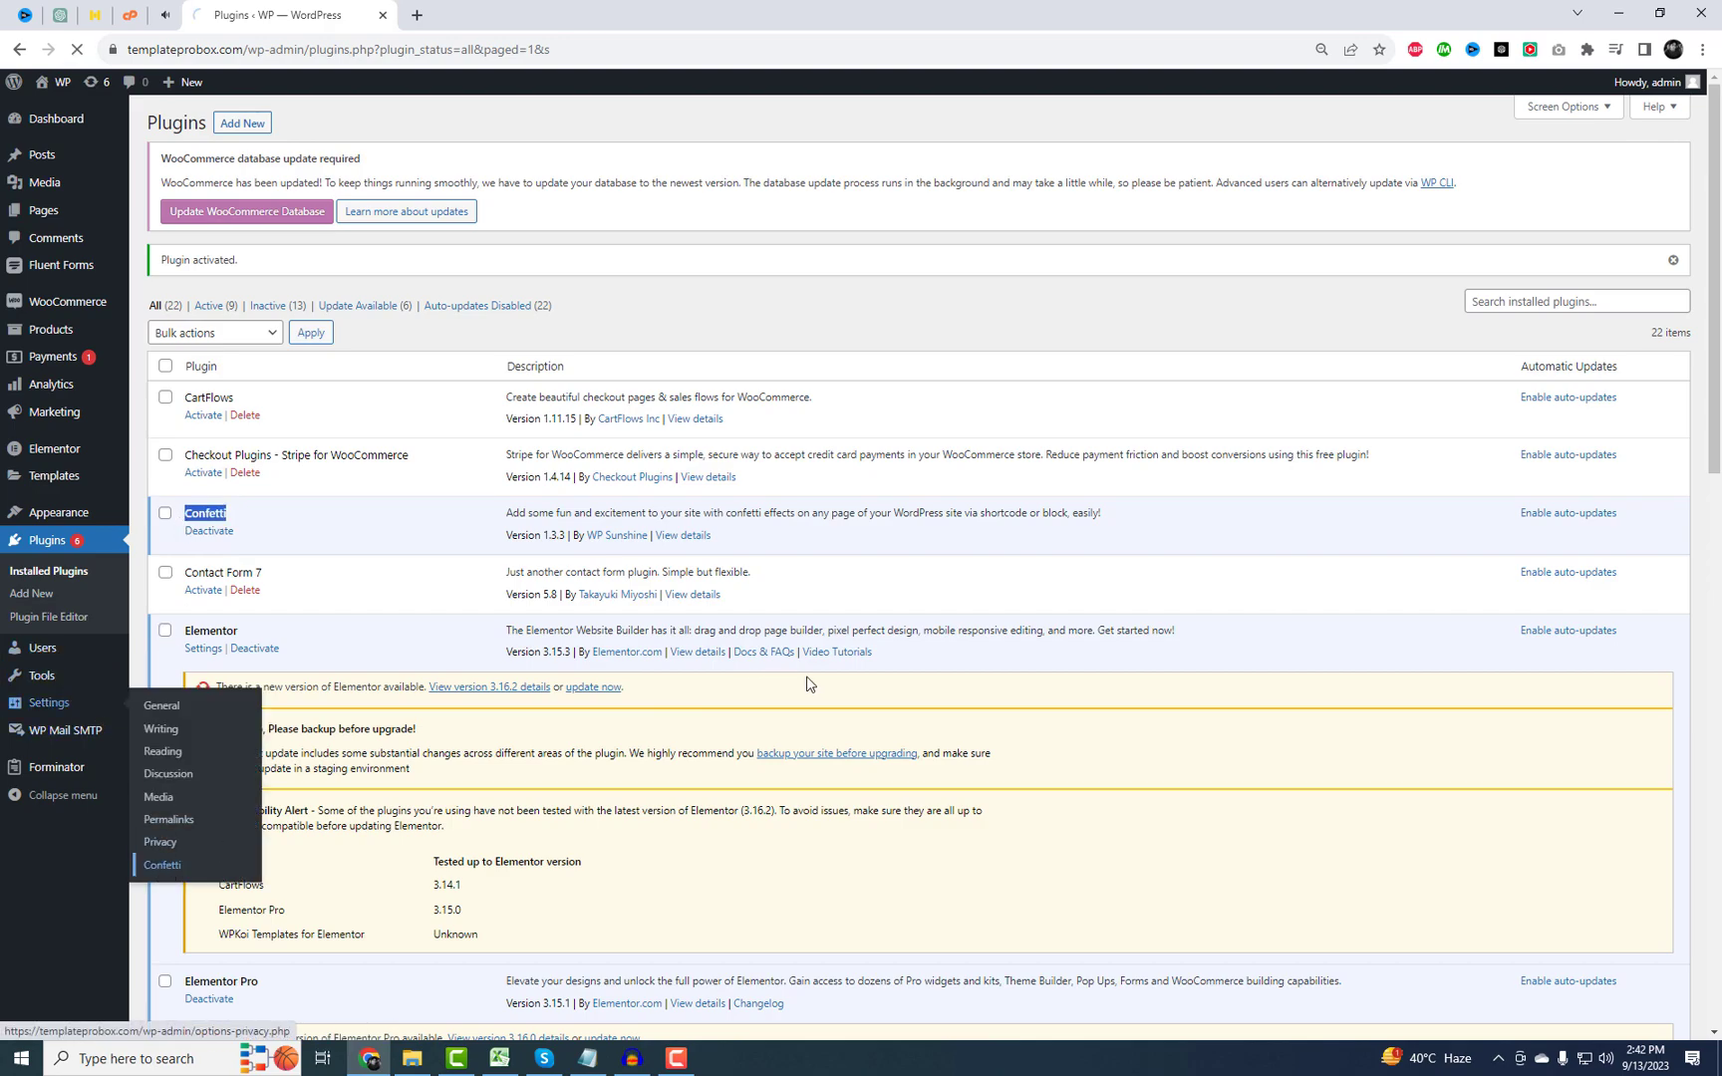
{"action": "left_click", "coordinate": [164, 876]}
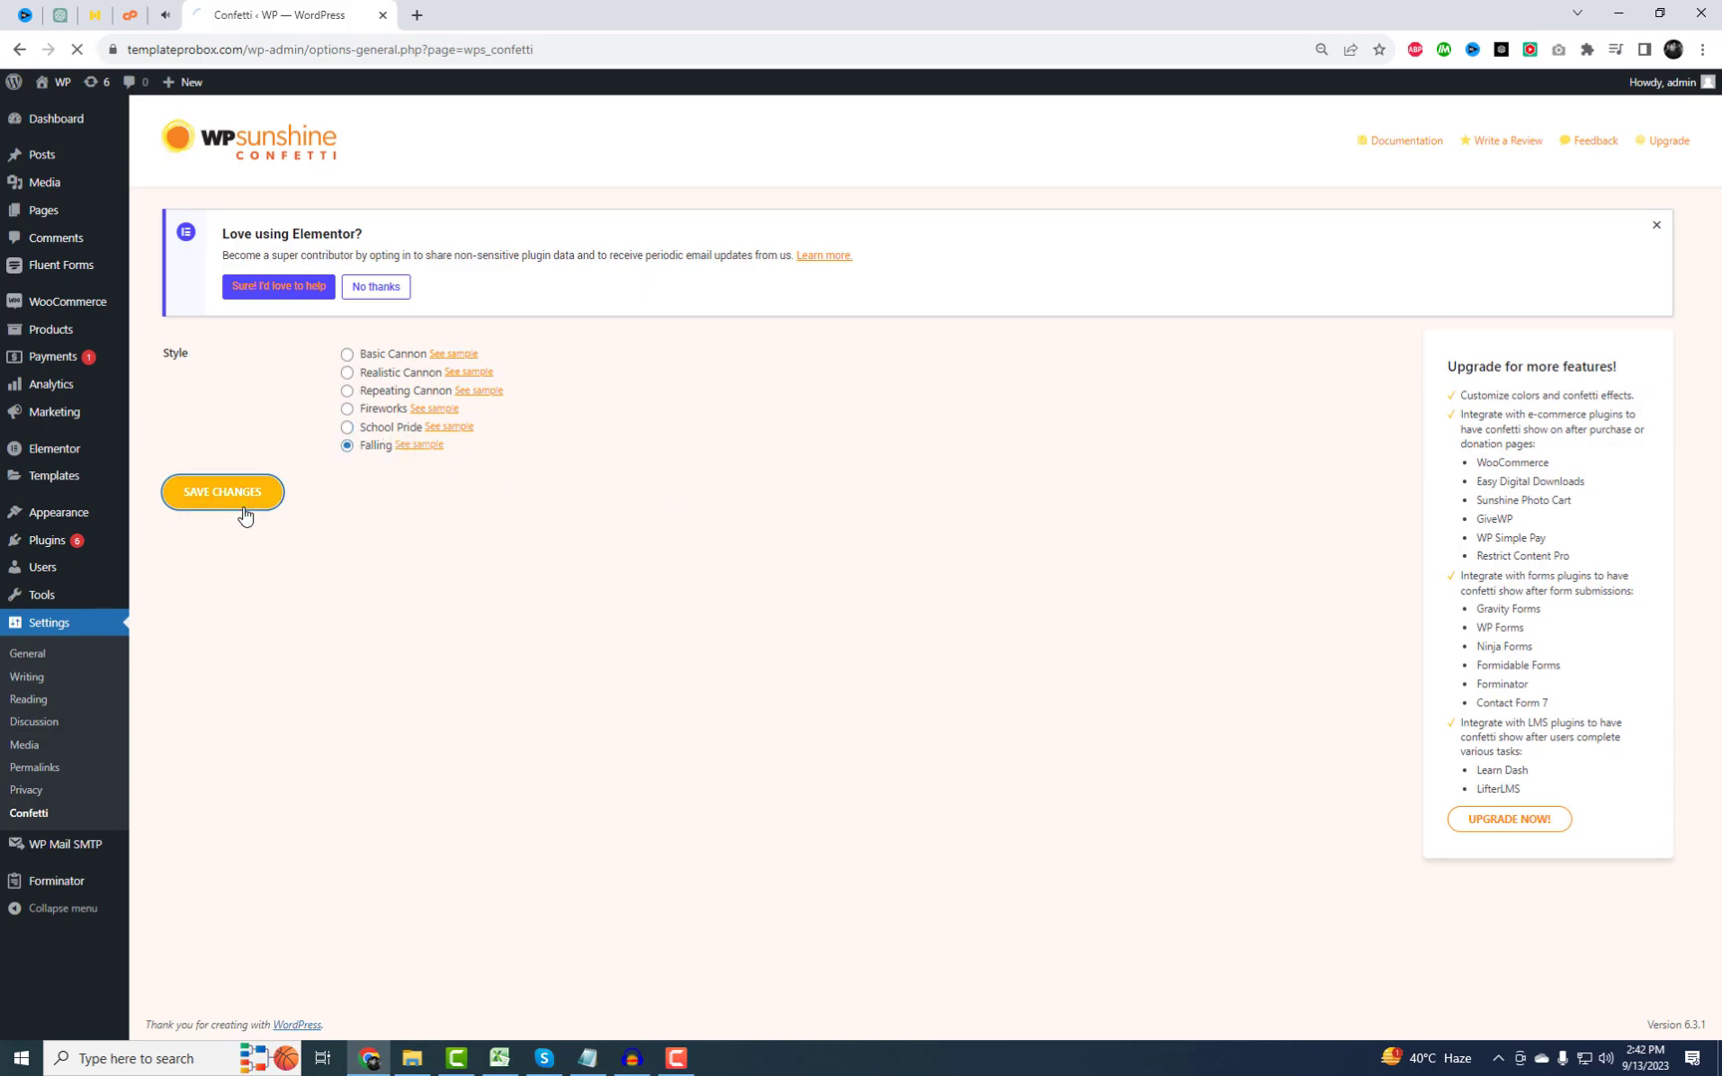
Google 'Confetti Wordpress Plu' and select the [confetti] shortcode on the wordpress.org plugin page
{"action": "left_click", "coordinate": [414, 14]}
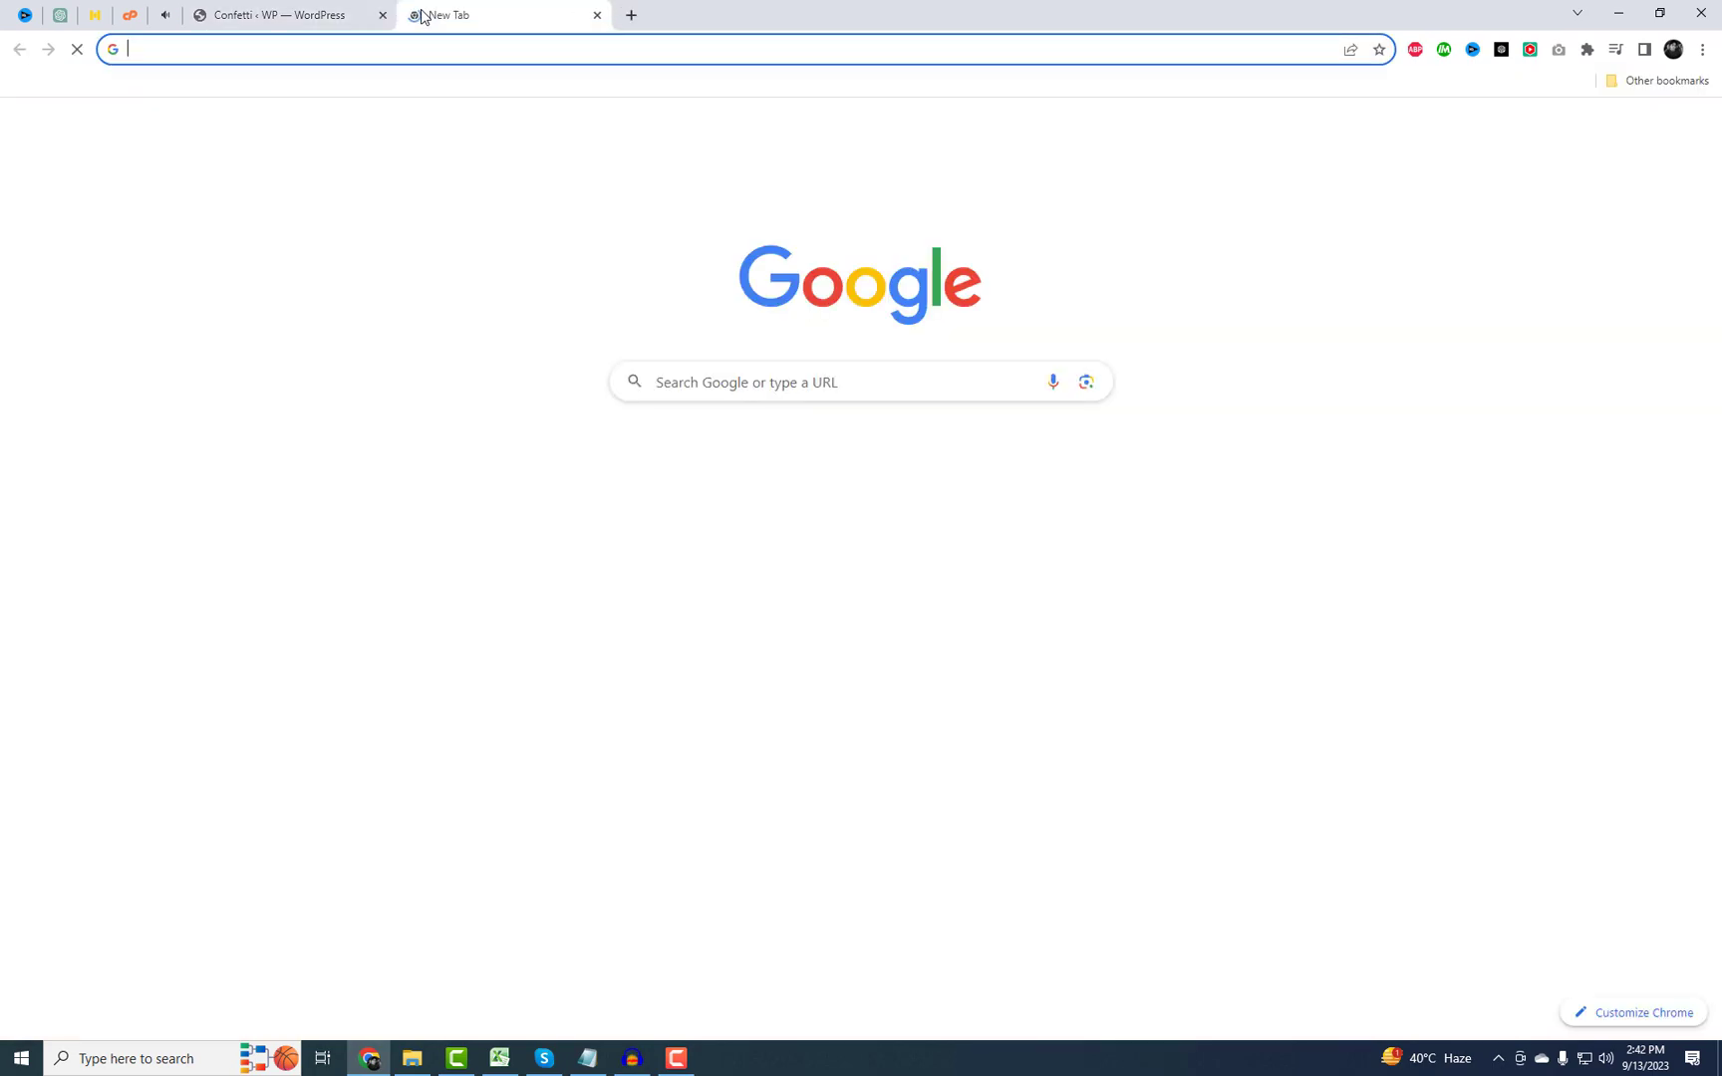
{"action": "type", "text": "Confetti"}
{"action": "key", "text": "Return"}
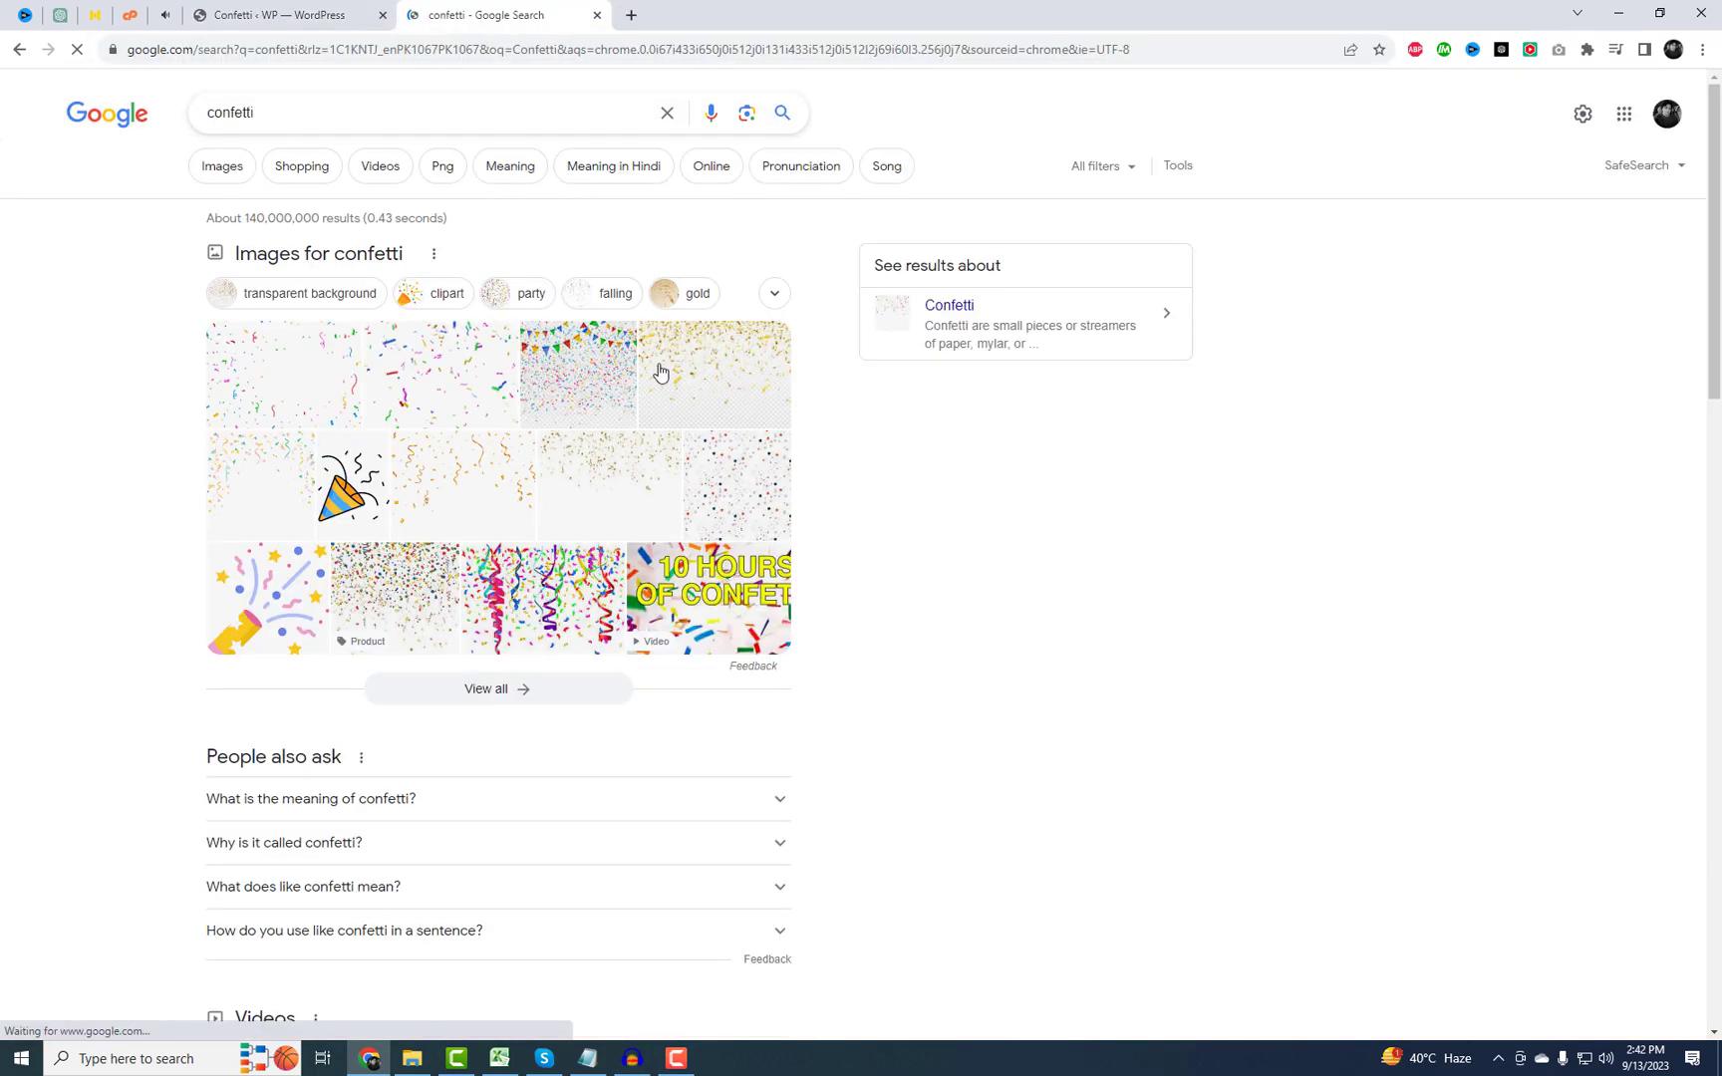
{"action": "left_click", "coordinate": [304, 117]}
{"action": "type", "text": "Wo"}
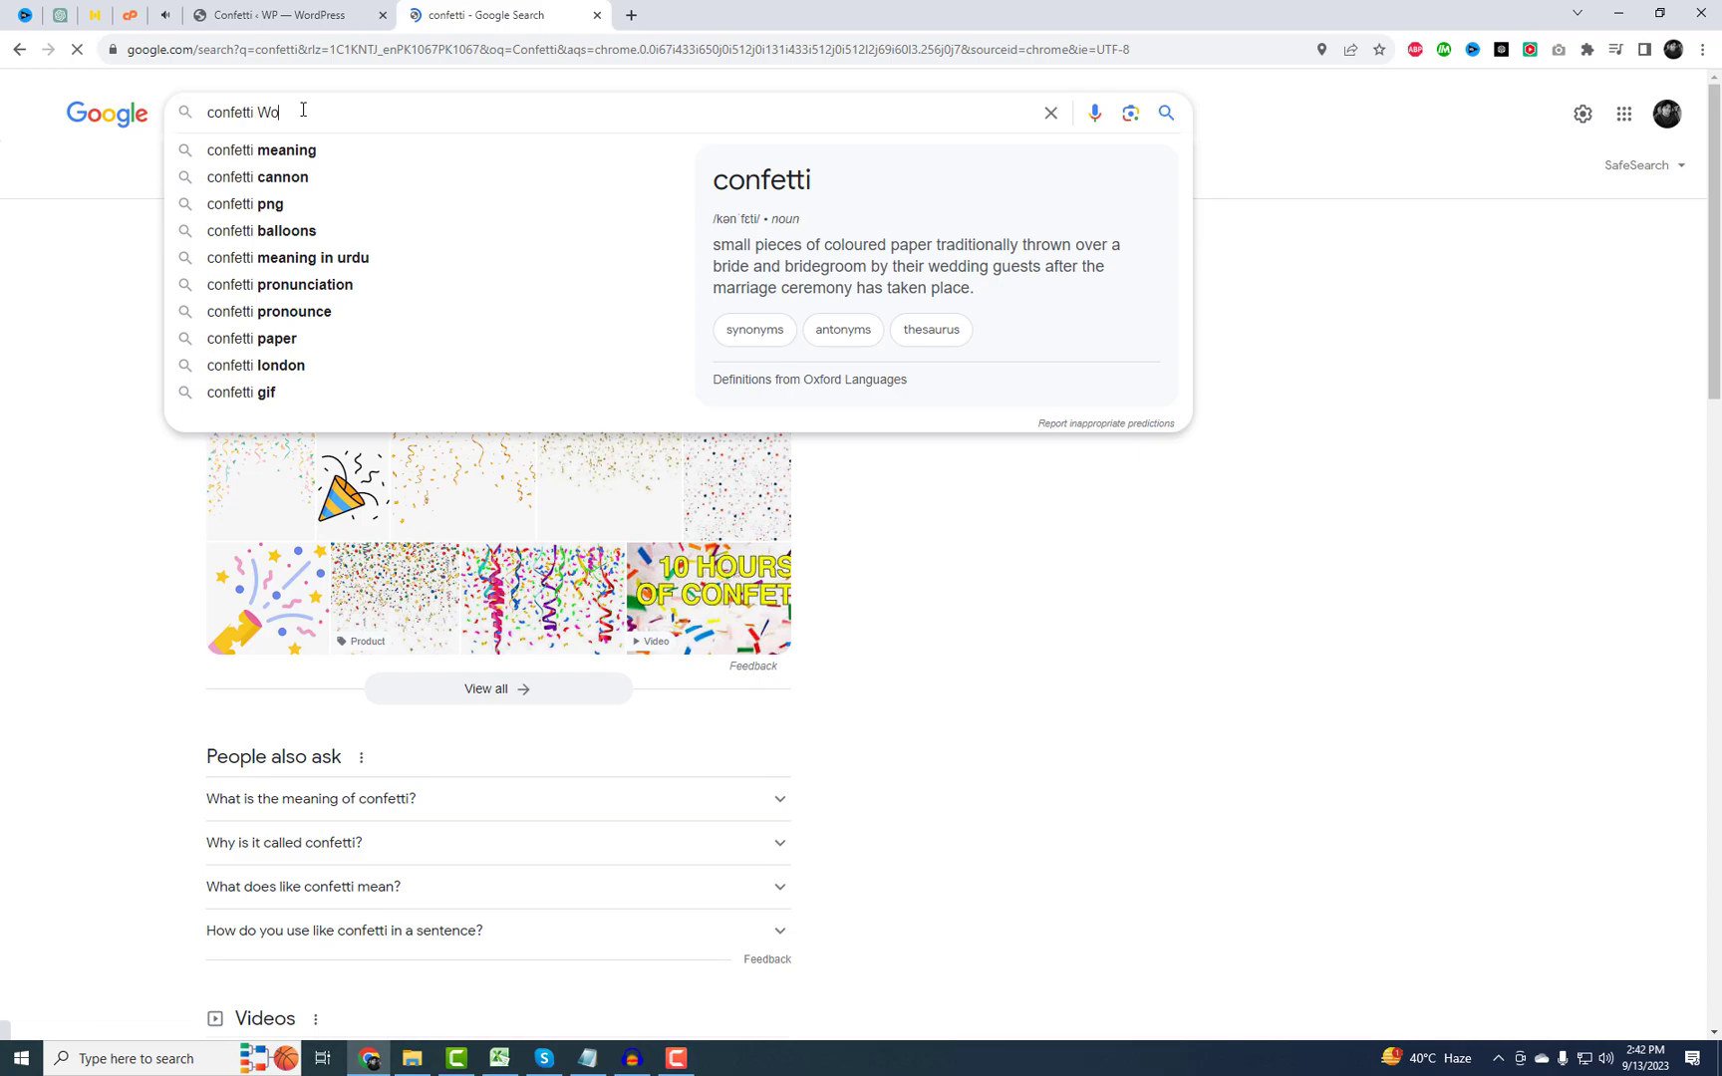
{"action": "type", "text": "rdpress Plugin"}
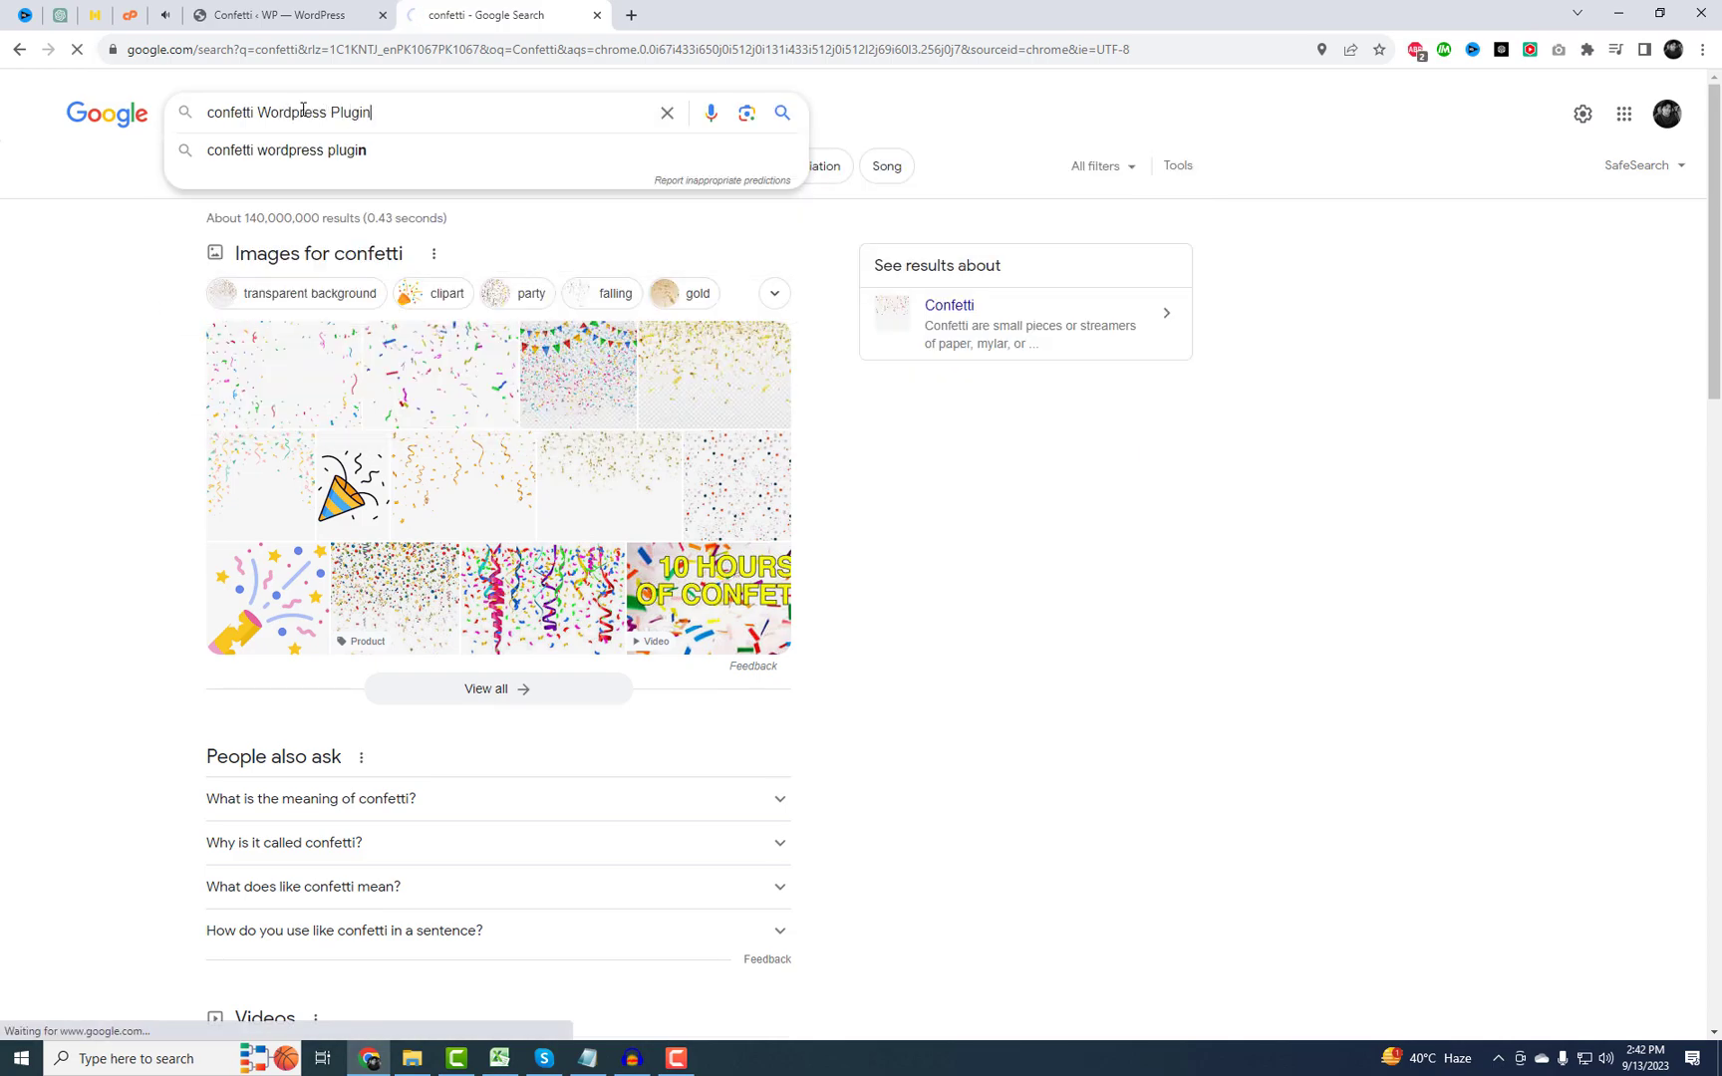
{"action": "key", "text": "Return"}
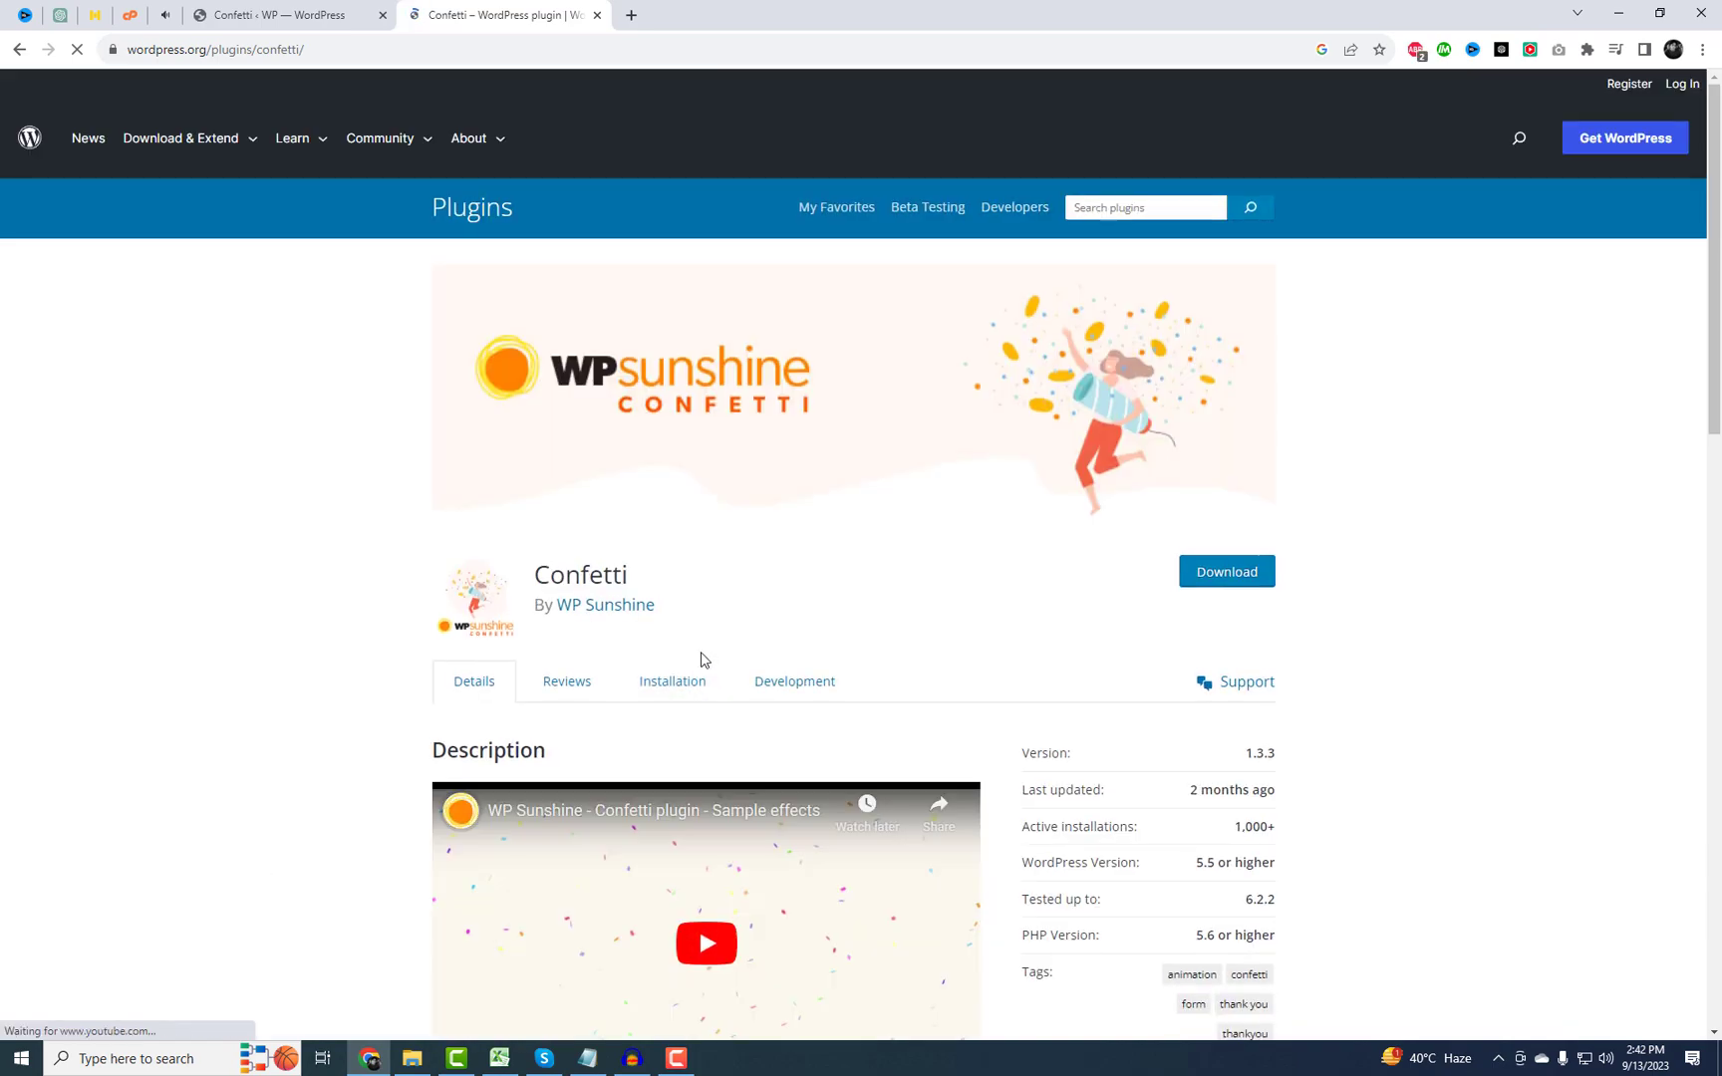
{"action": "scroll", "coordinate": [703, 655], "scroll_direction": "down", "scroll_amount": 6}
{"action": "left_click_drag", "start_coordinate": [518, 580], "coordinate": [603, 587]}
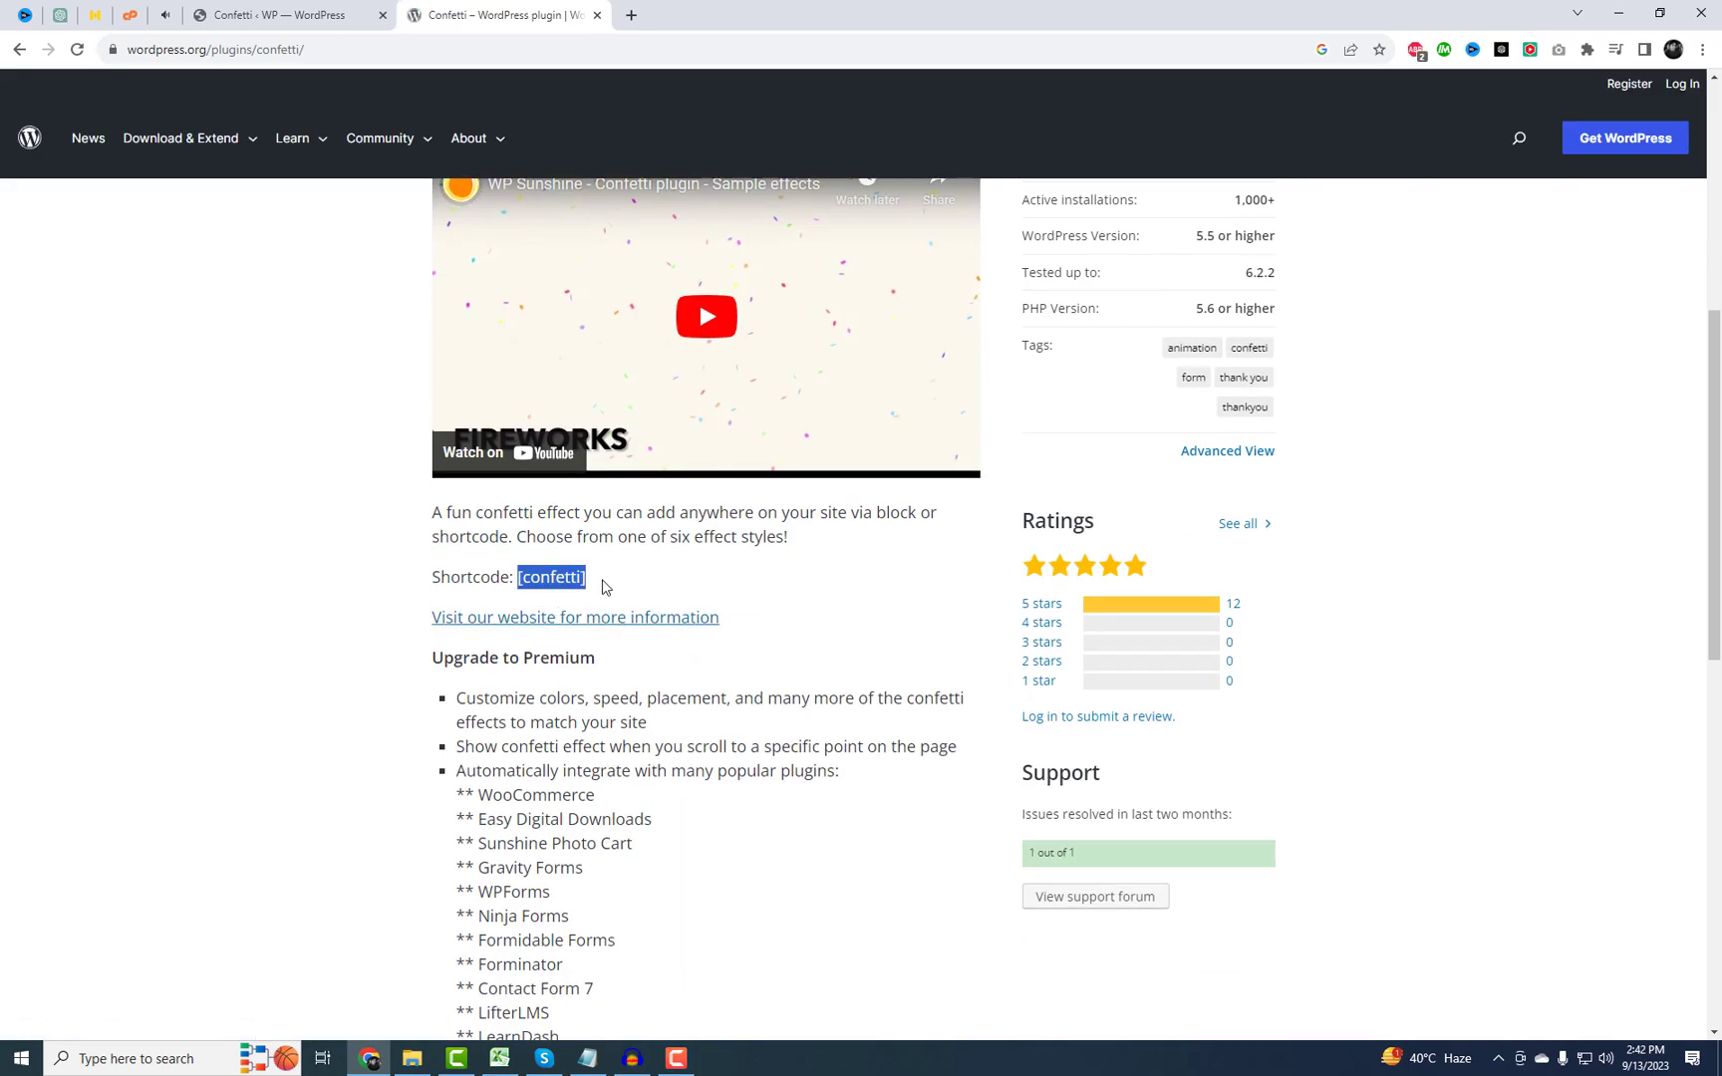
Open the store home page in its own tab from the admin-bar site link
{"action": "left_click", "coordinate": [289, 14]}
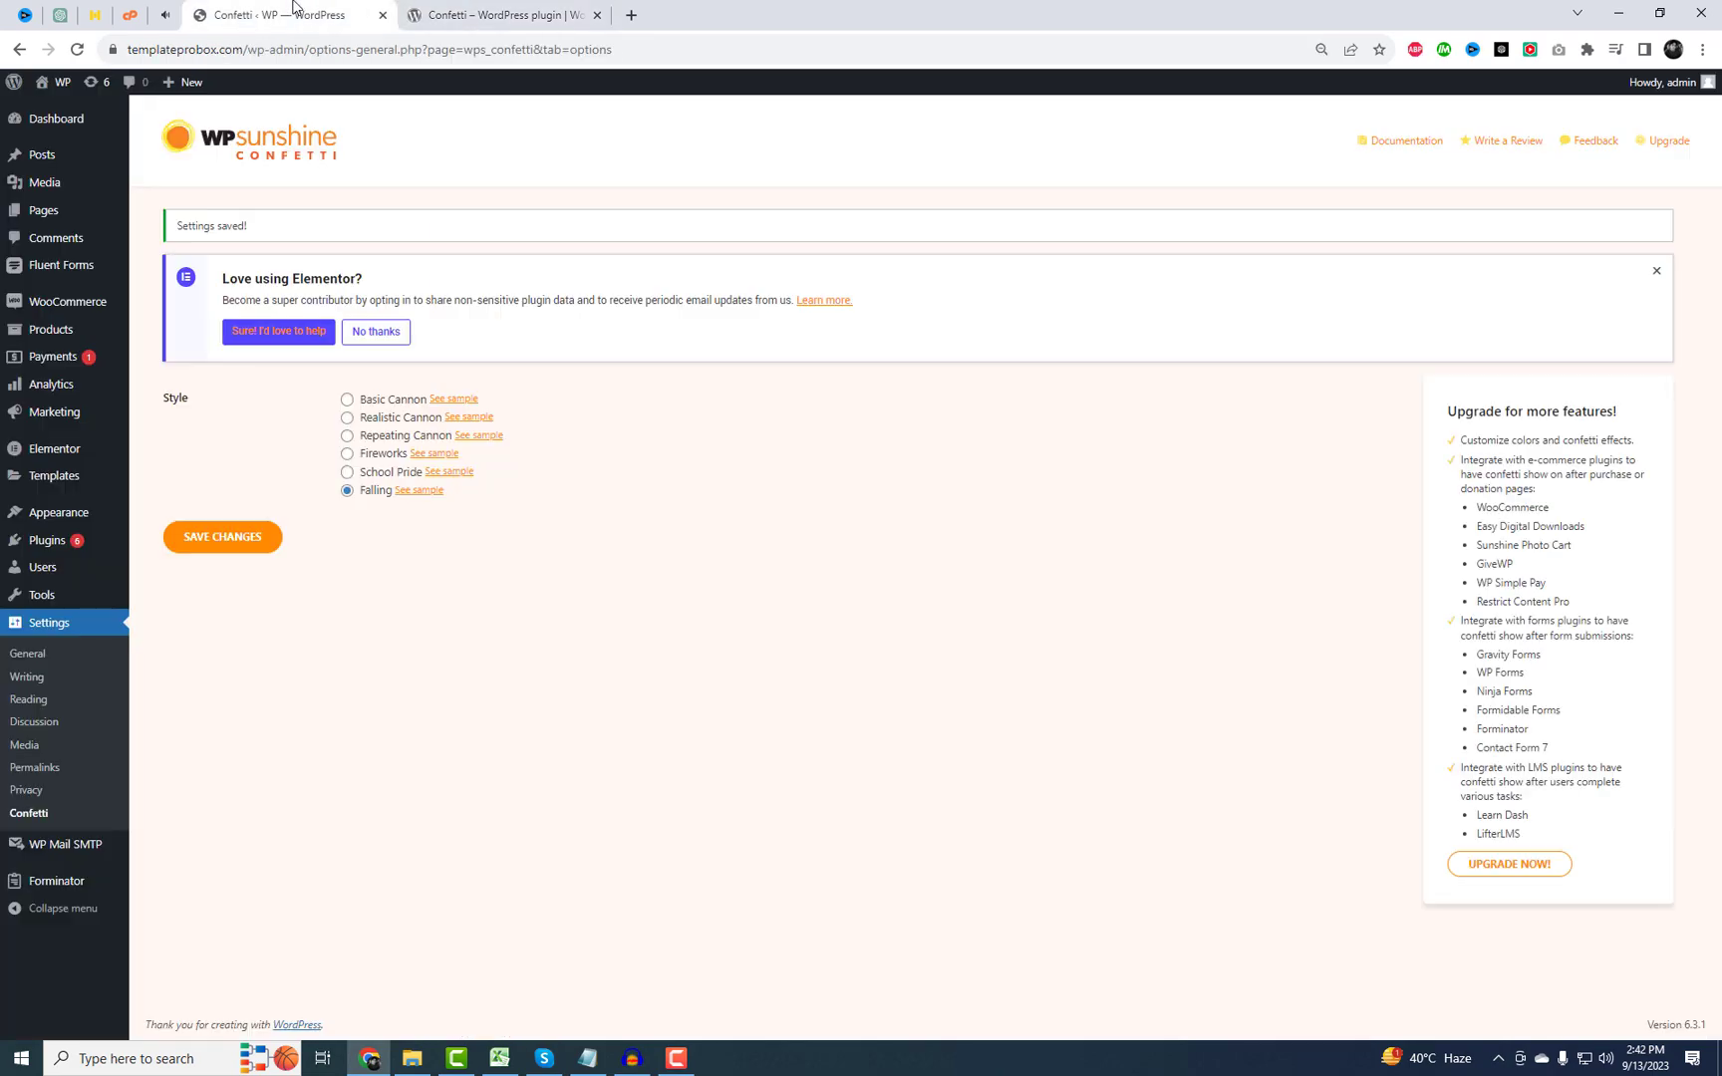
{"action": "right_click", "coordinate": [59, 95]}
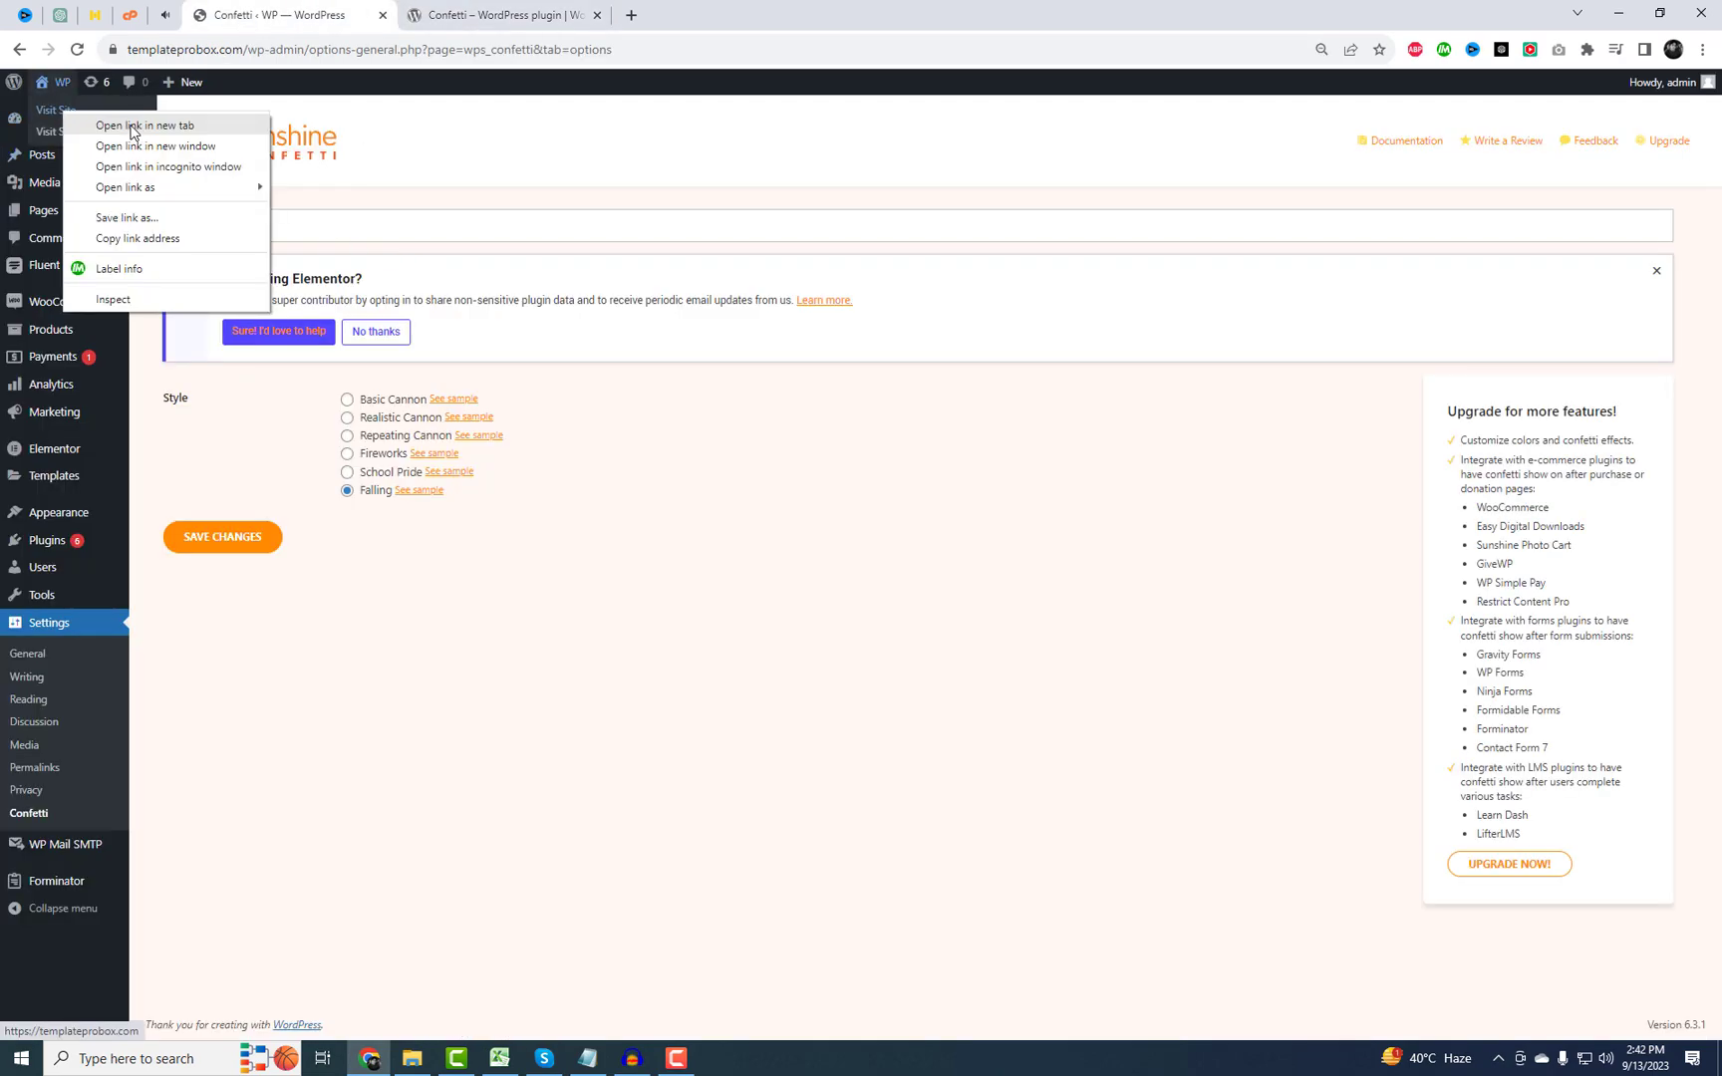
{"action": "left_click", "coordinate": [135, 125]}
{"action": "mouse_move", "coordinate": [461, 9]}
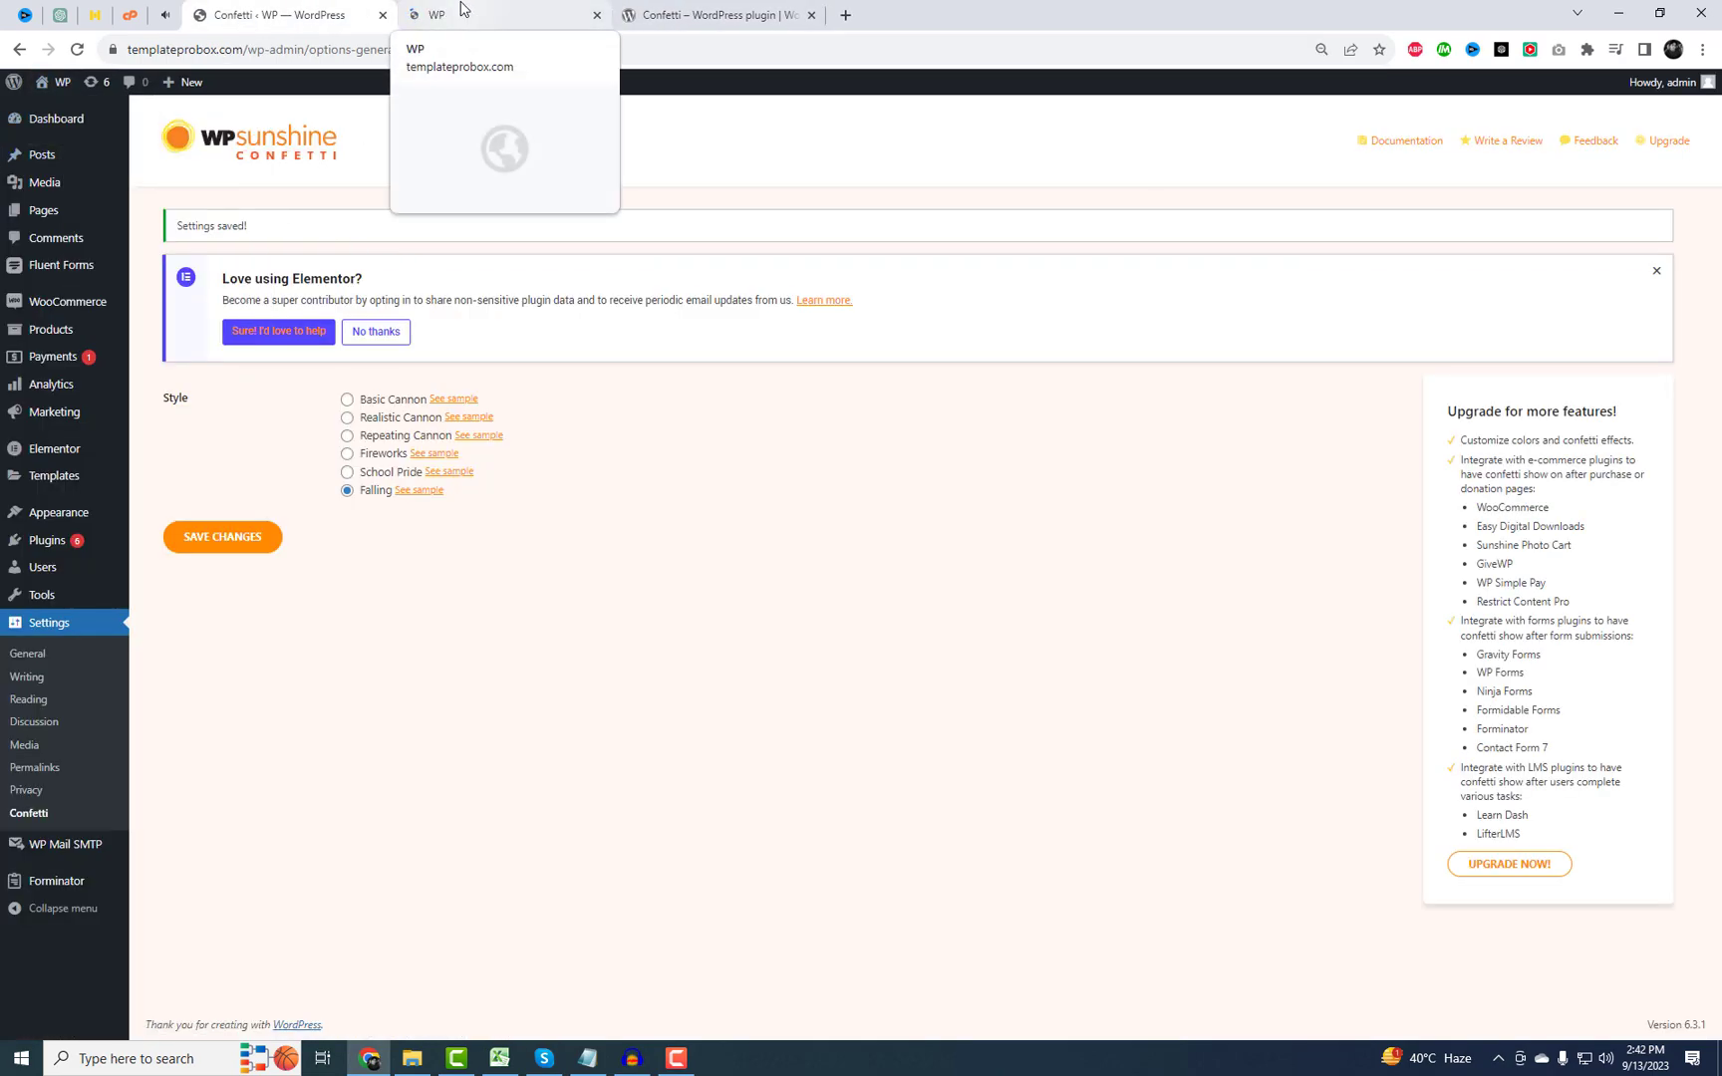
{"action": "left_click", "coordinate": [462, 12]}
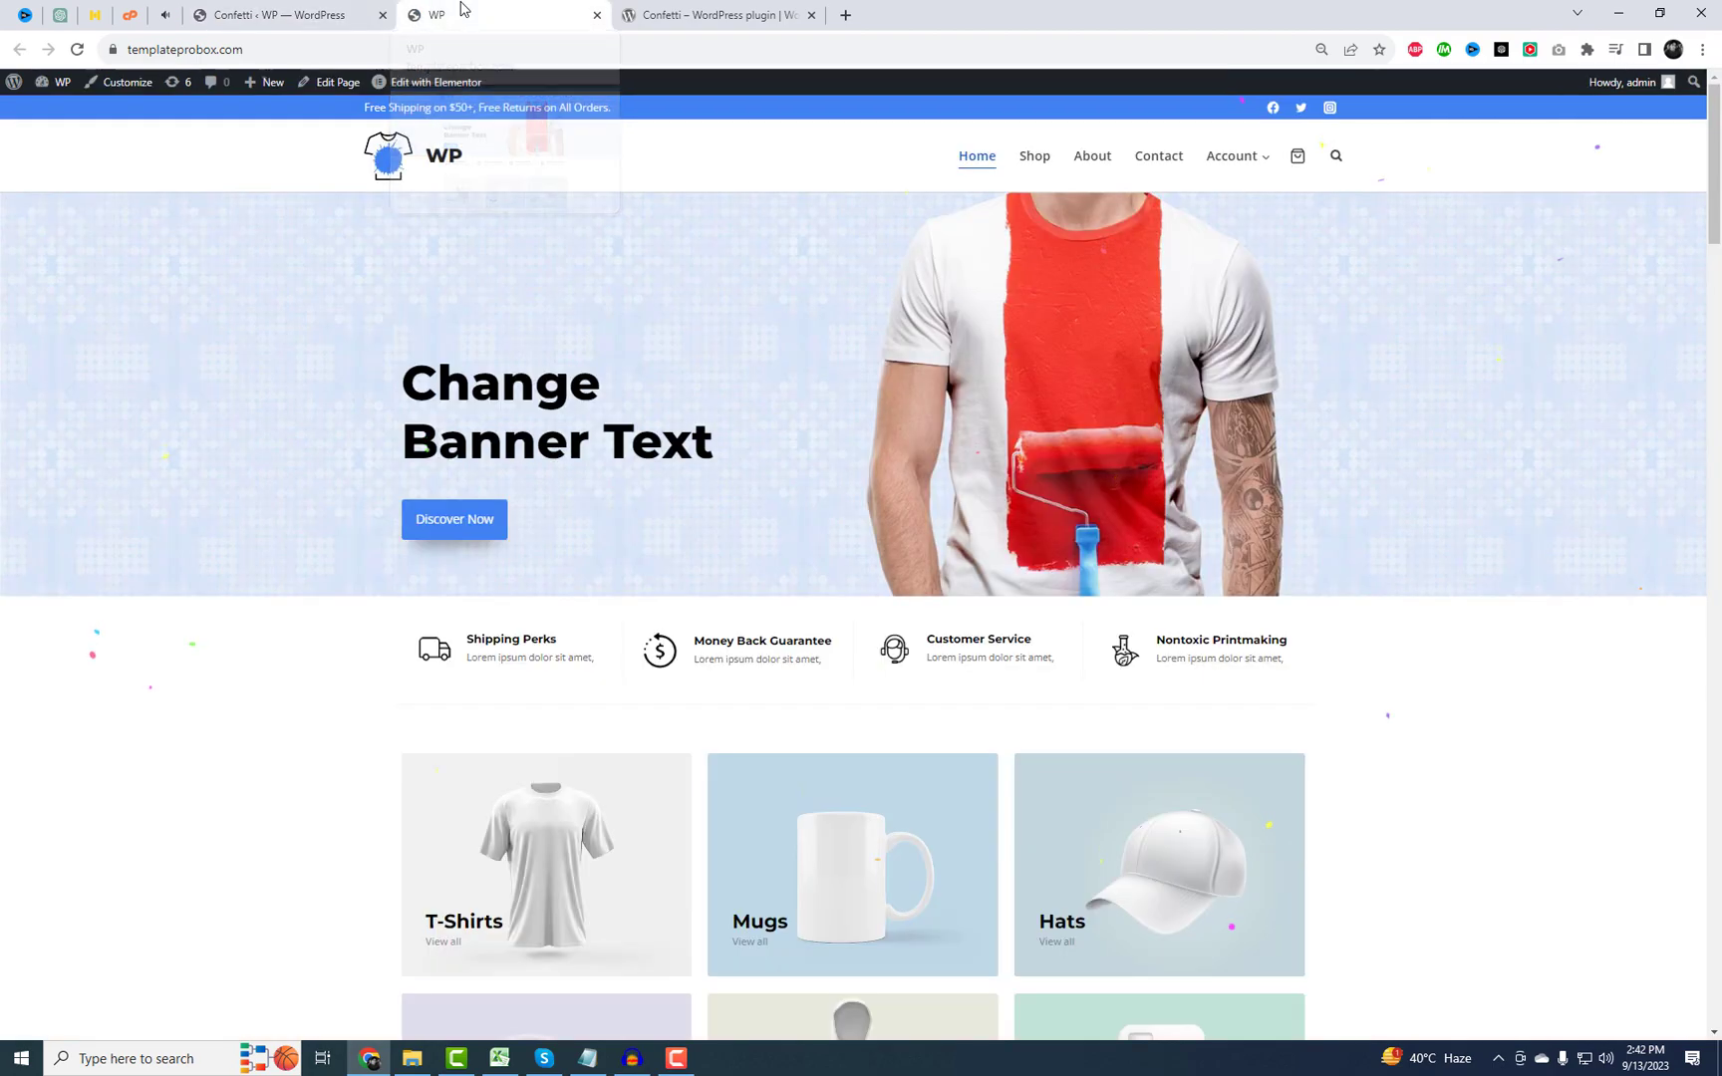
Open the Home page's Elementor editor in a new tab
{"action": "right_click", "coordinate": [583, 171]}
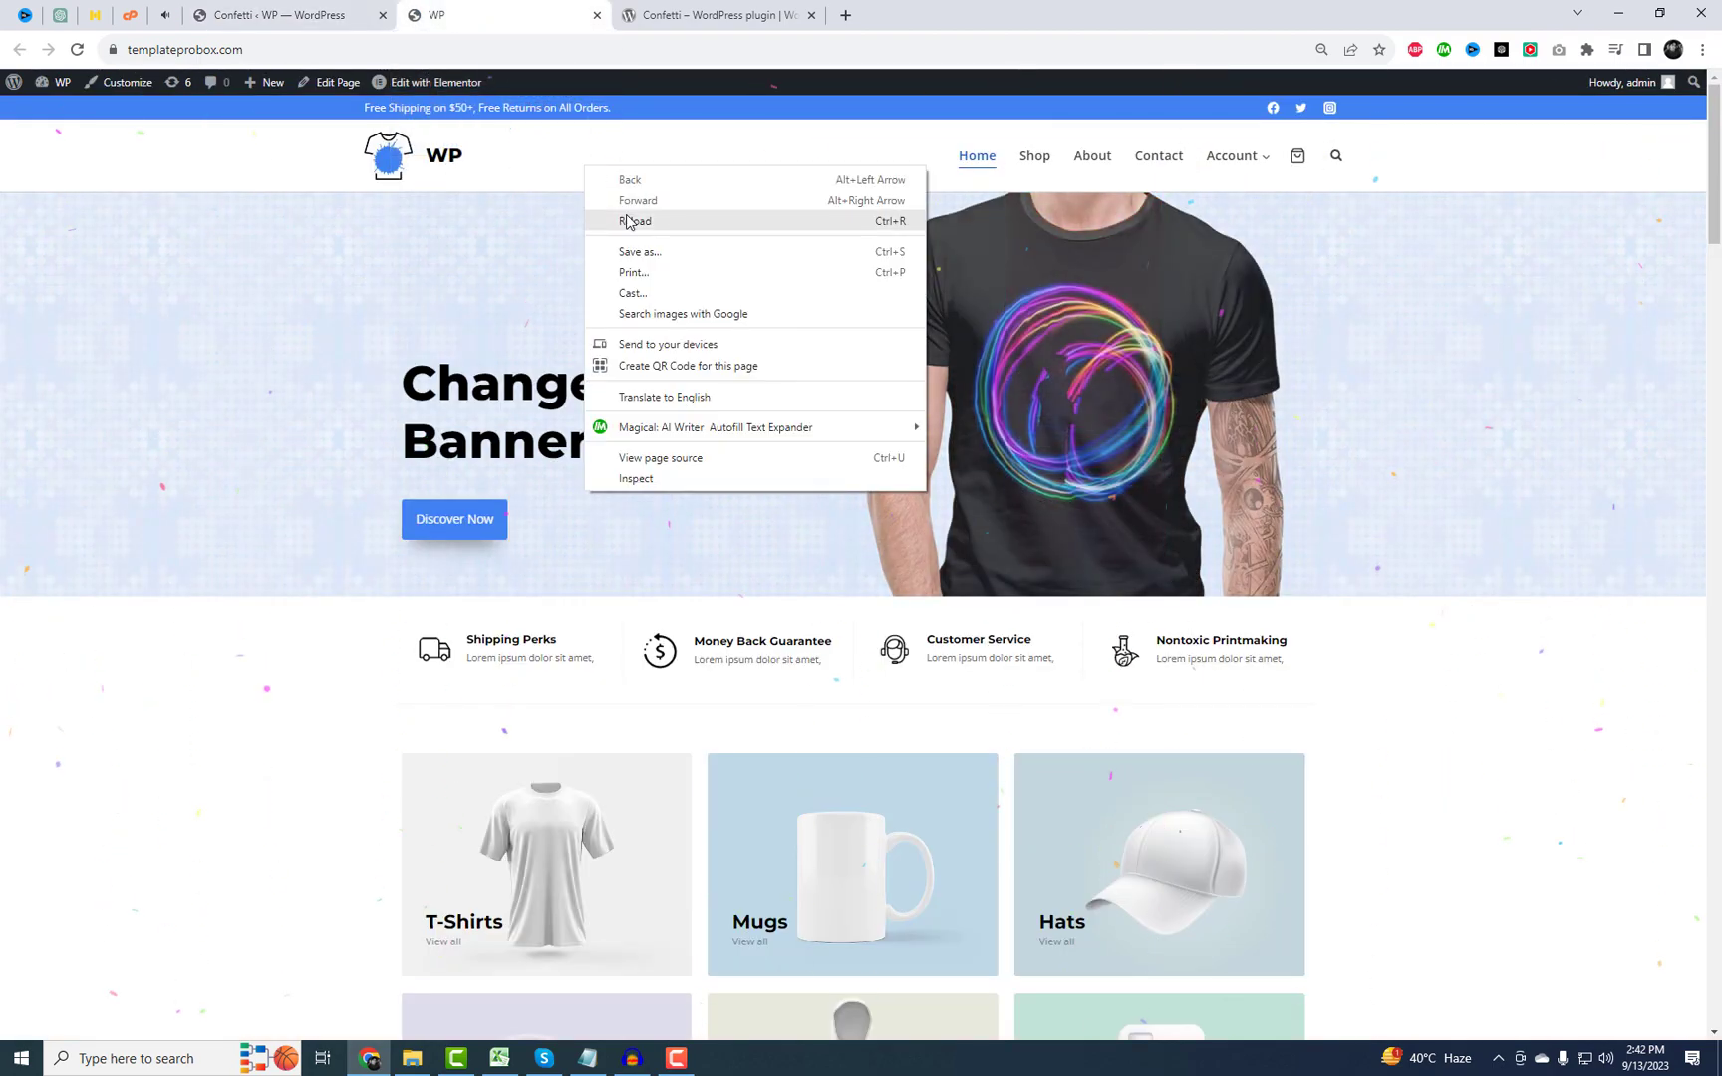
{"action": "right_click", "coordinate": [475, 84]}
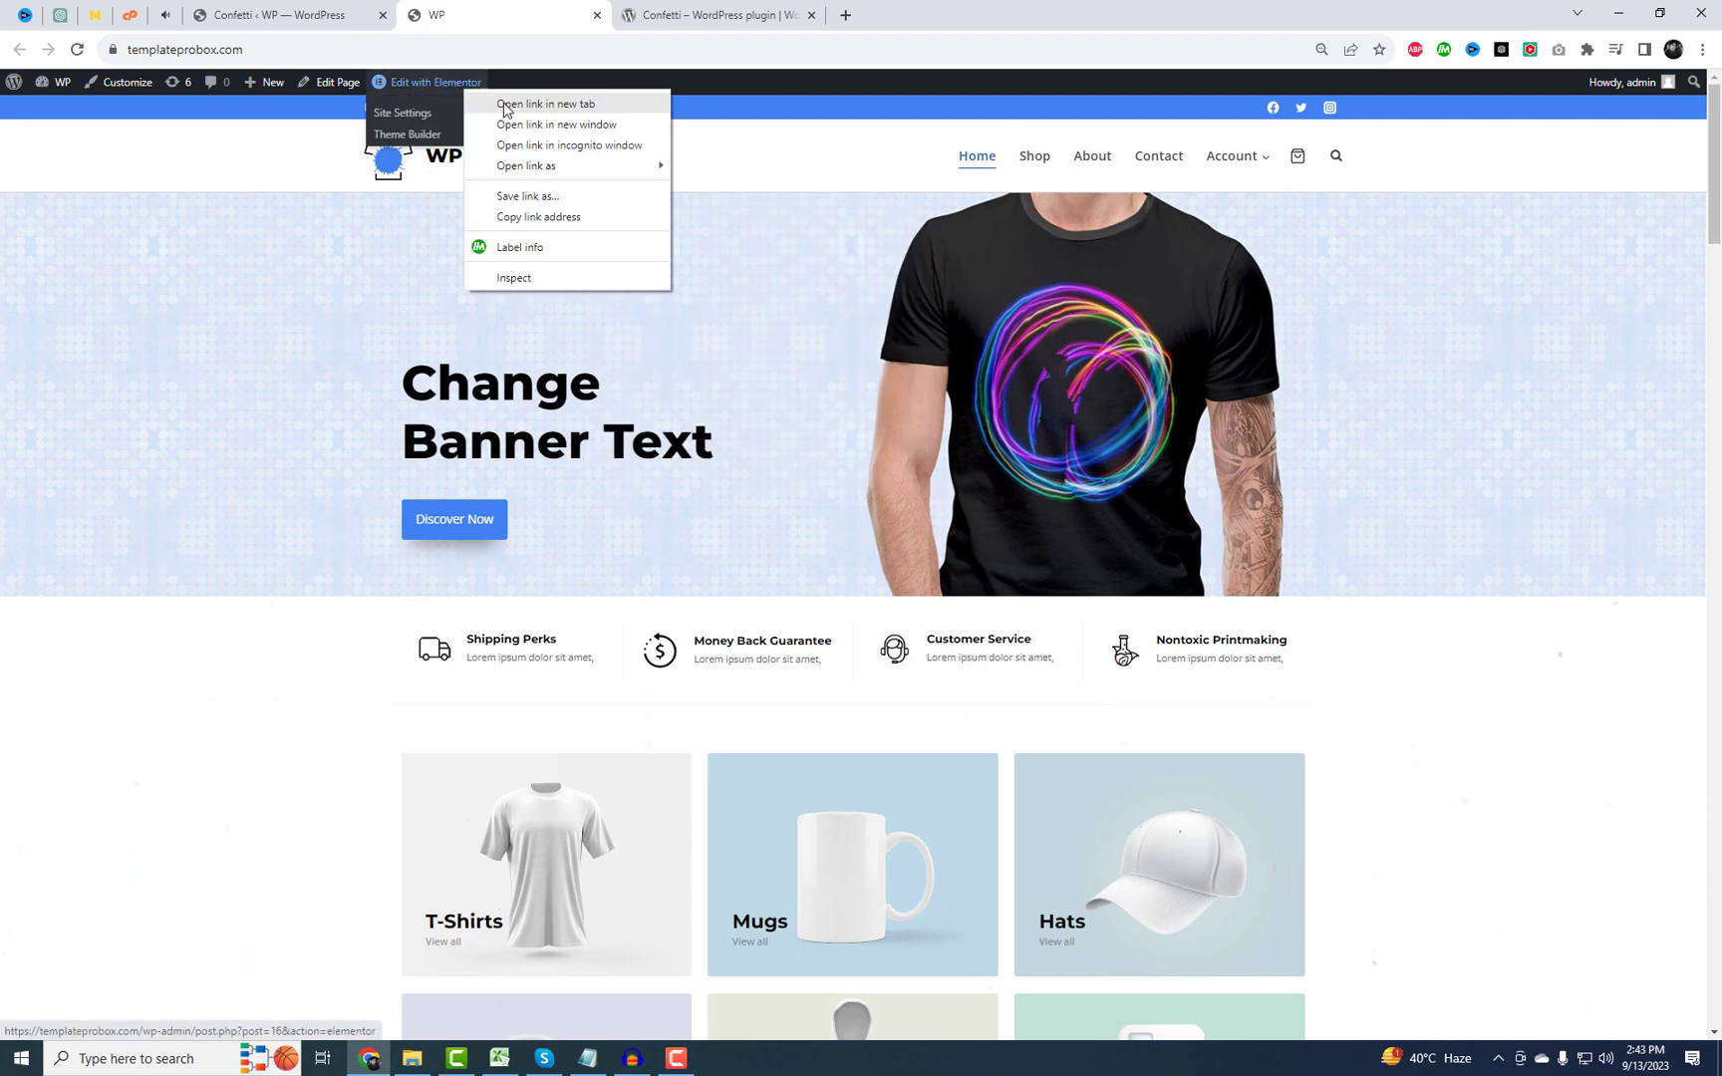
{"action": "left_click", "coordinate": [516, 106]}
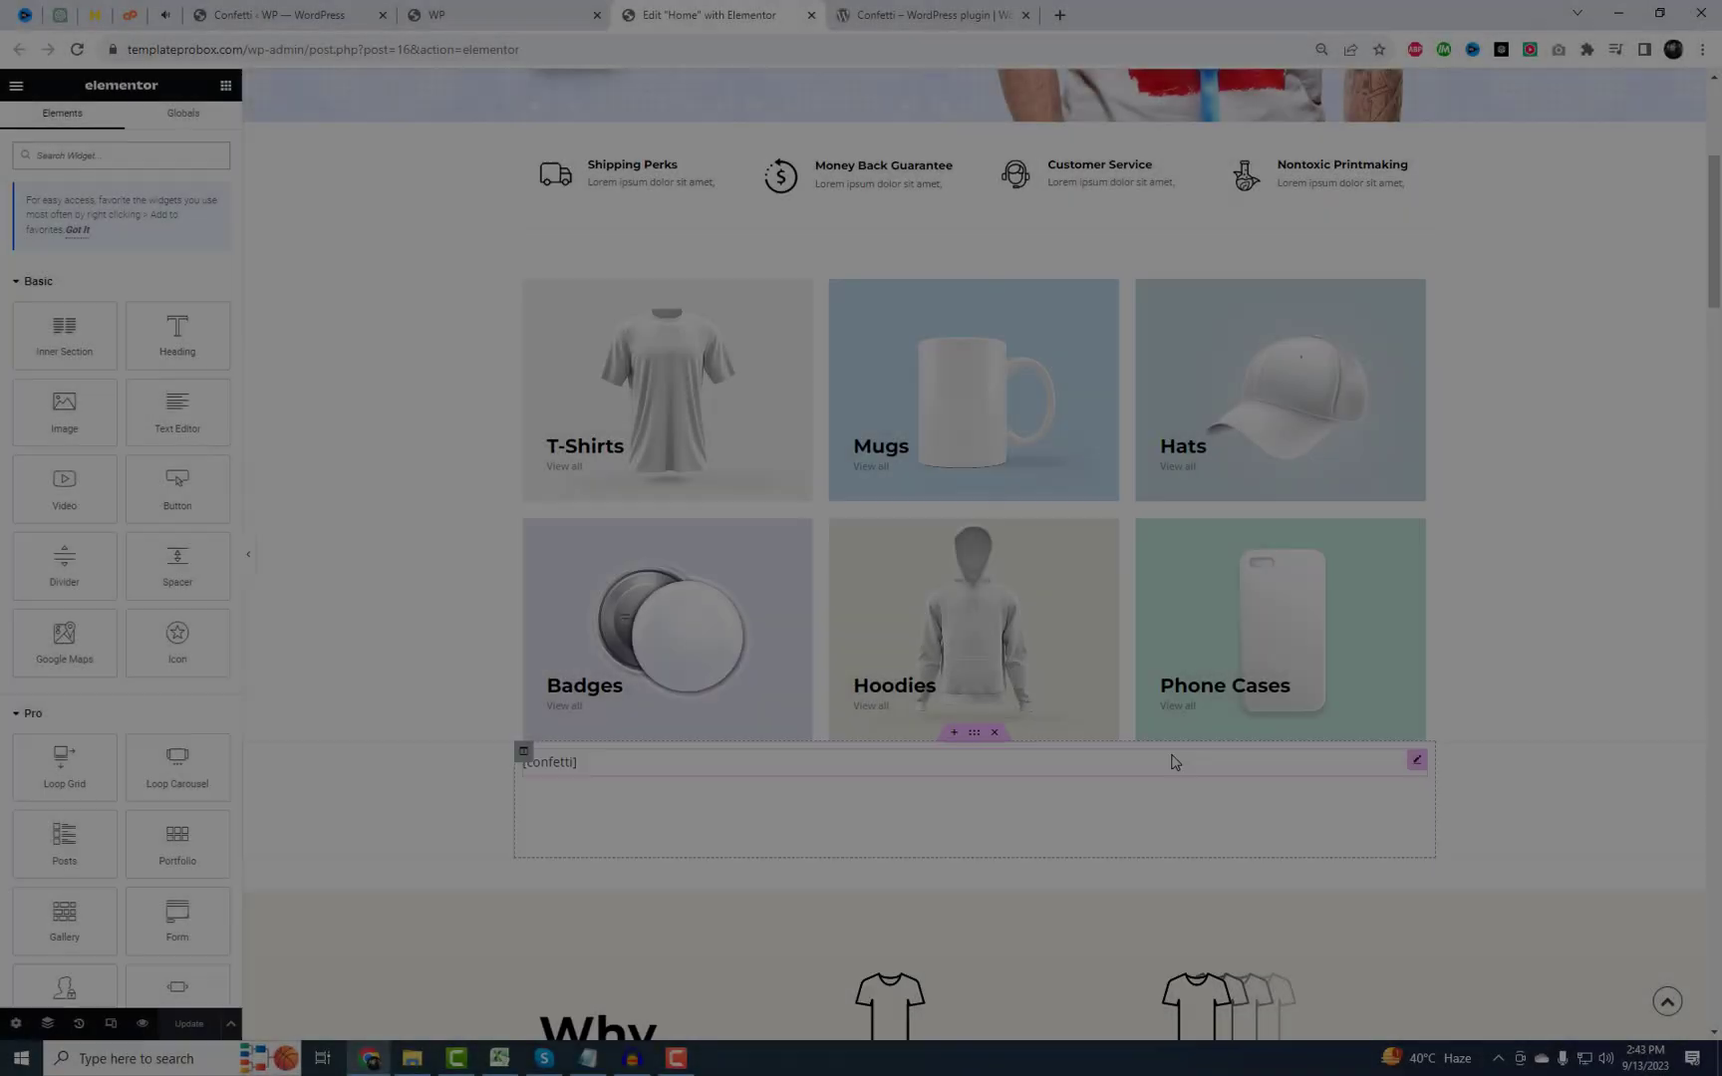
Delete the existing [confetti] shortcode widget from the Home page
{"action": "scroll", "coordinate": [712, 468], "scroll_direction": "down", "scroll_amount": 5}
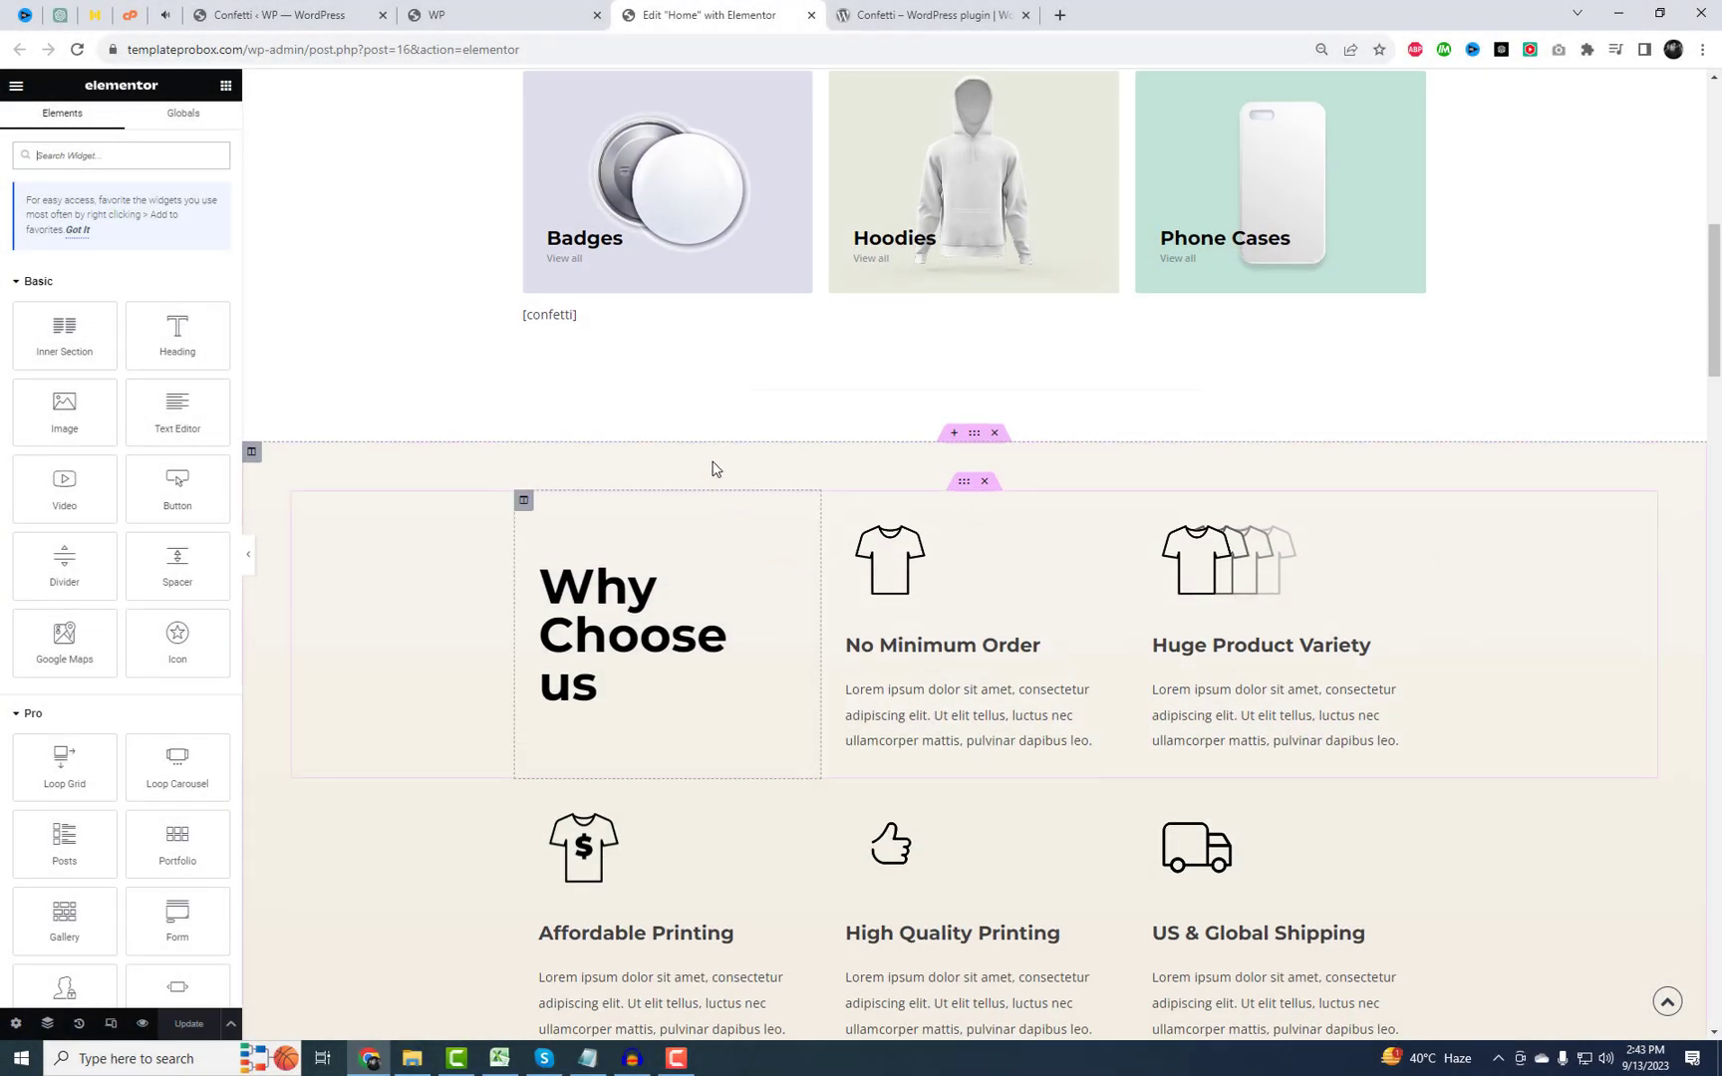
{"action": "left_click", "coordinate": [660, 316]}
{"action": "right_click", "coordinate": [660, 317]}
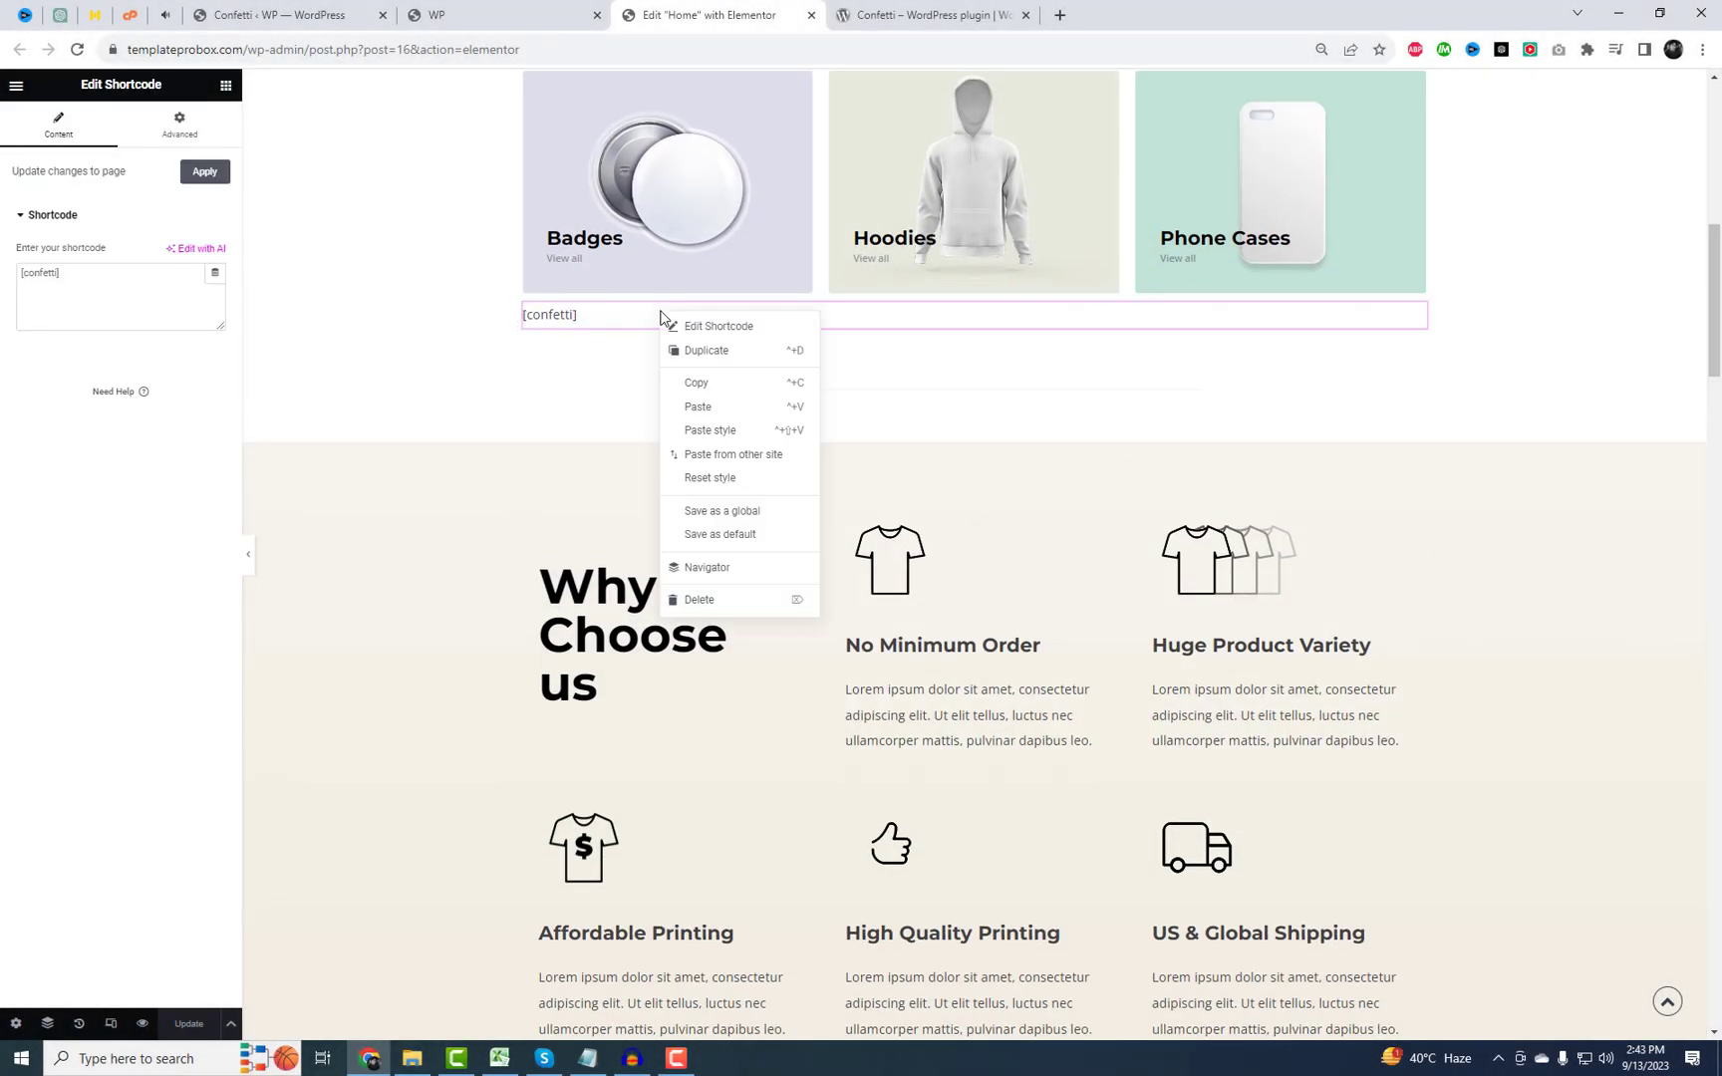
{"action": "left_click", "coordinate": [697, 599]}
{"action": "scroll", "coordinate": [1185, 634], "scroll_direction": "up", "scroll_amount": 9}
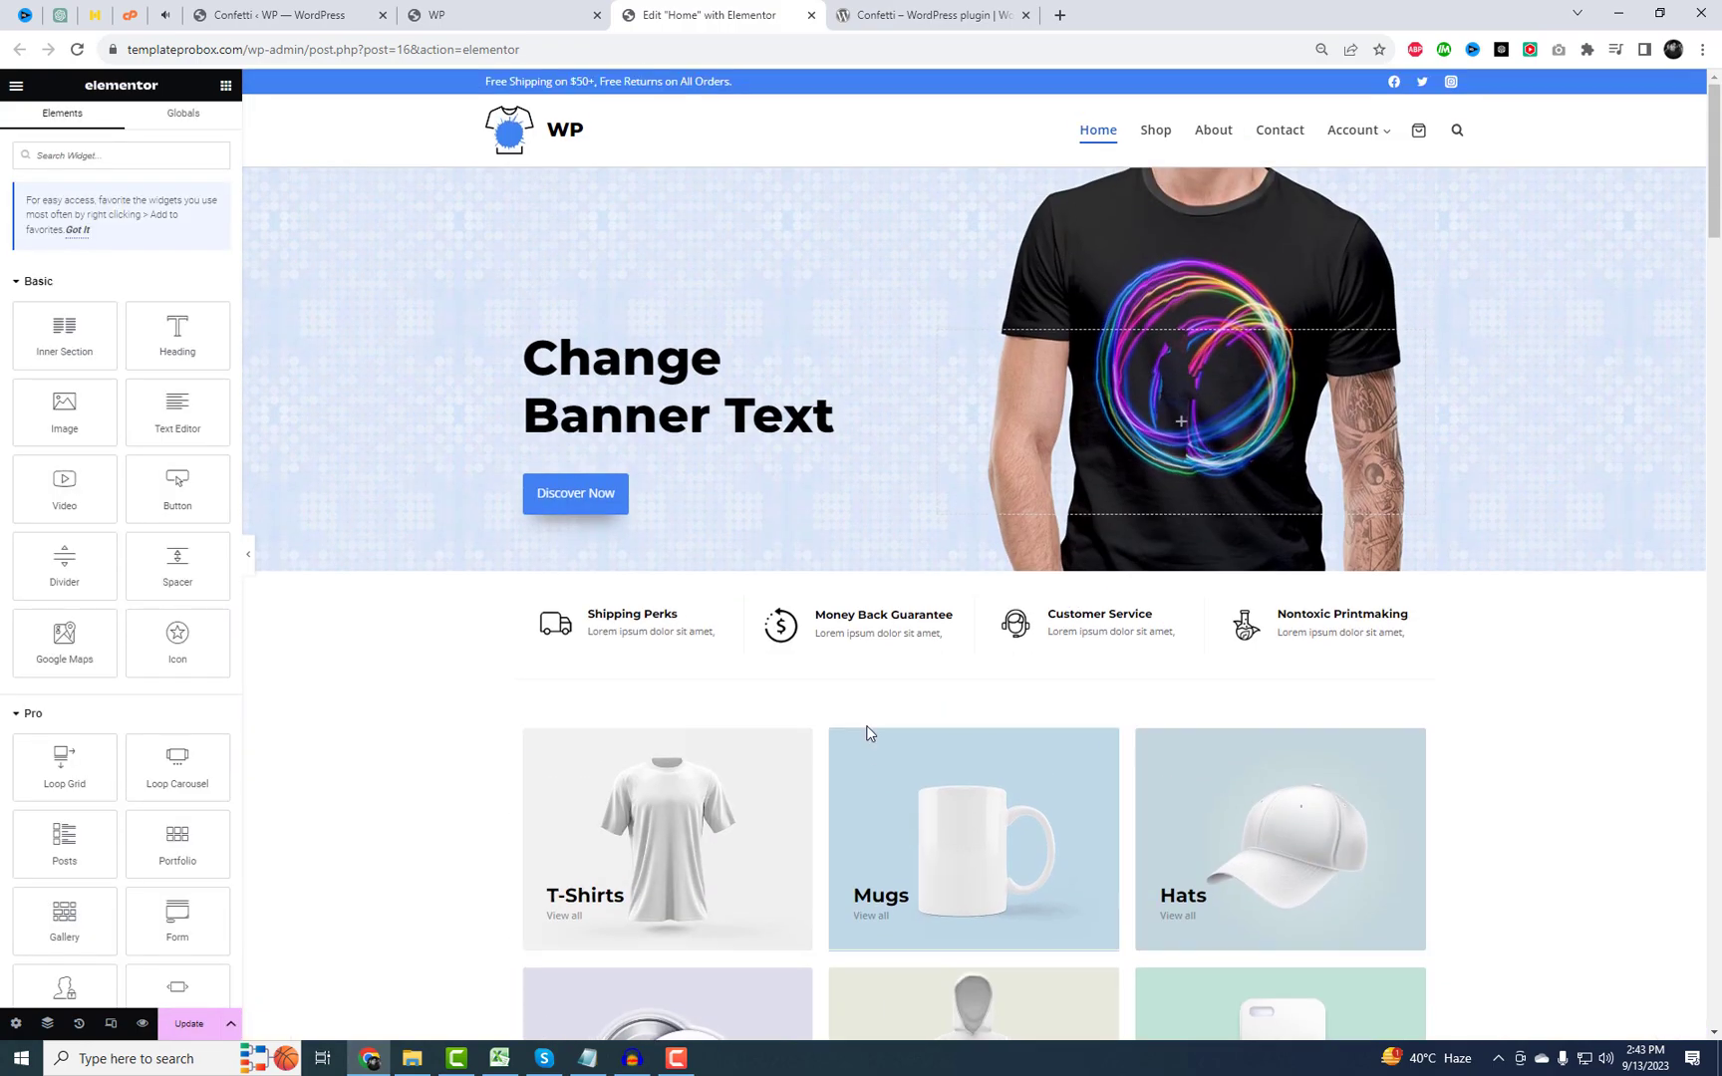
{"action": "mouse_move", "coordinate": [956, 730]}
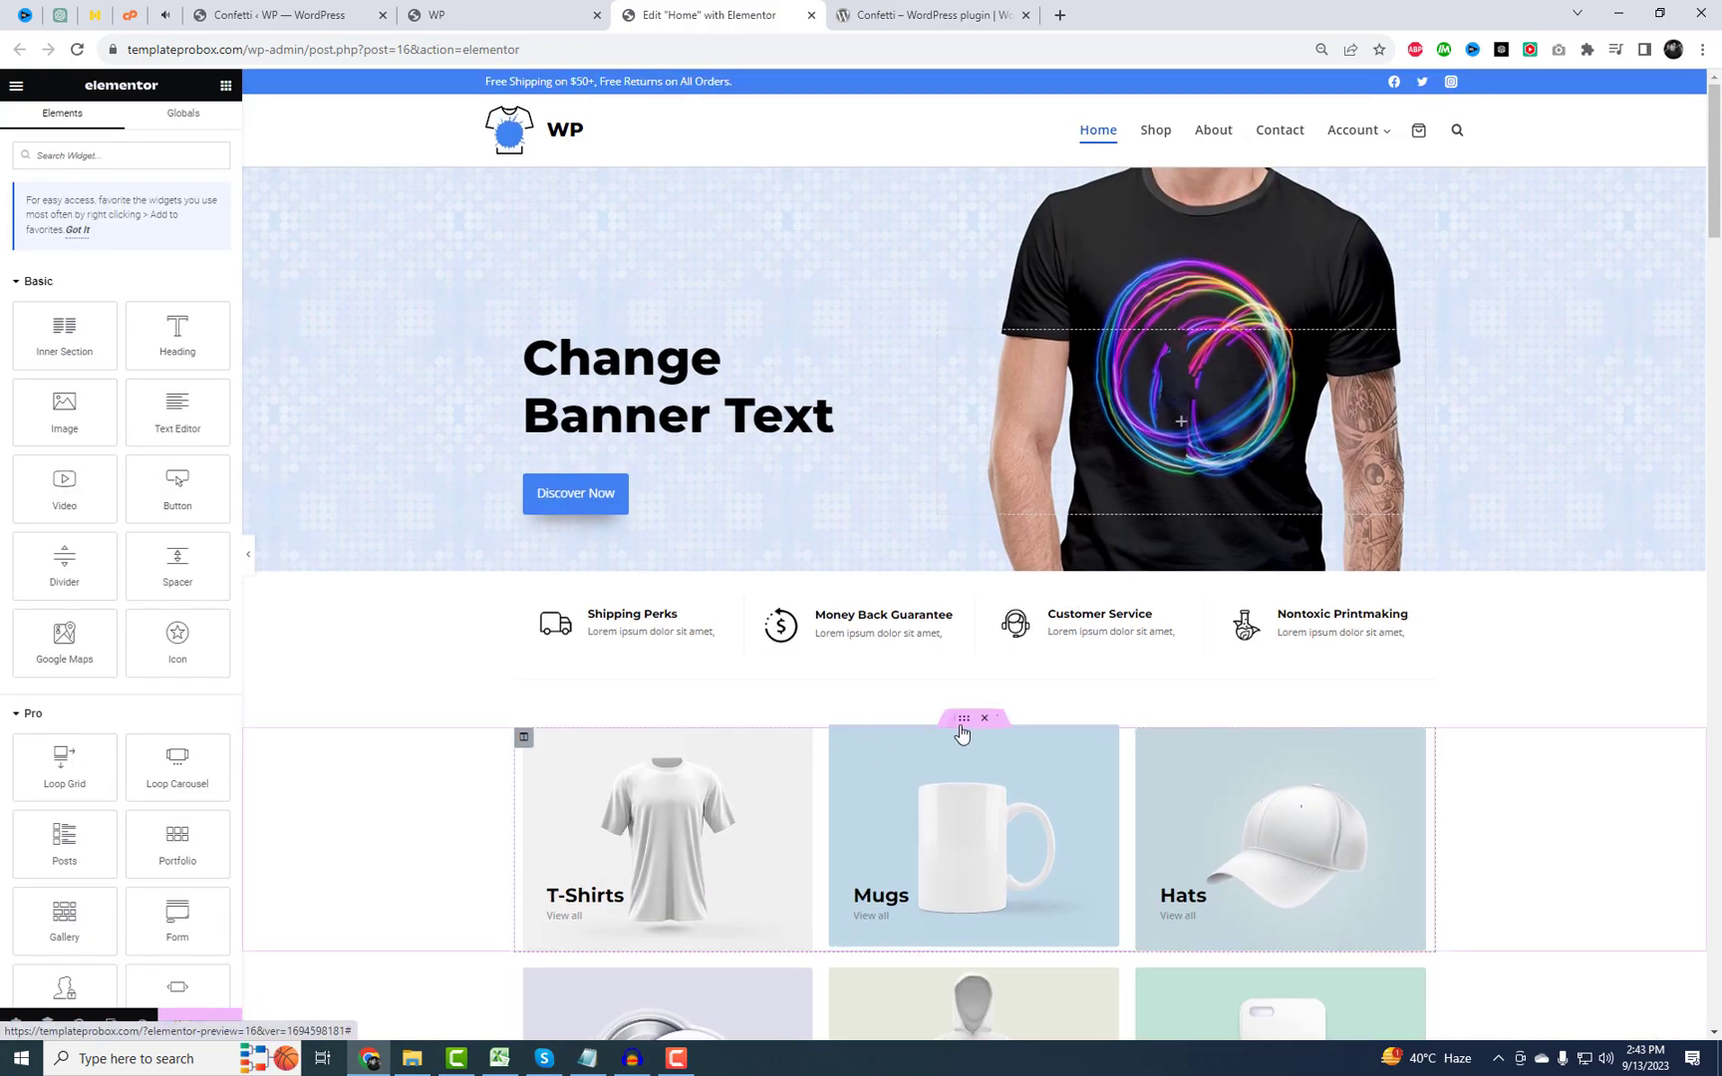
Add a Shortcode widget containing [confetti] below the shipping and guarantee row
{"action": "left_click", "coordinate": [16, 85]}
{"action": "left_click", "coordinate": [17, 86]}
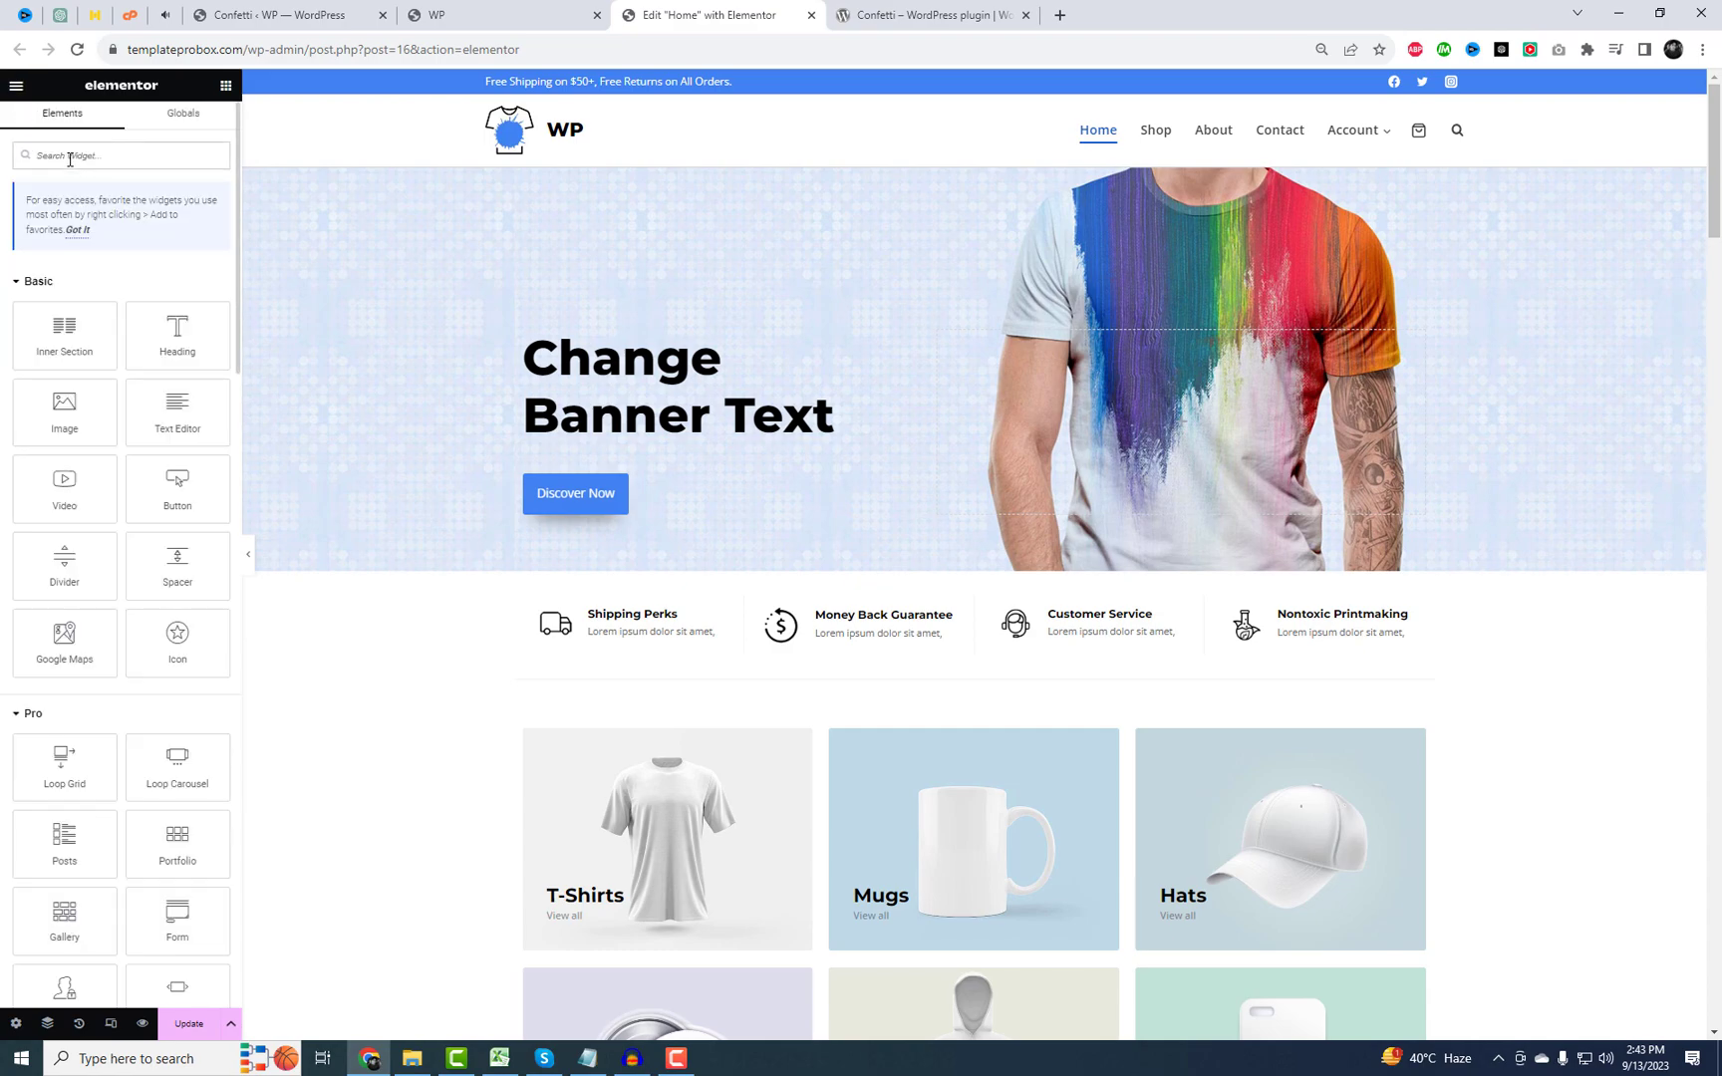
{"action": "left_click", "coordinate": [70, 158]}
{"action": "type", "text": "short"}
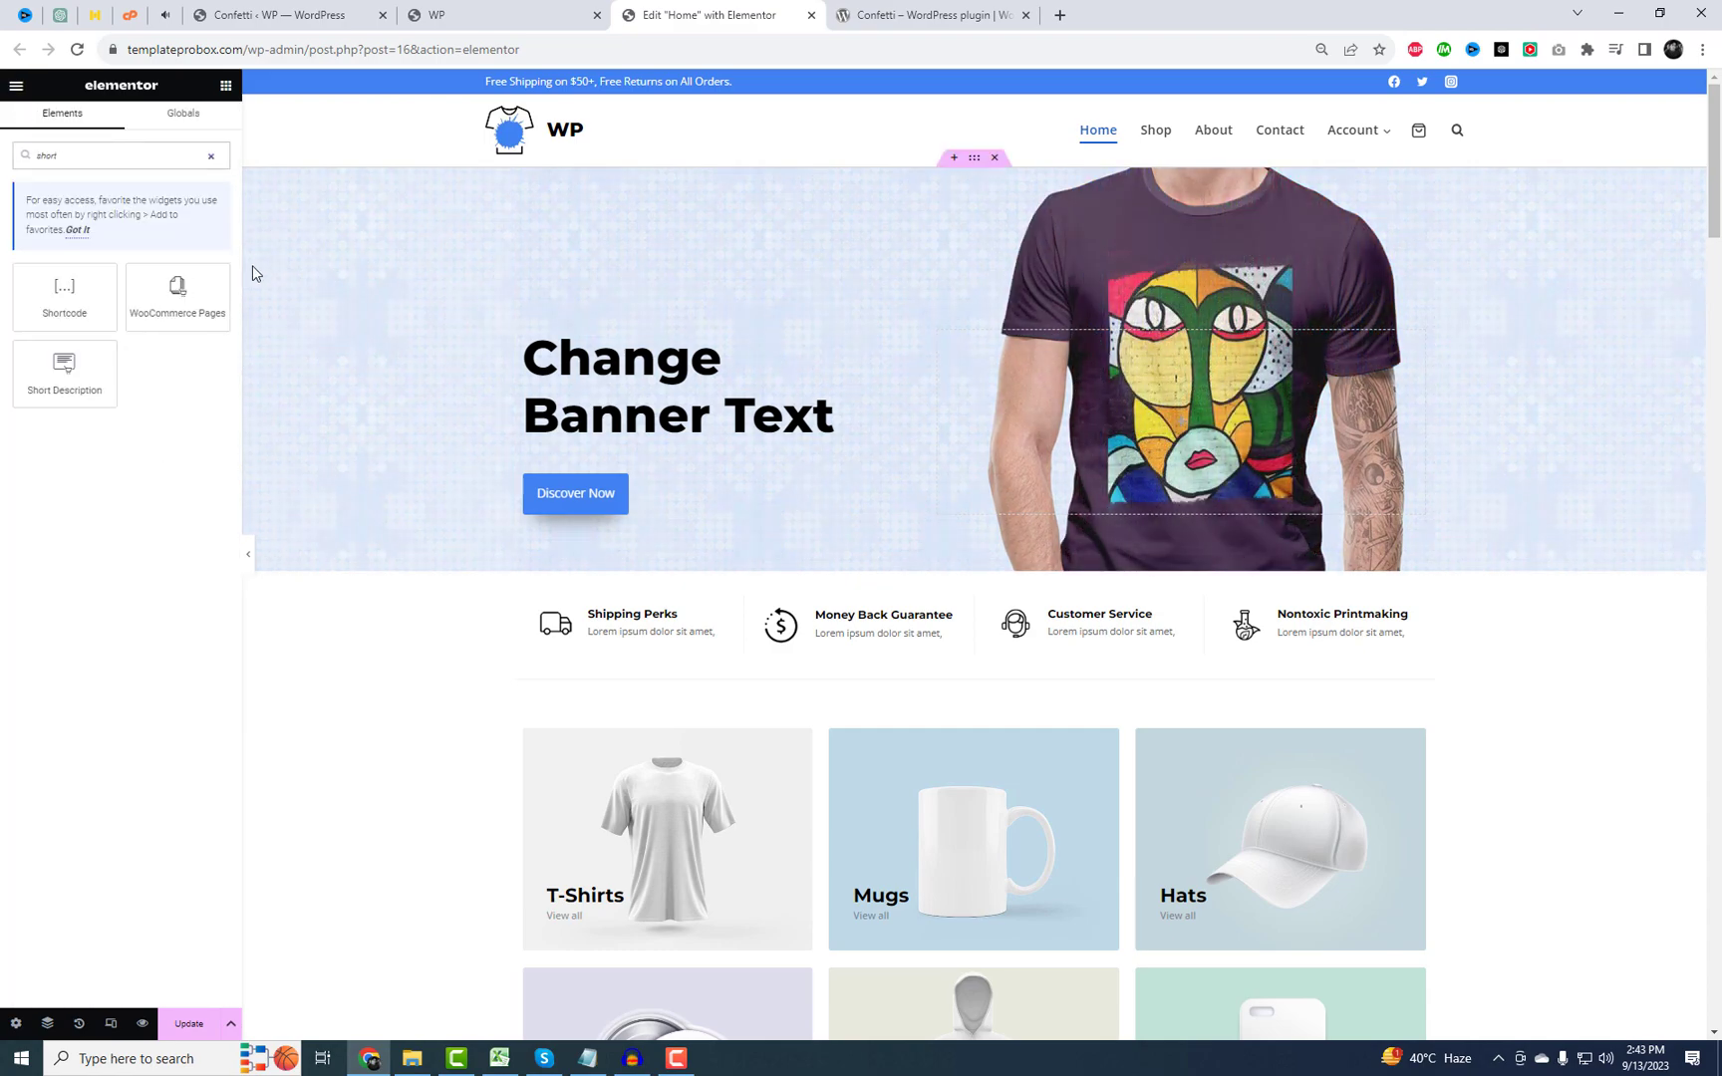
{"action": "left_click_drag", "start_coordinate": [64, 296], "coordinate": [944, 688]}
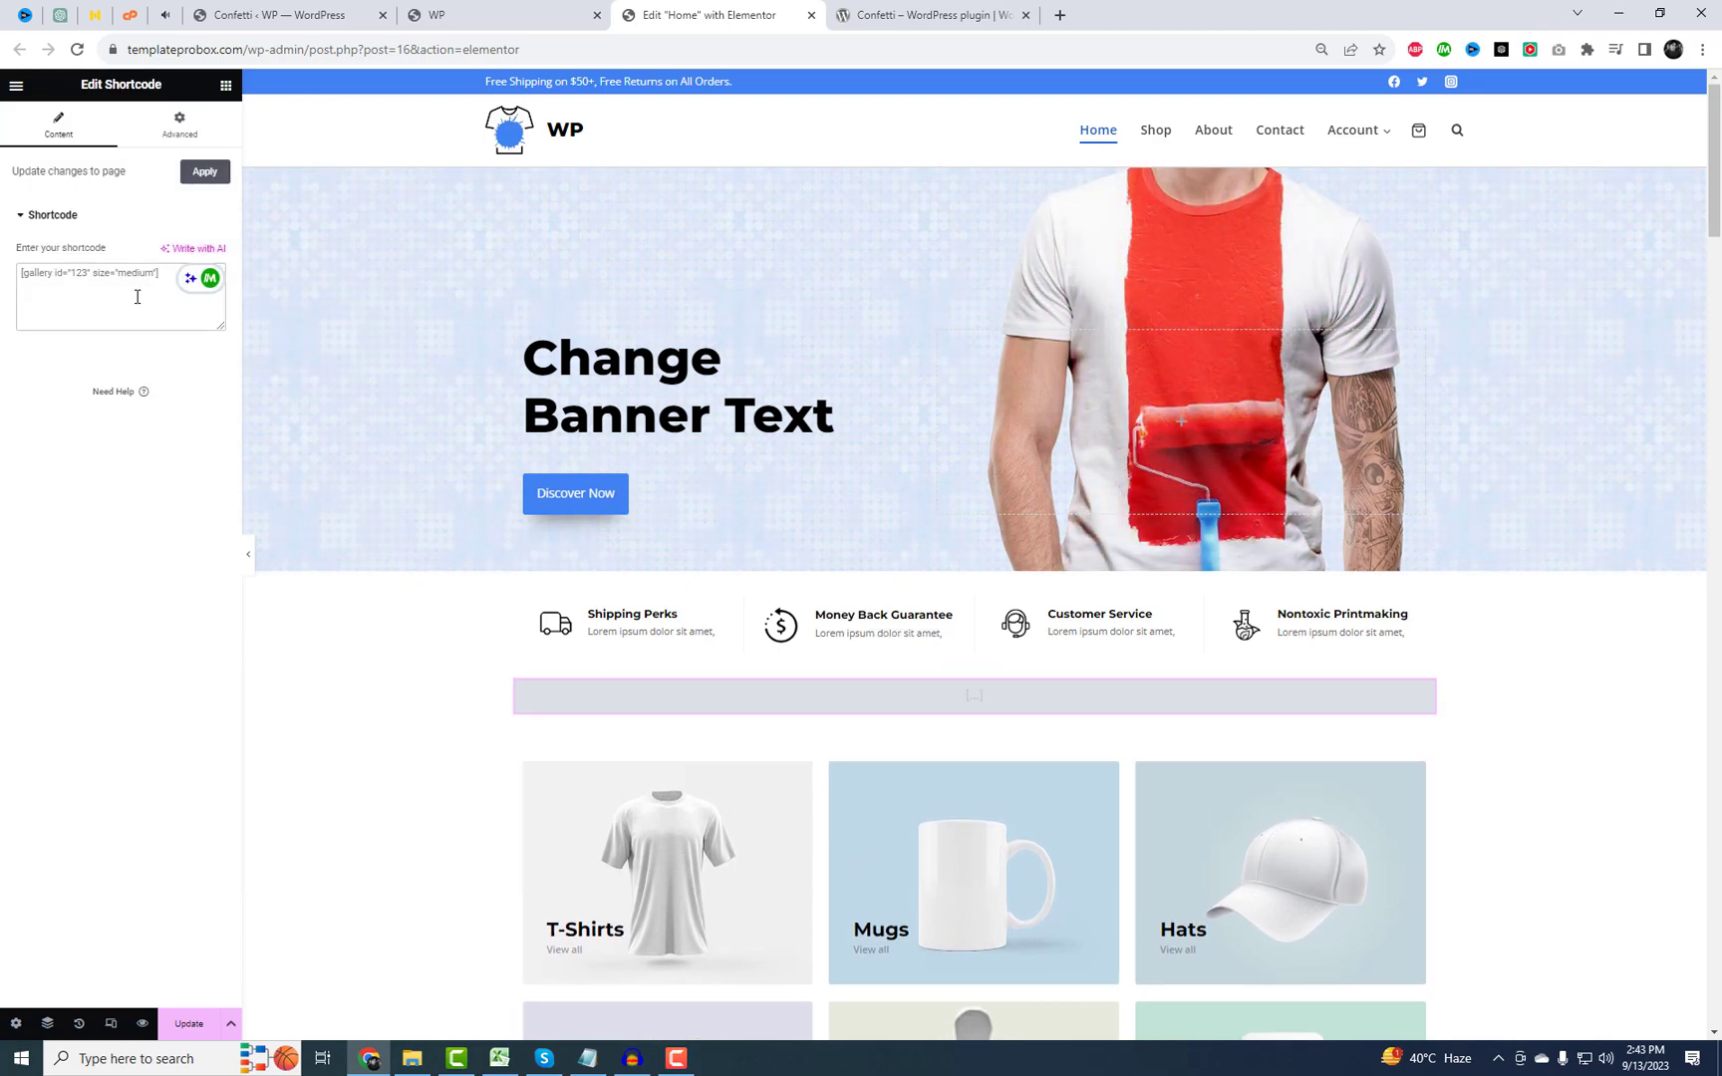
{"action": "left_click", "coordinate": [138, 296]}
{"action": "type", "text": "[confetti]"}
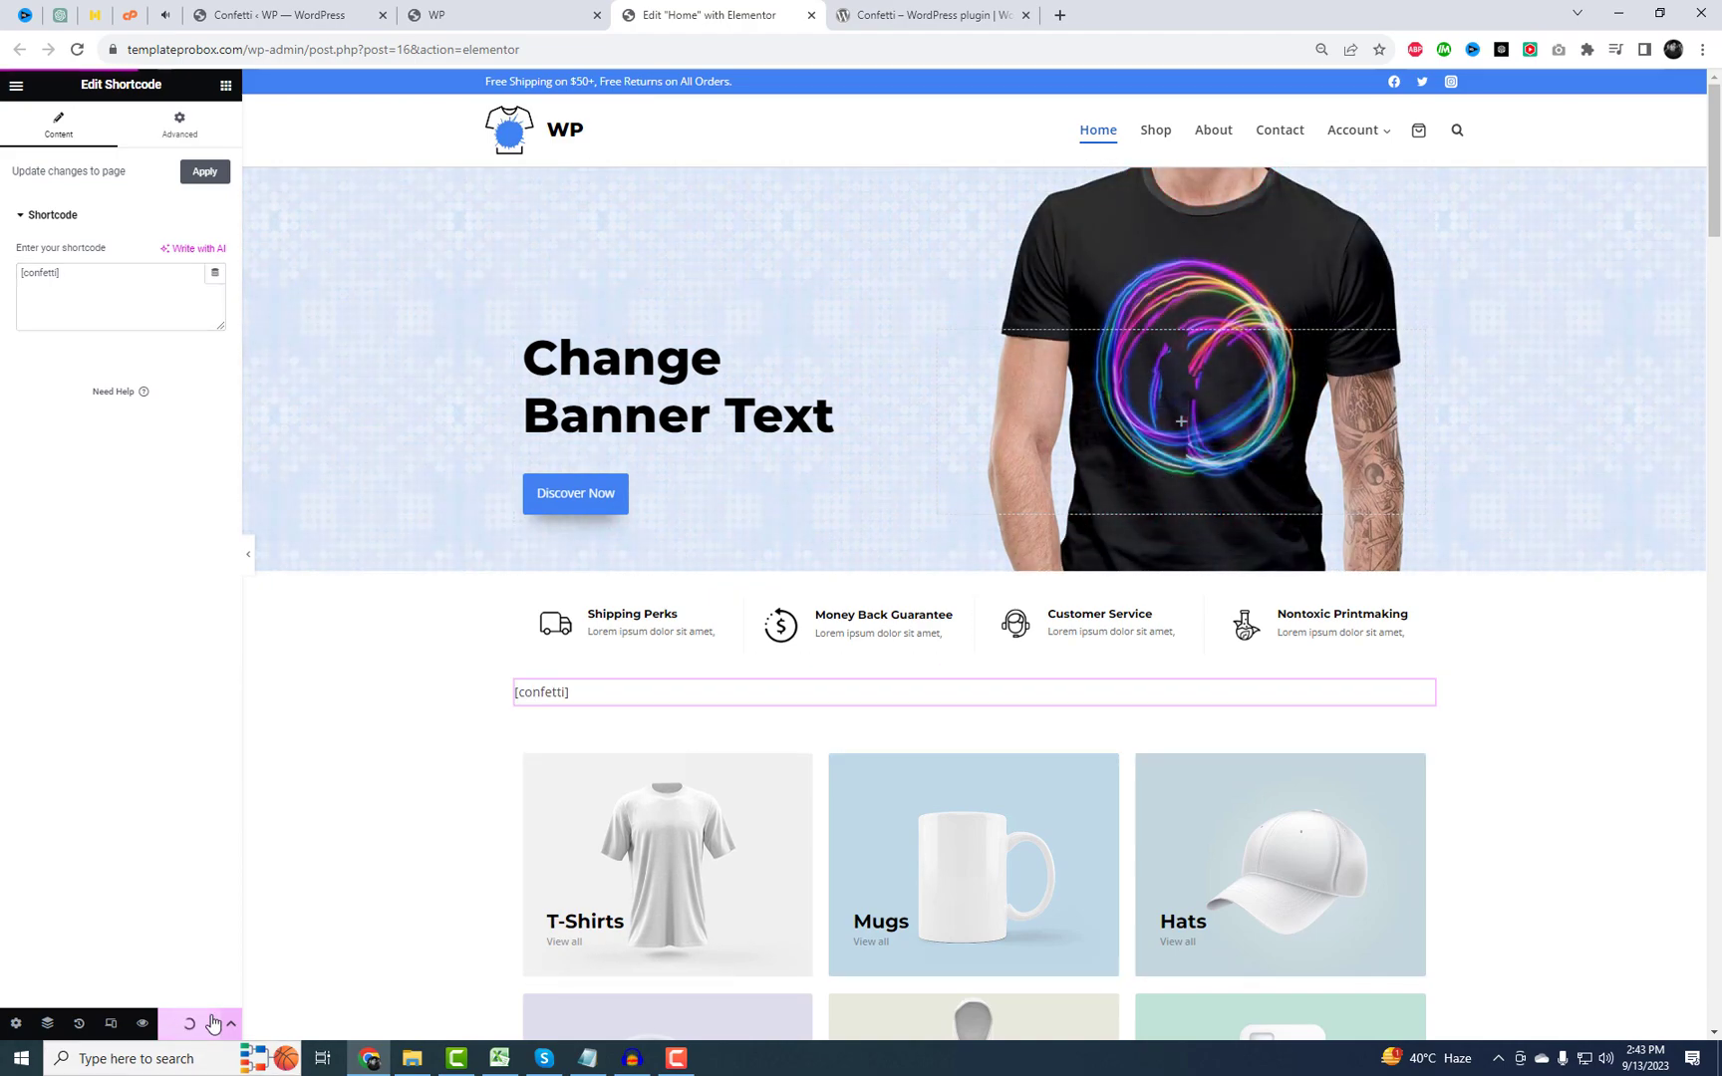
{"action": "left_click", "coordinate": [520, 12]}
Reload the homepage to view the confetti, then save Fireworks as the Confetti style
{"action": "right_click", "coordinate": [734, 166]}
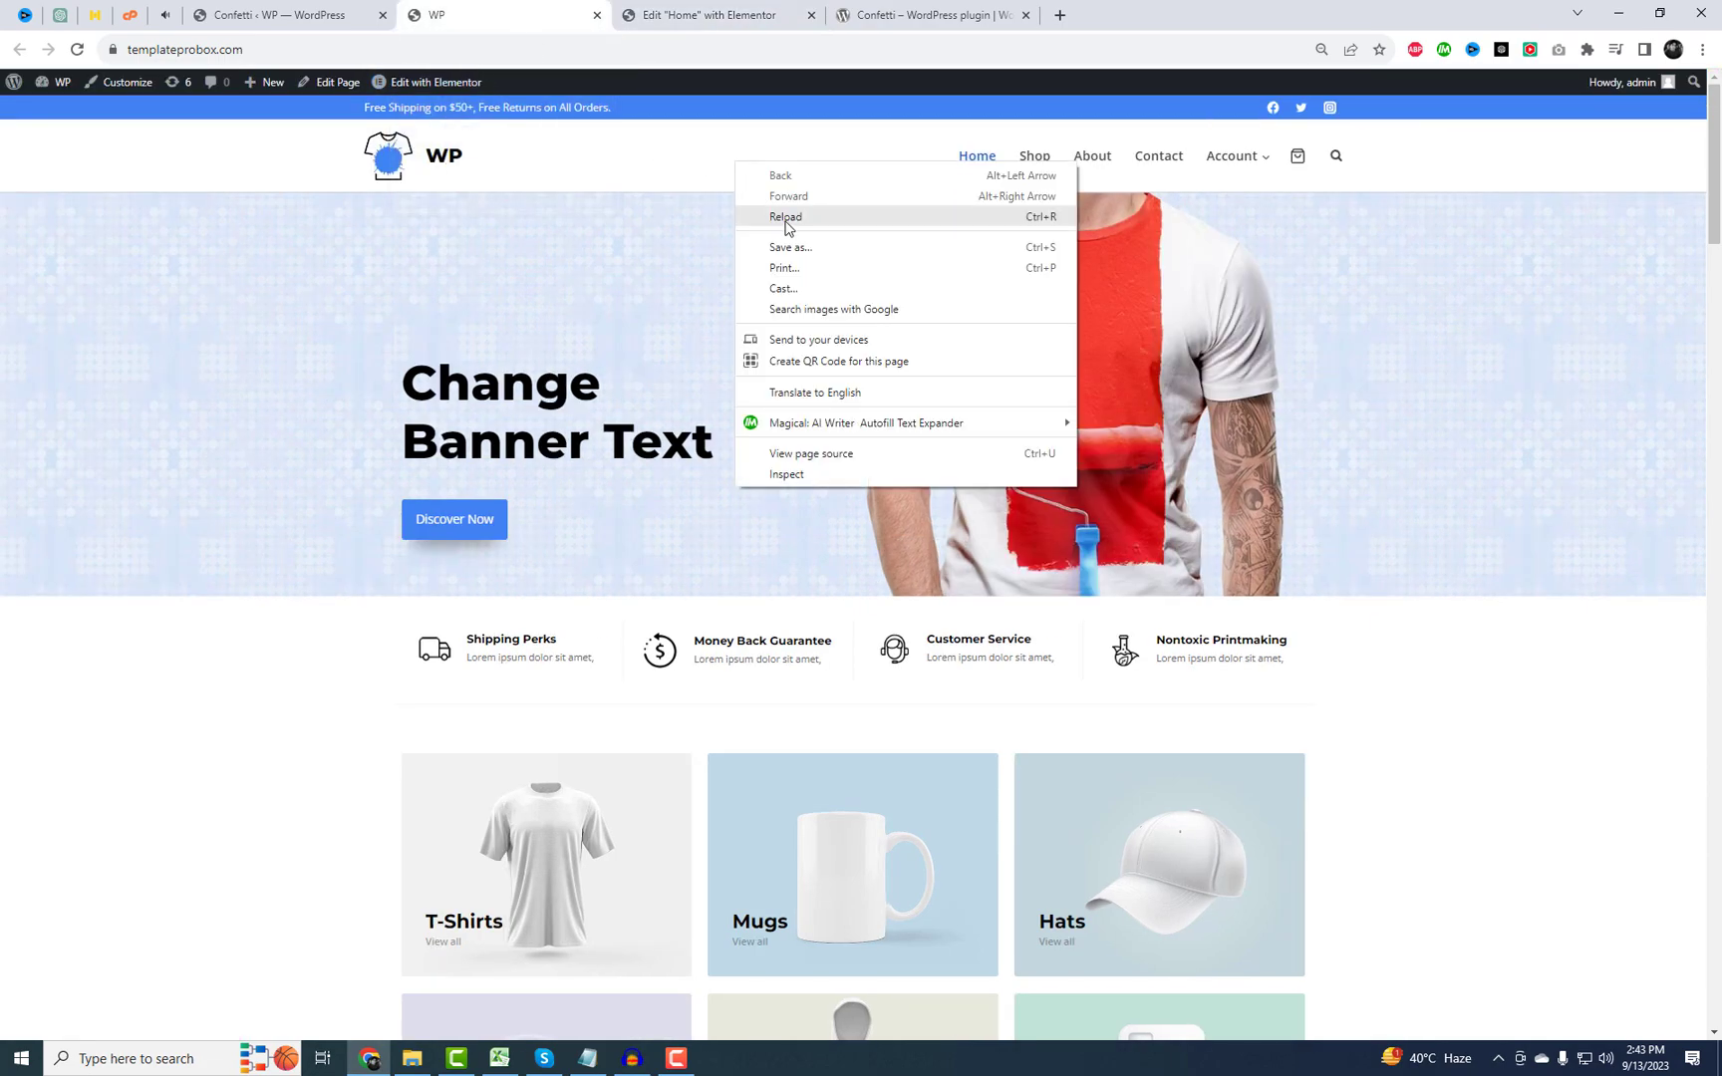
{"action": "left_click", "coordinate": [785, 217]}
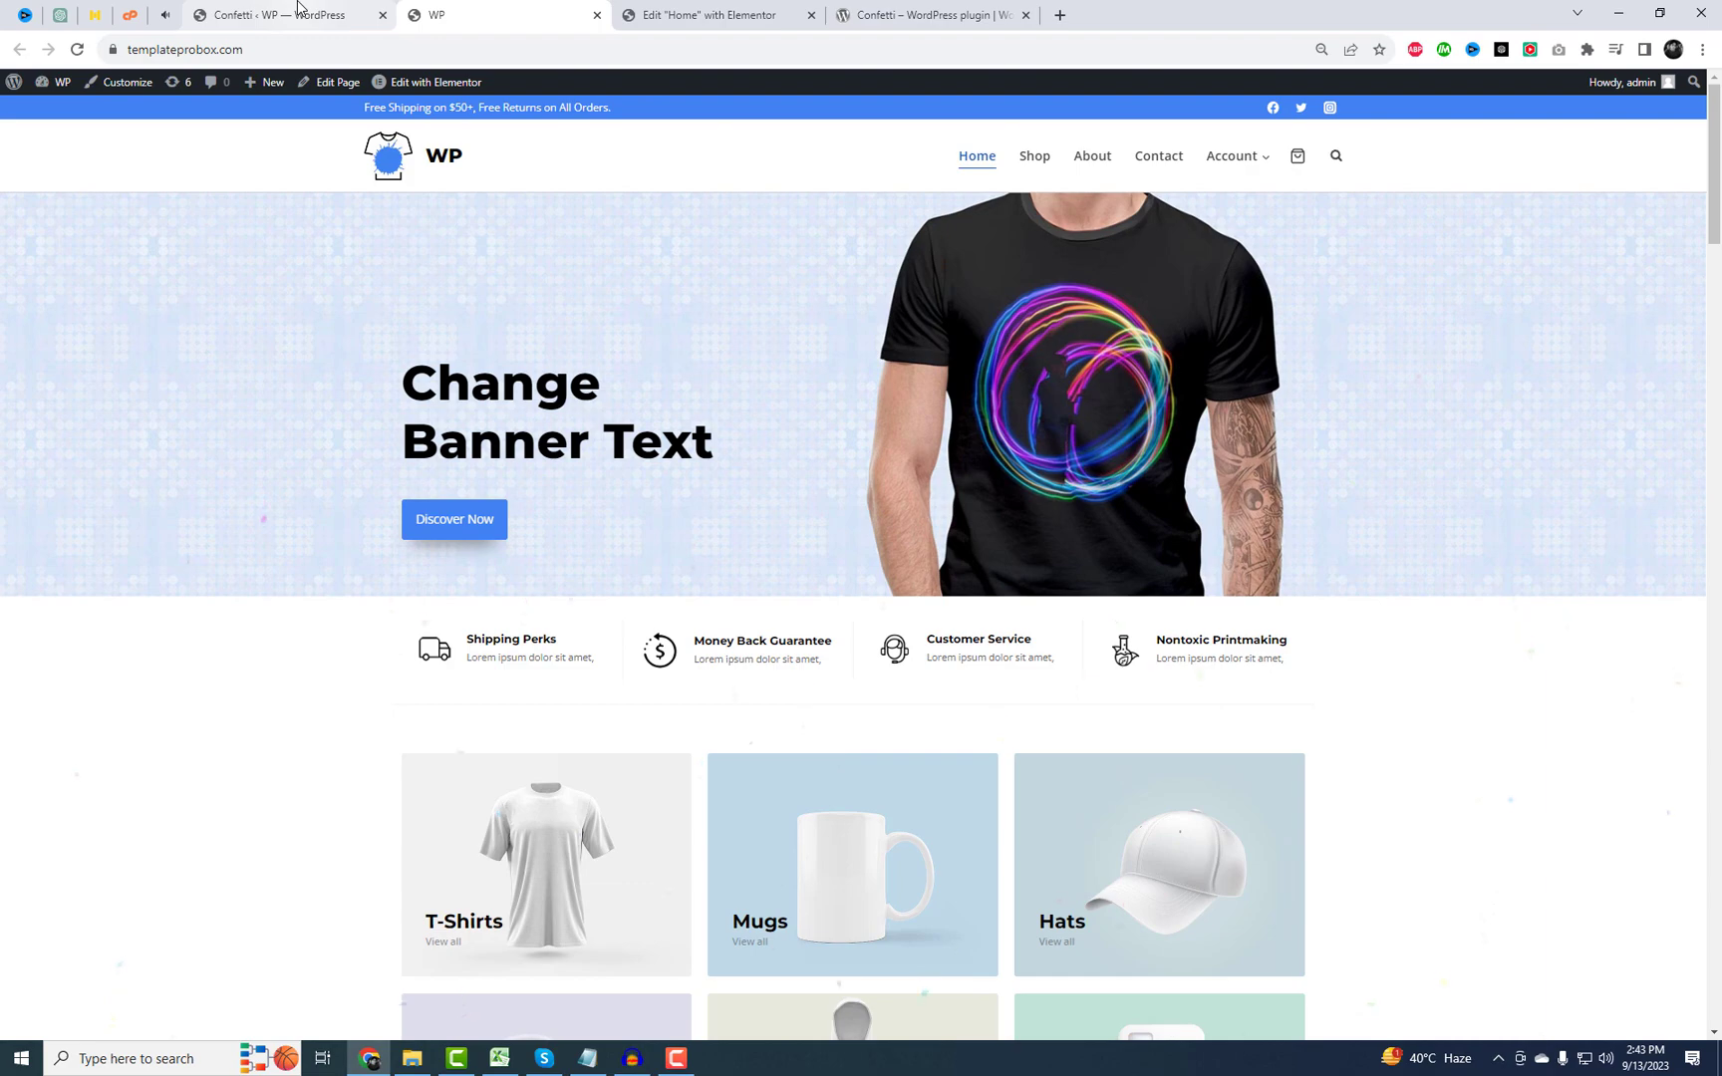
{"action": "left_click", "coordinate": [299, 10]}
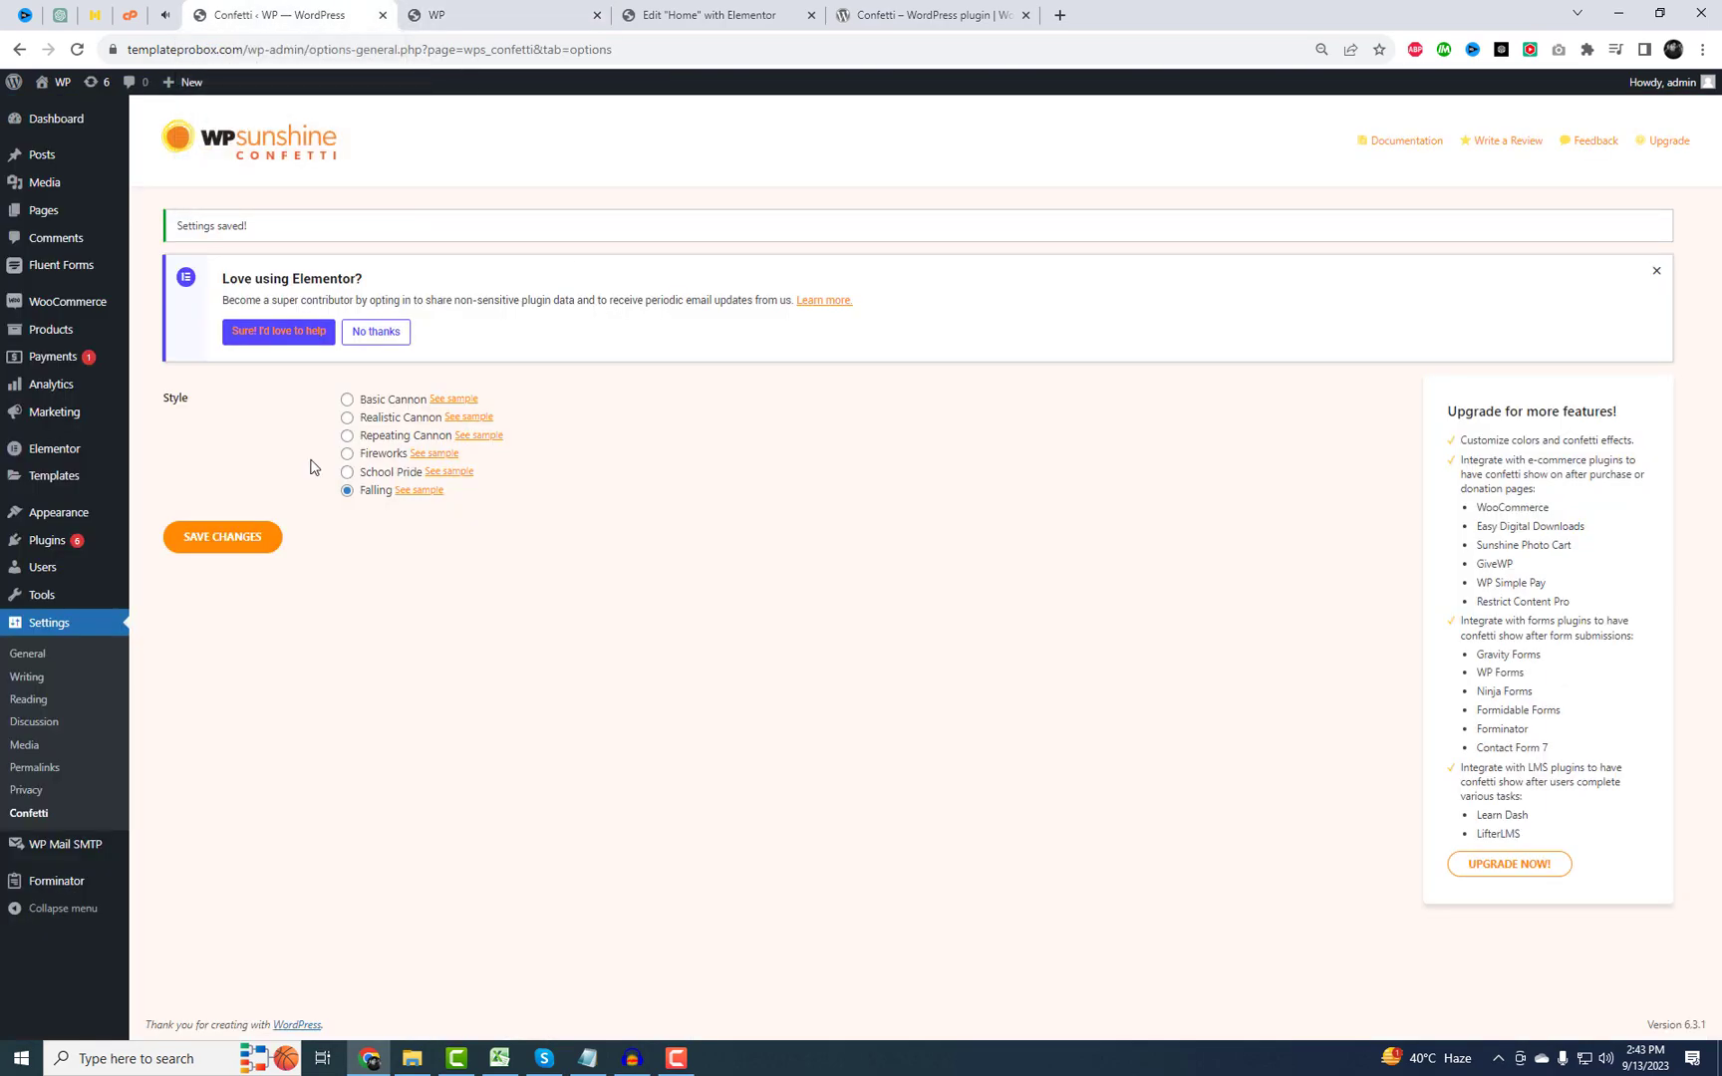
{"action": "left_click", "coordinate": [347, 454]}
{"action": "left_click", "coordinate": [225, 545]}
Reload the homepage twice to preview the confetti over the product grid
{"action": "left_click", "coordinate": [507, 8]}
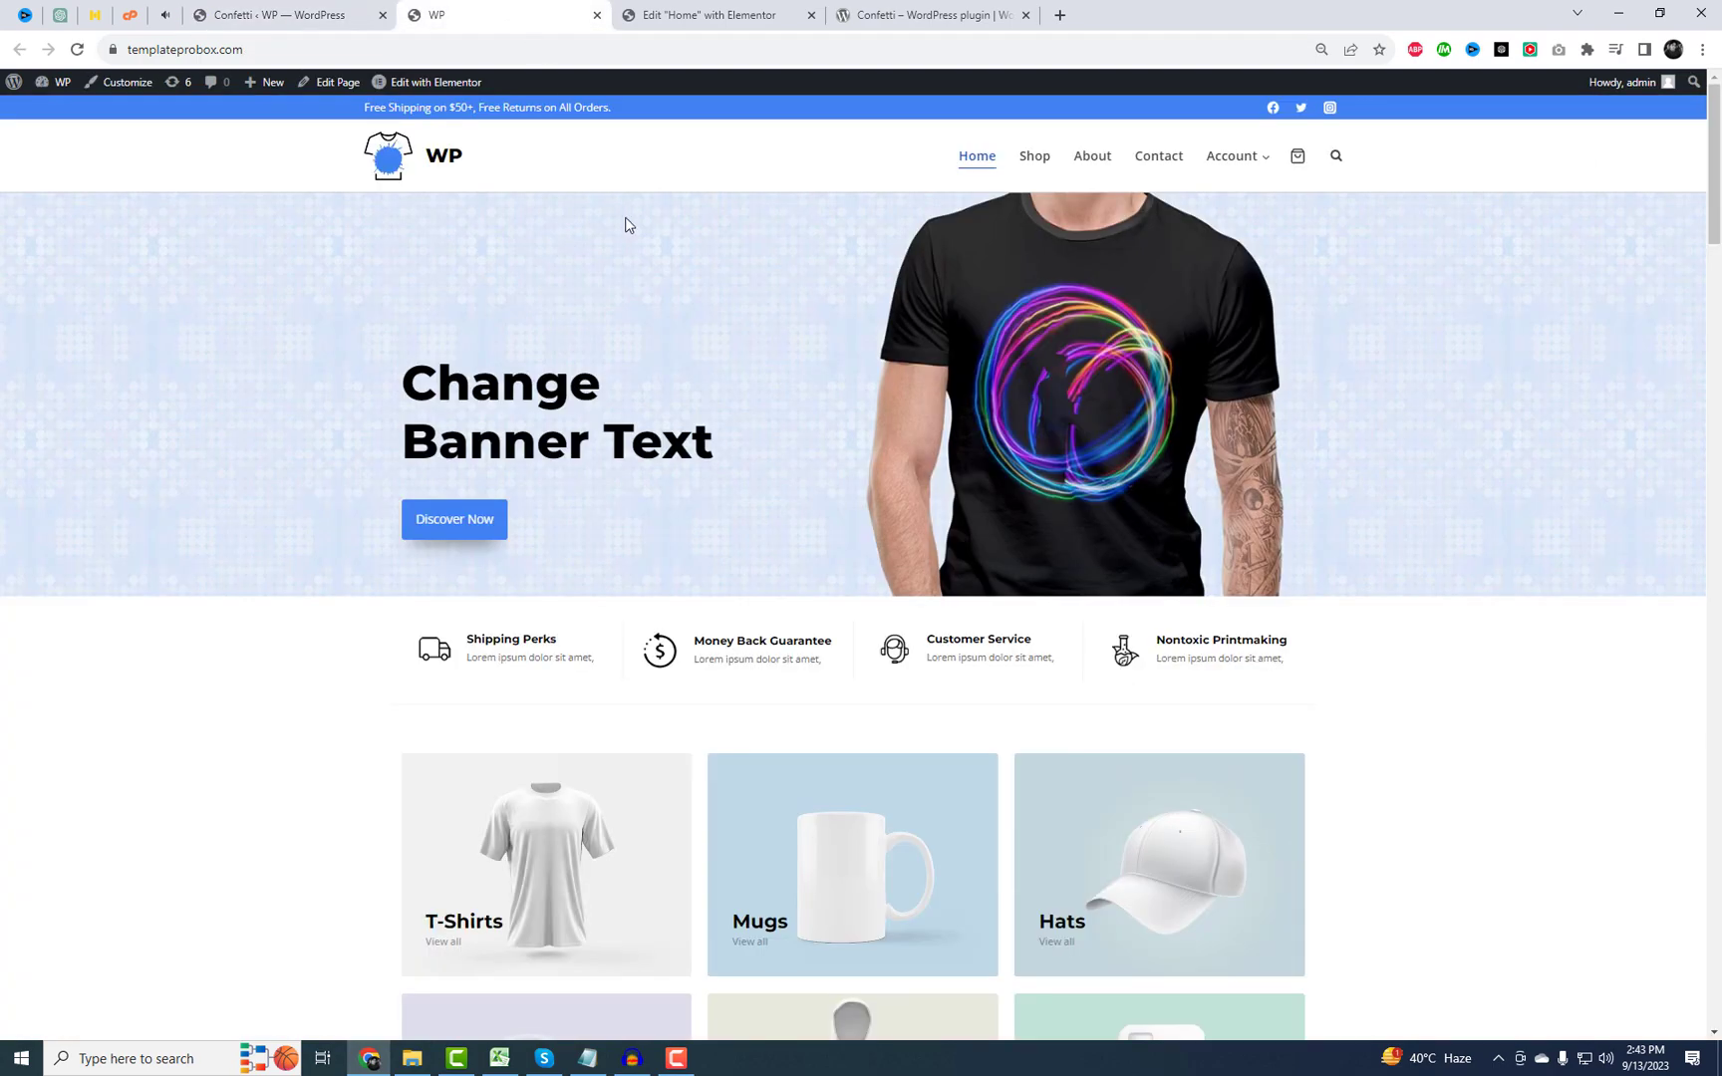
{"action": "right_click", "coordinate": [630, 162]}
{"action": "left_click", "coordinate": [694, 217]}
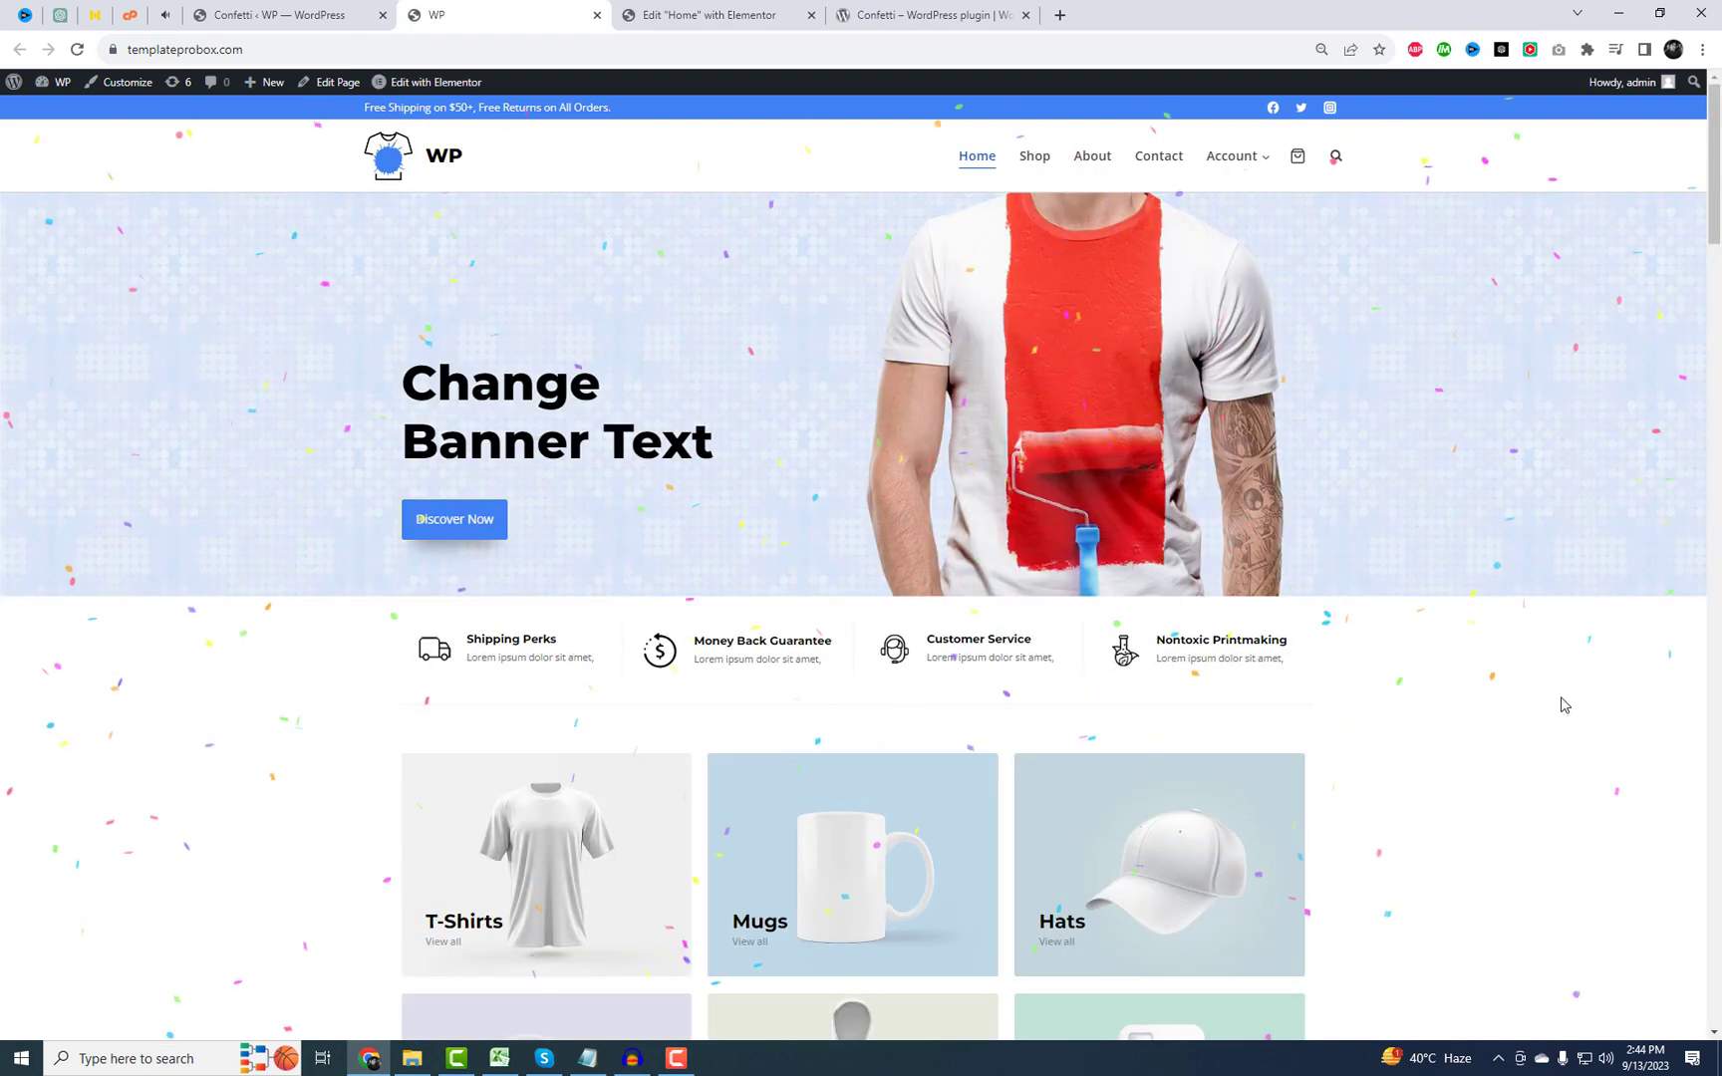
{"action": "scroll", "coordinate": [1560, 707], "scroll_direction": "down", "scroll_amount": 12}
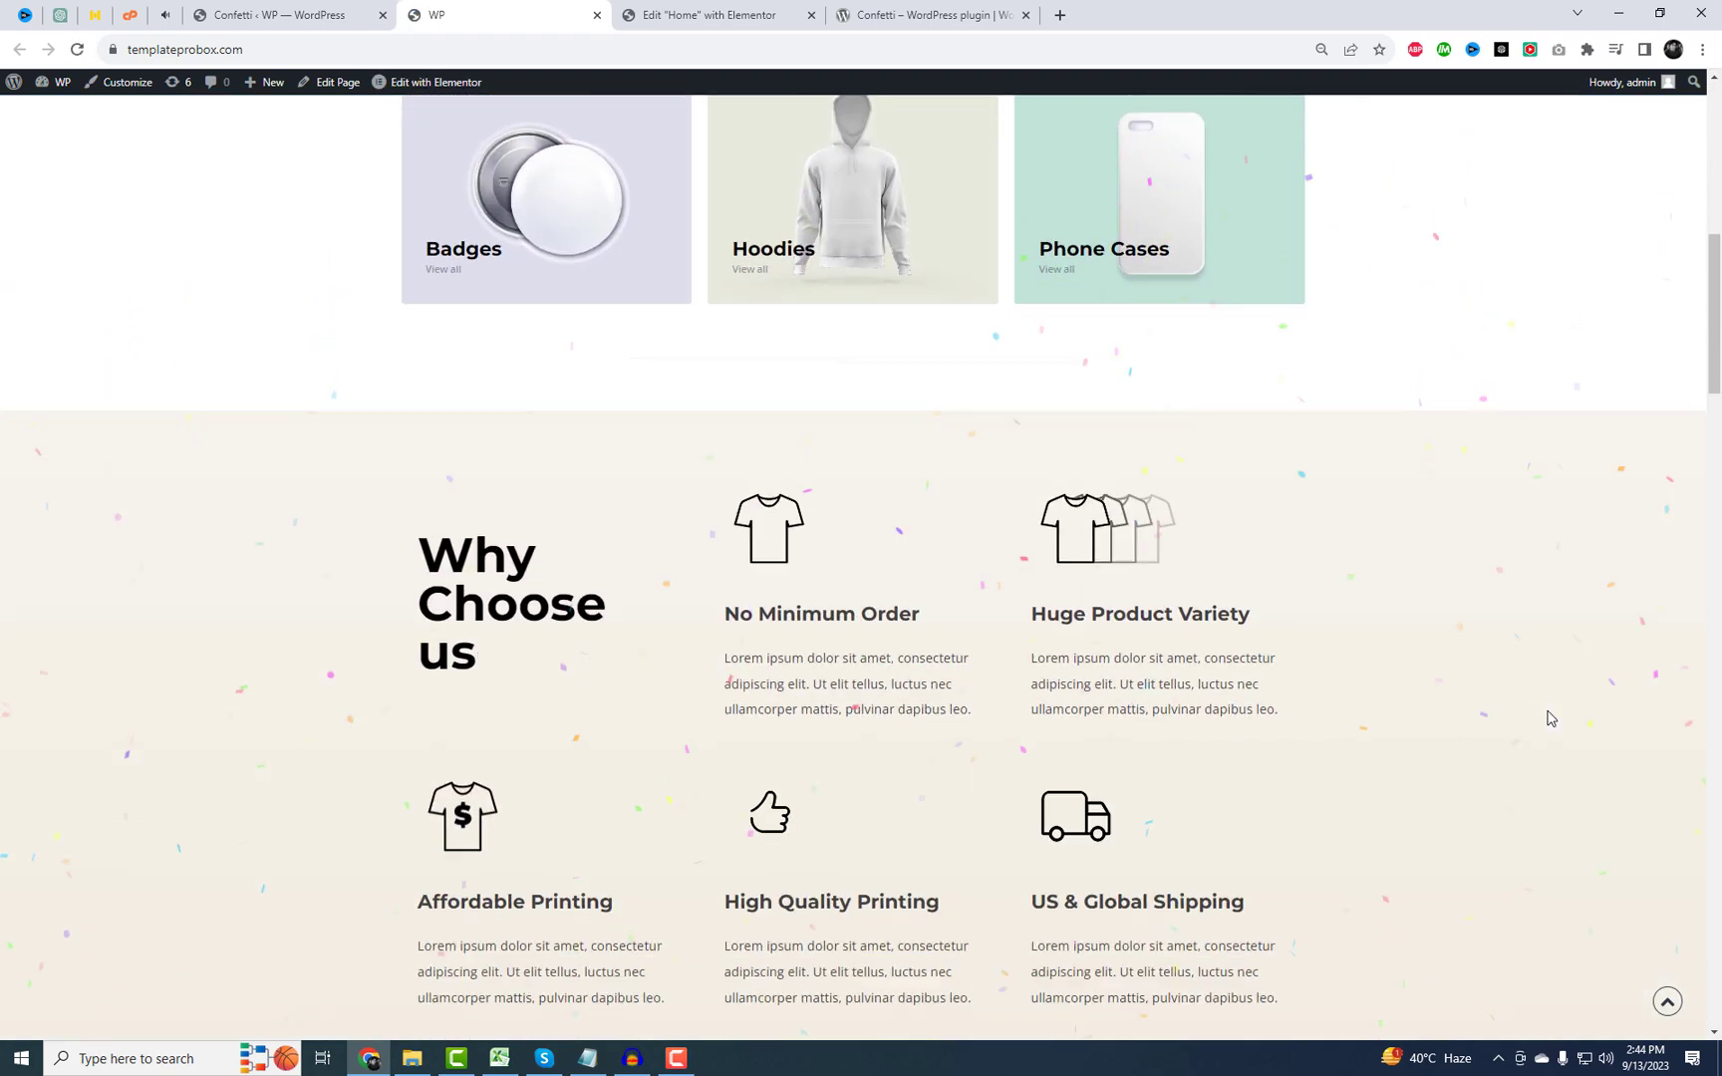
{"action": "scroll", "coordinate": [1548, 719], "scroll_direction": "down", "scroll_amount": 9}
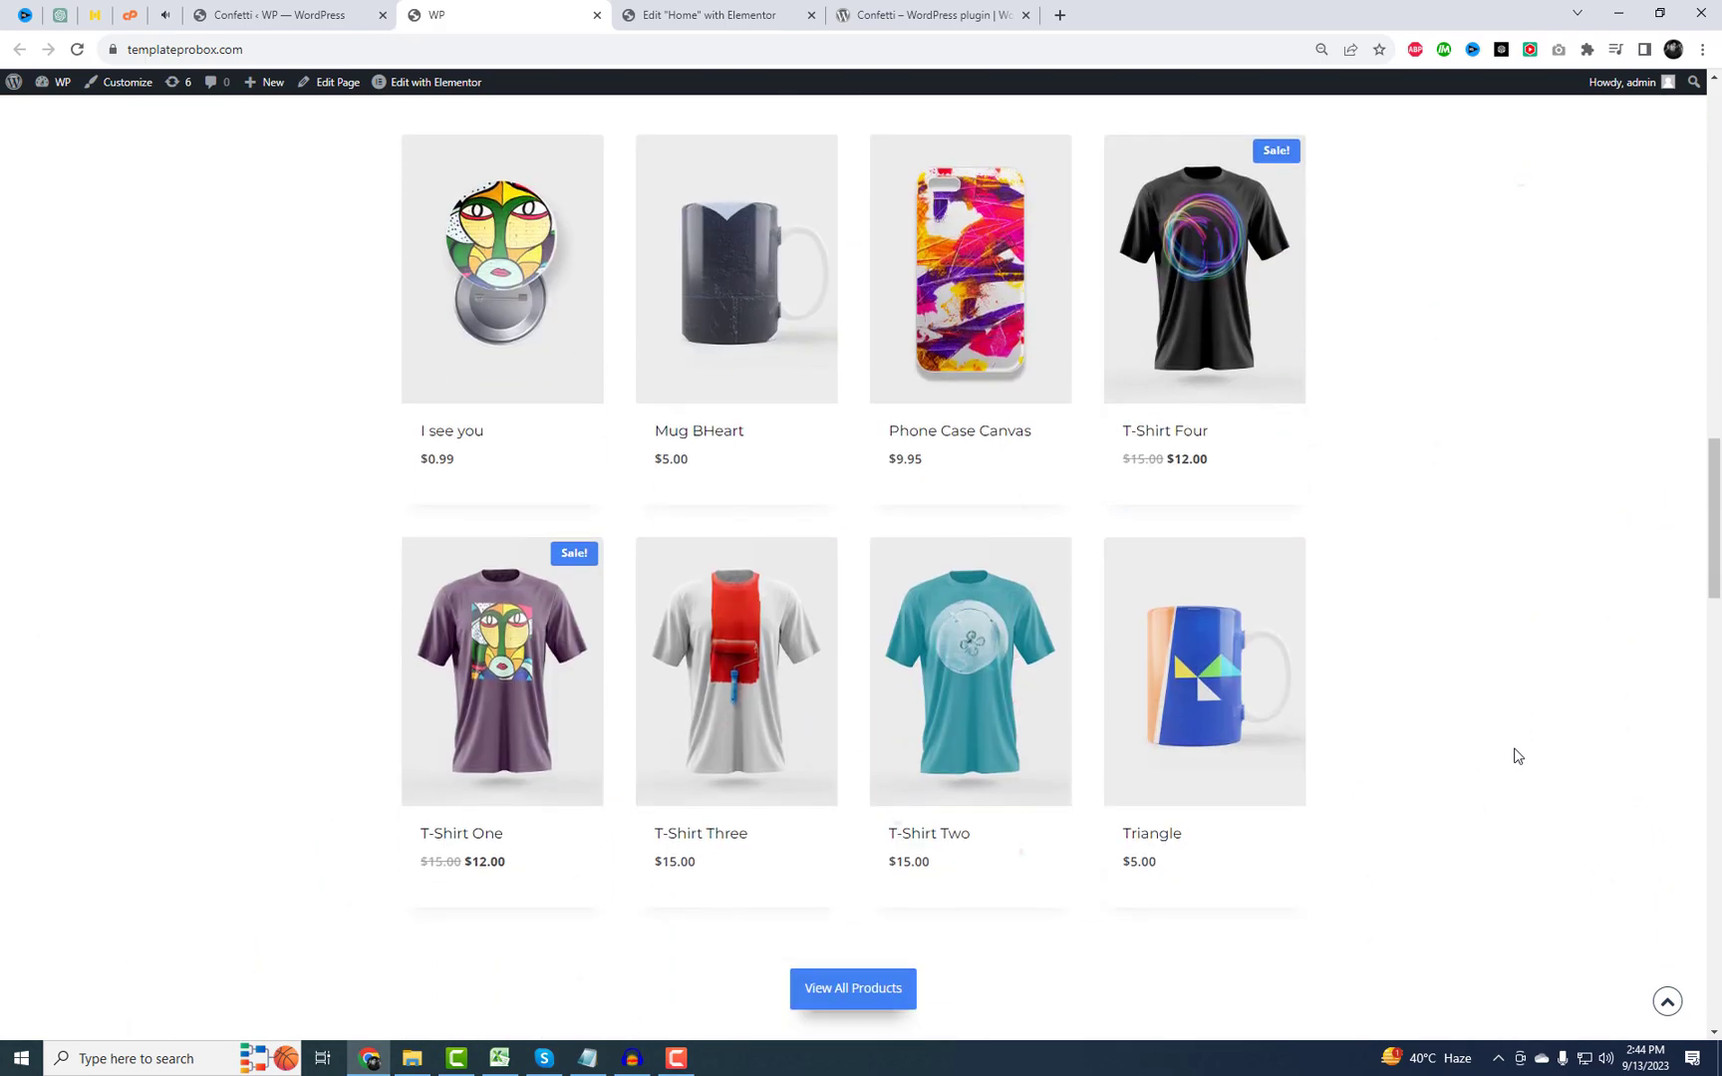
{"action": "right_click", "coordinate": [1455, 344]}
{"action": "left_click", "coordinate": [1492, 411]}
Save Basic Cannon as the Confetti style, reload the homepage, then open the About page
{"action": "left_click", "coordinate": [265, 12]}
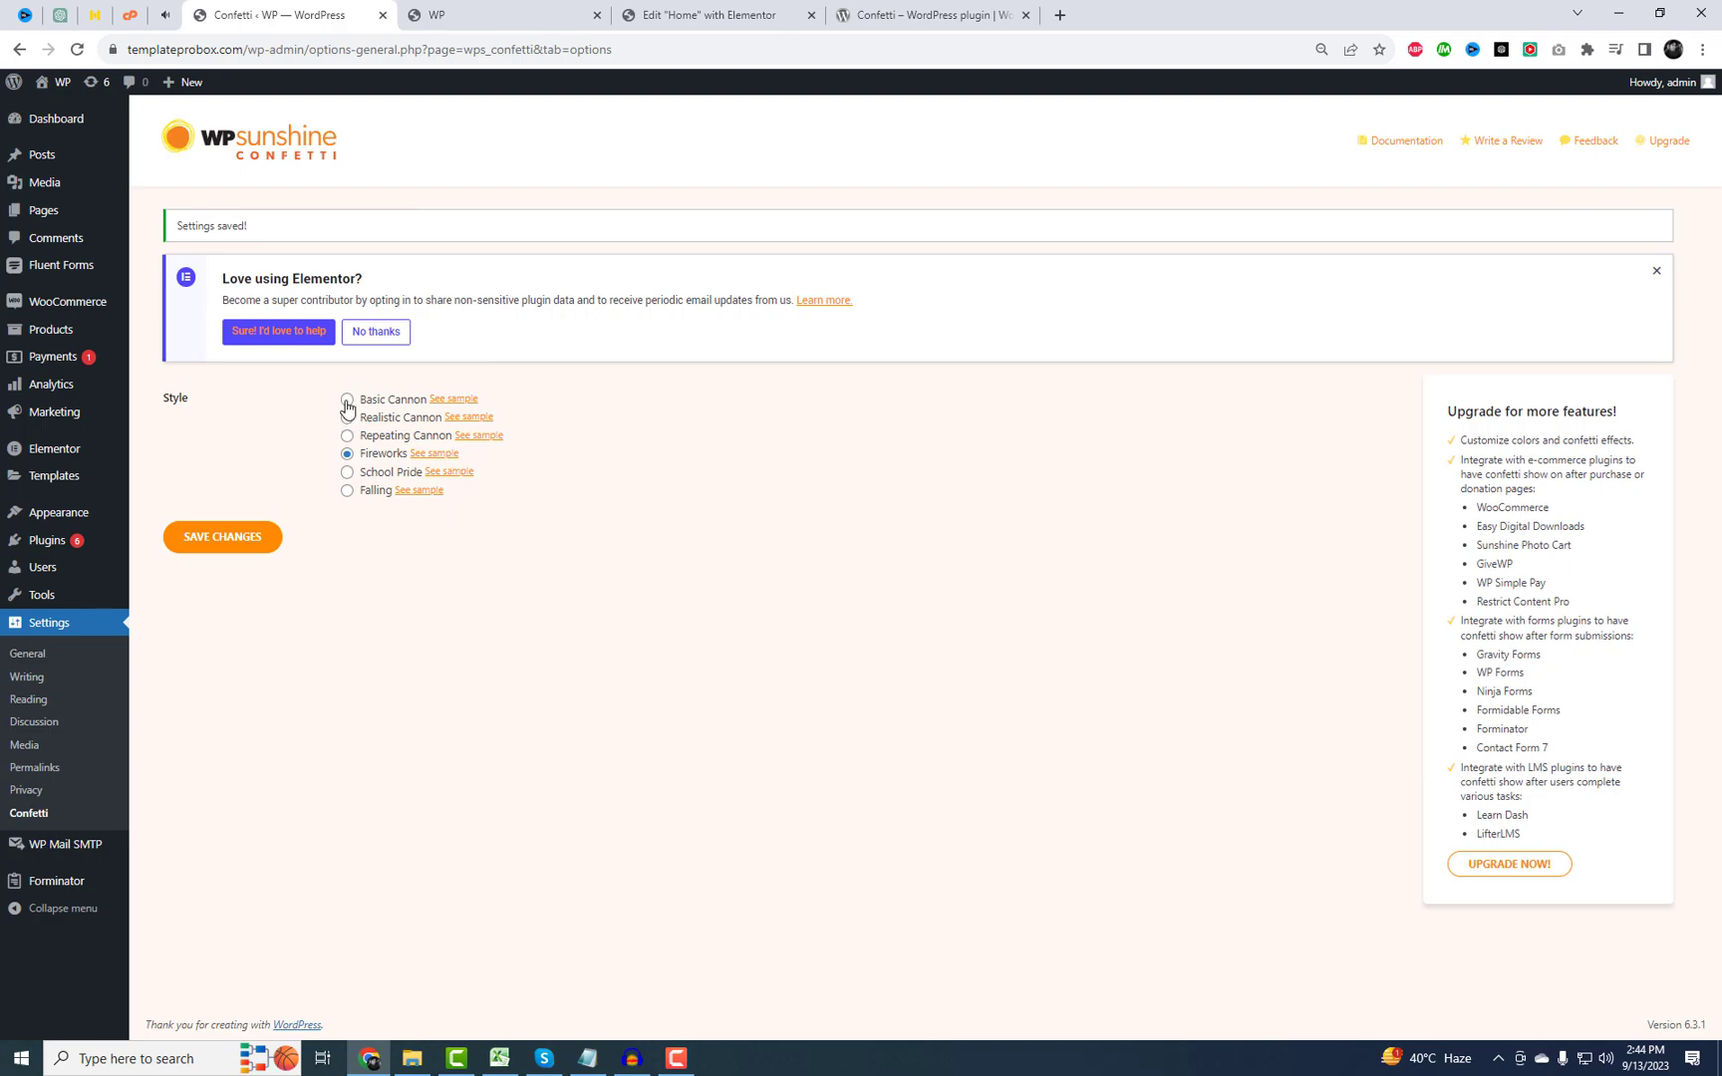
{"action": "left_click", "coordinate": [222, 536]}
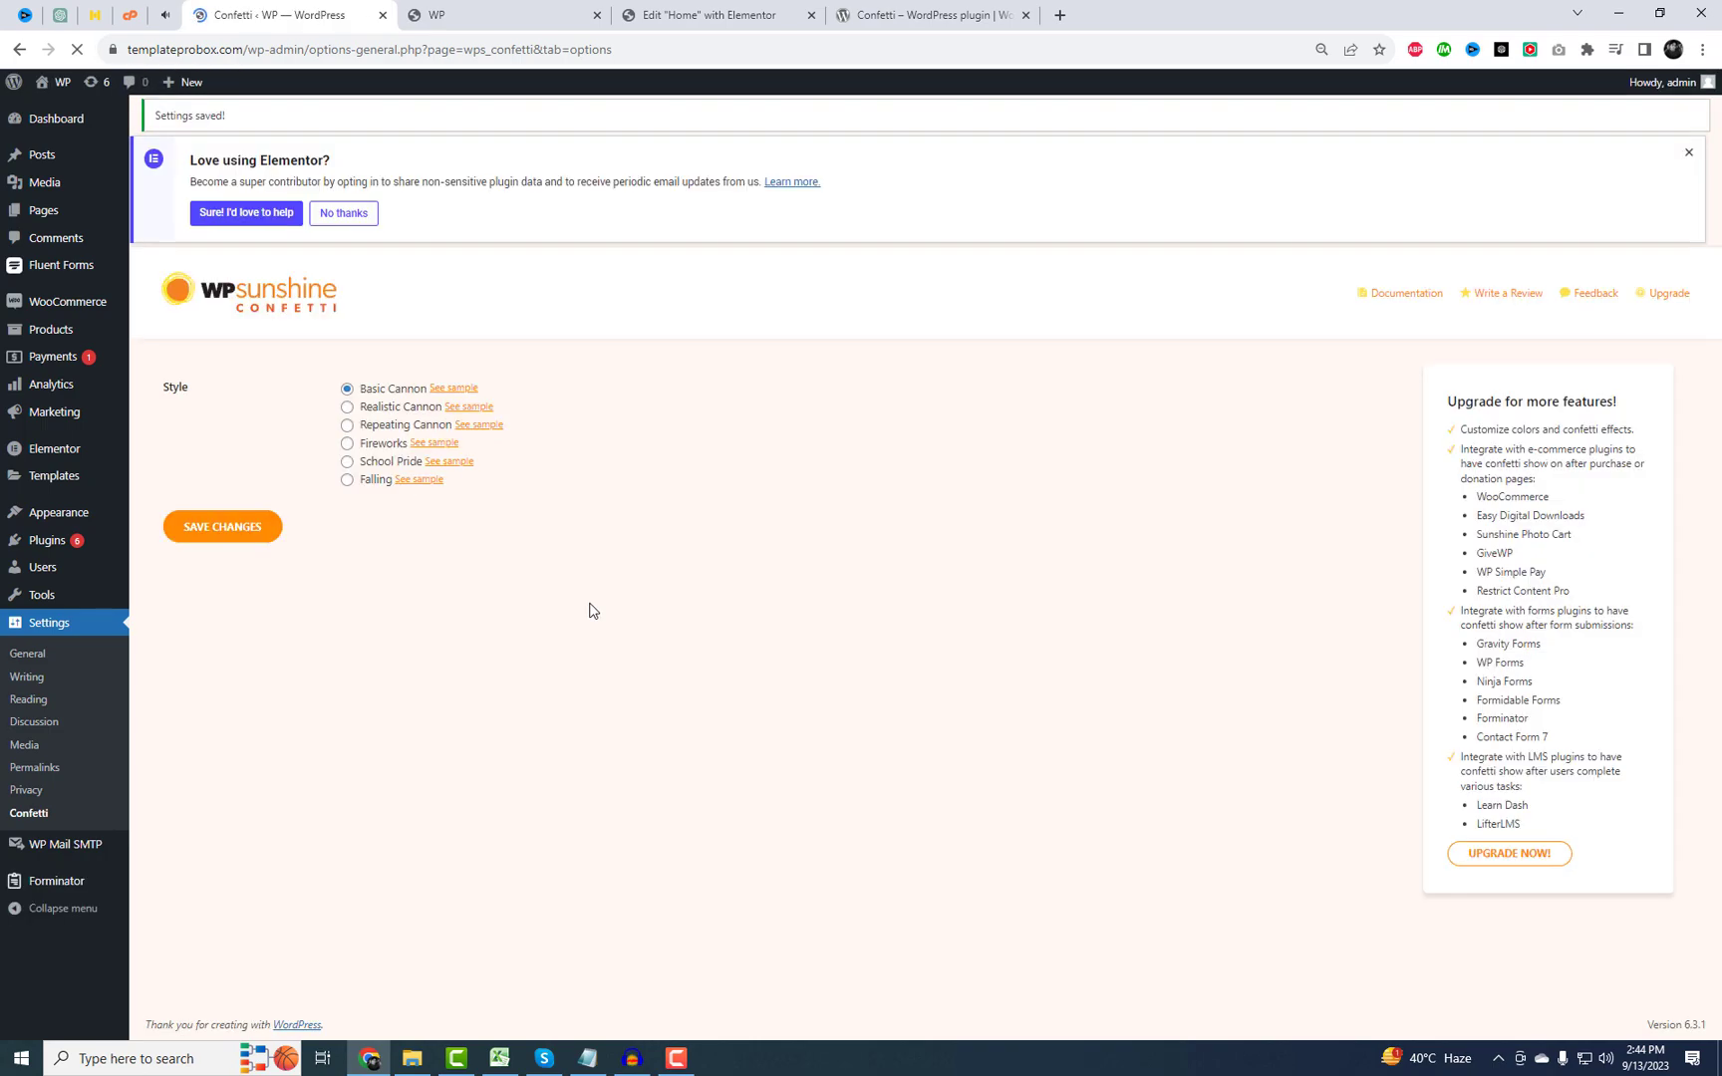
{"action": "left_click", "coordinate": [458, 12]}
{"action": "right_click", "coordinate": [1385, 344]}
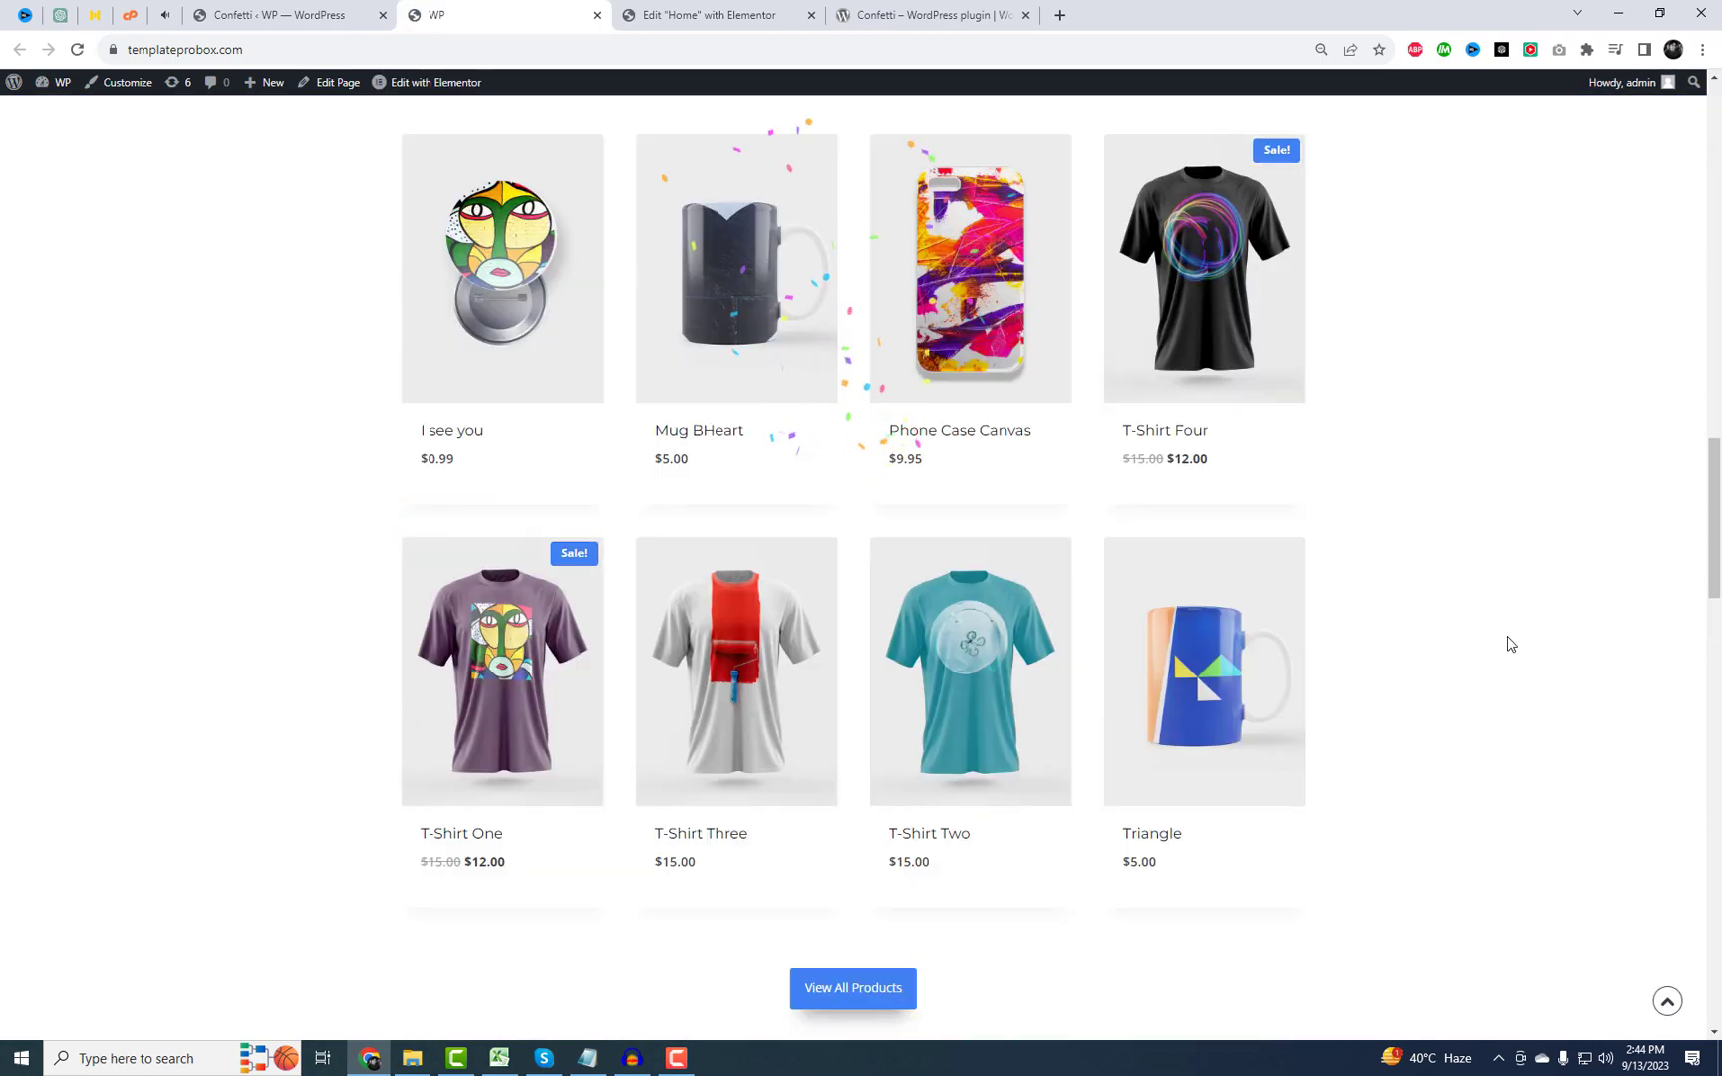
{"action": "scroll", "coordinate": [1472, 631], "scroll_direction": "up", "scroll_amount": 20}
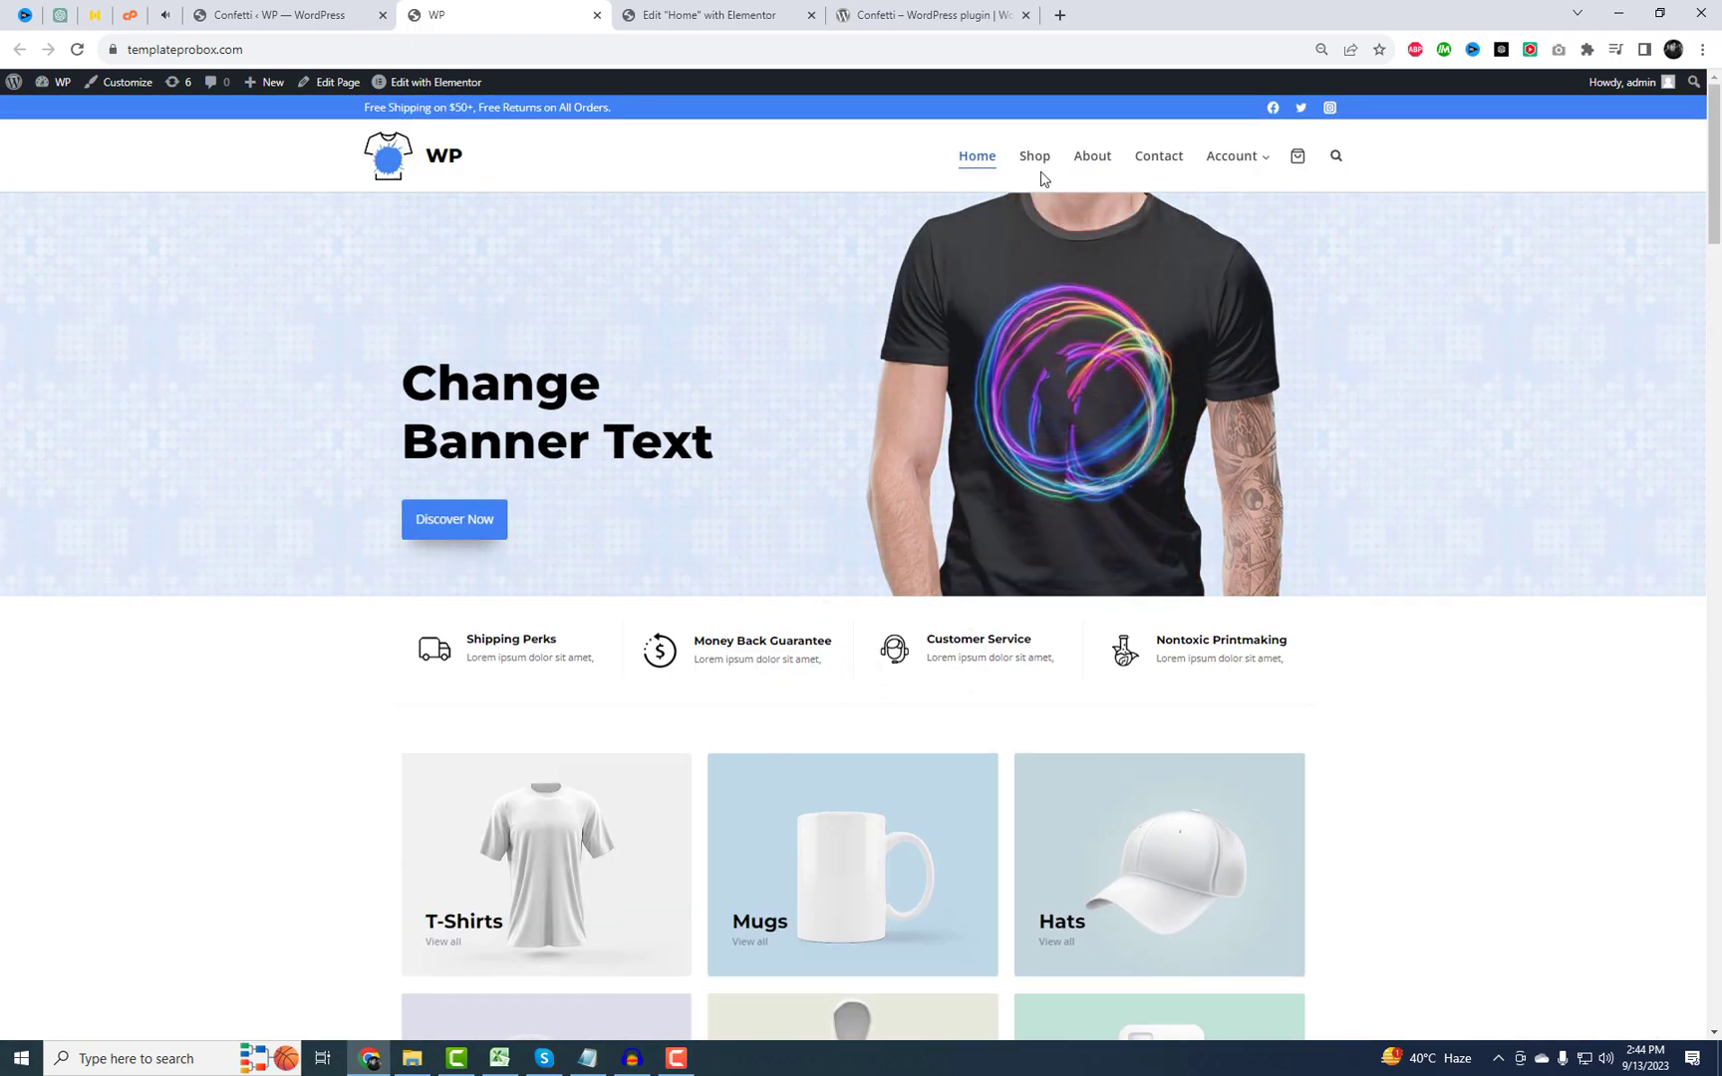
{"action": "left_click", "coordinate": [1108, 160]}
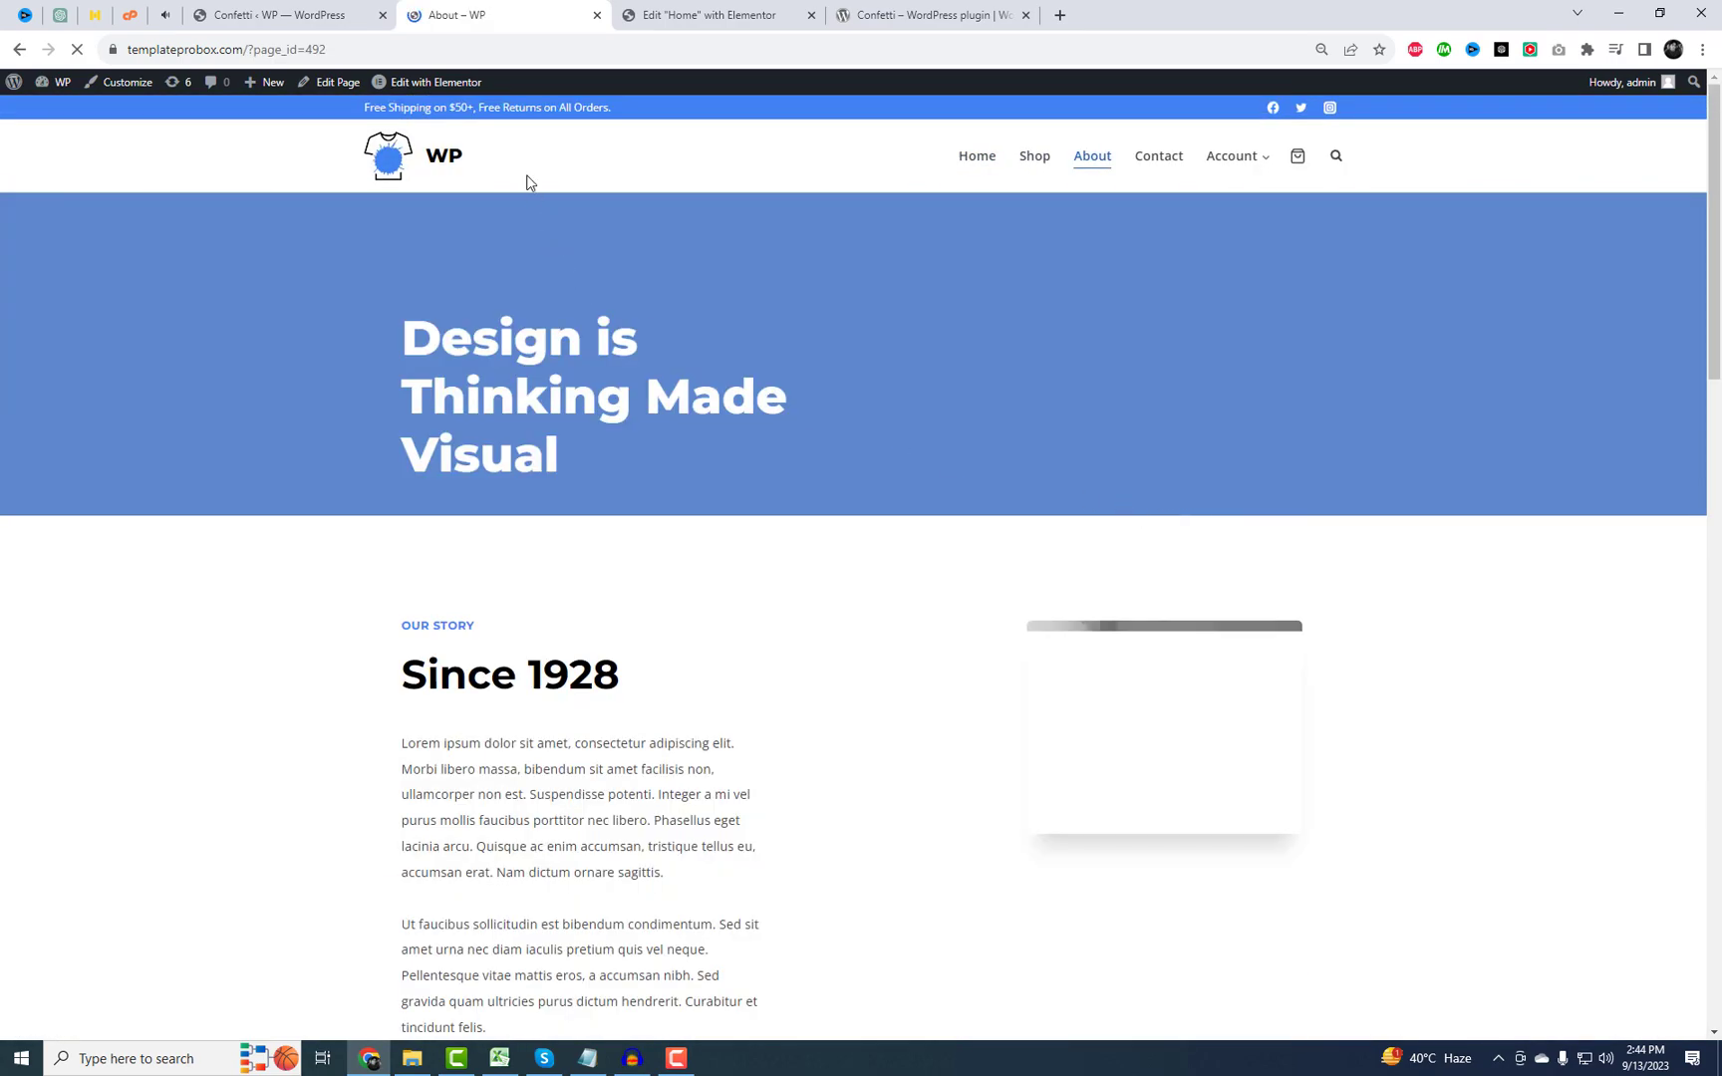
In Elementor, add a Shortcode widget with [confetti] to the About page's 'Design is Thinking Made Visual' hero
{"action": "mouse_move", "coordinate": [419, 89]}
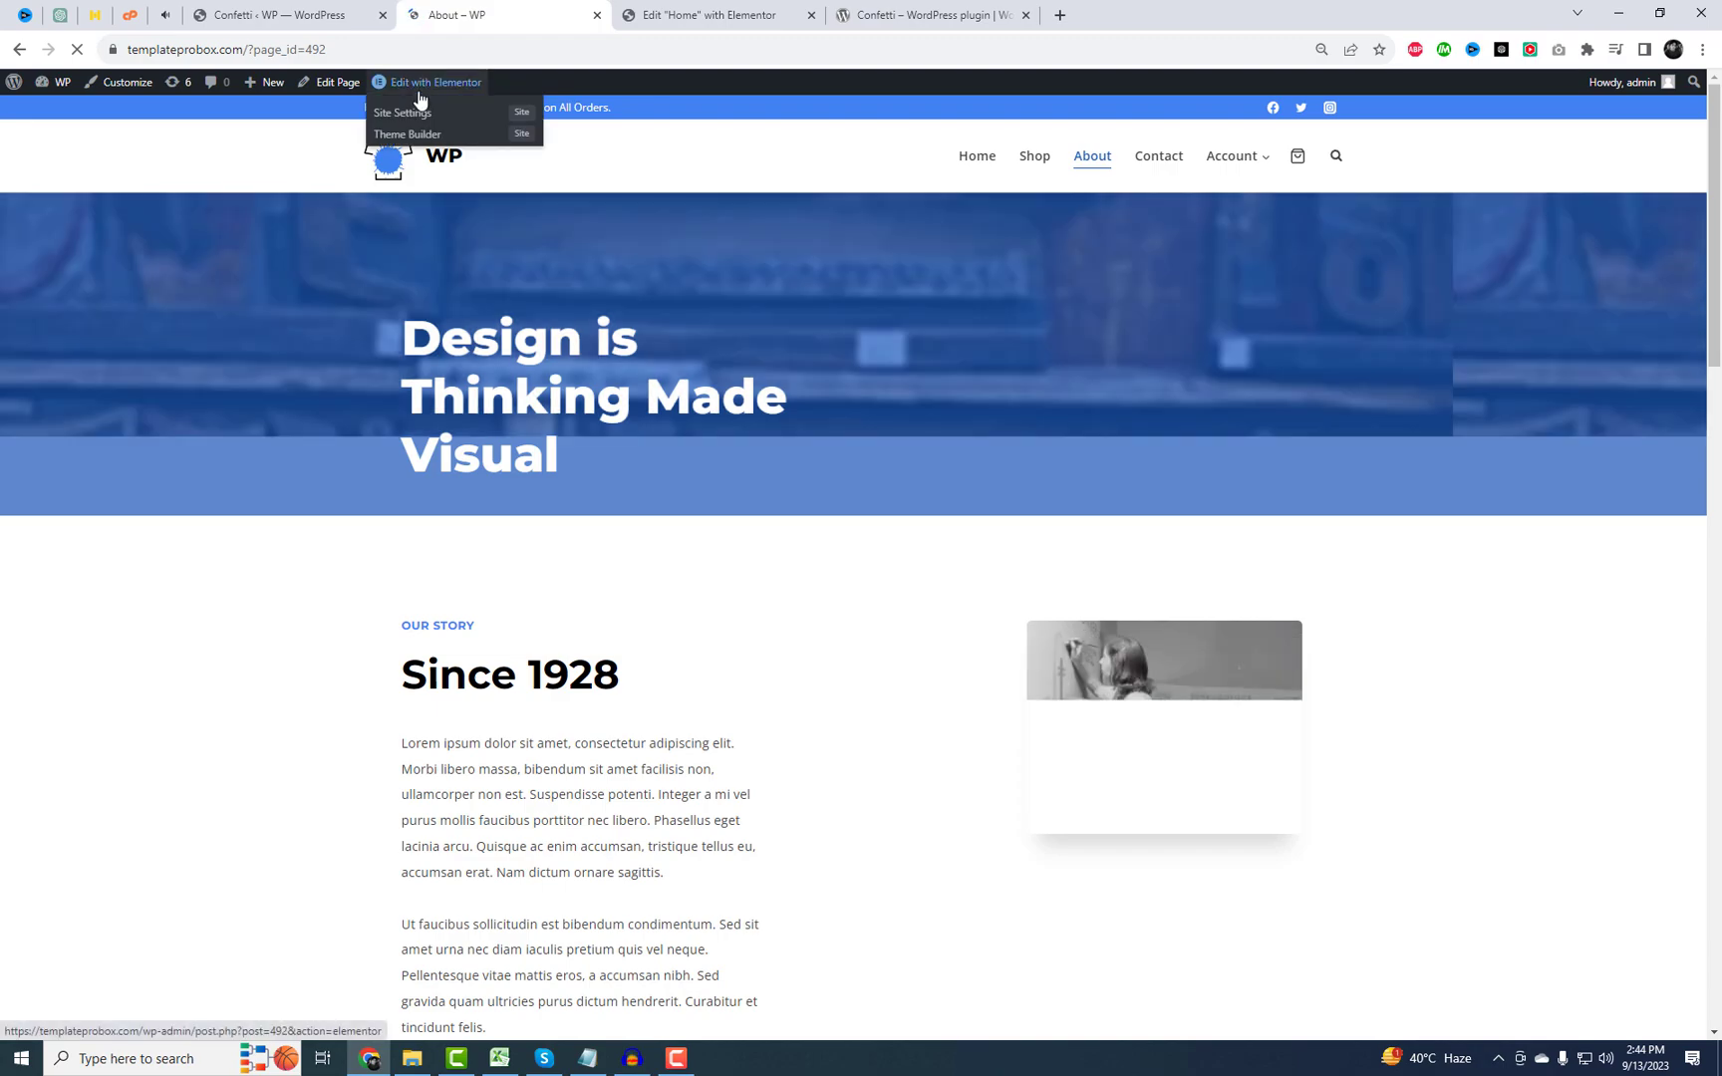
{"action": "right_click", "coordinate": [417, 90]}
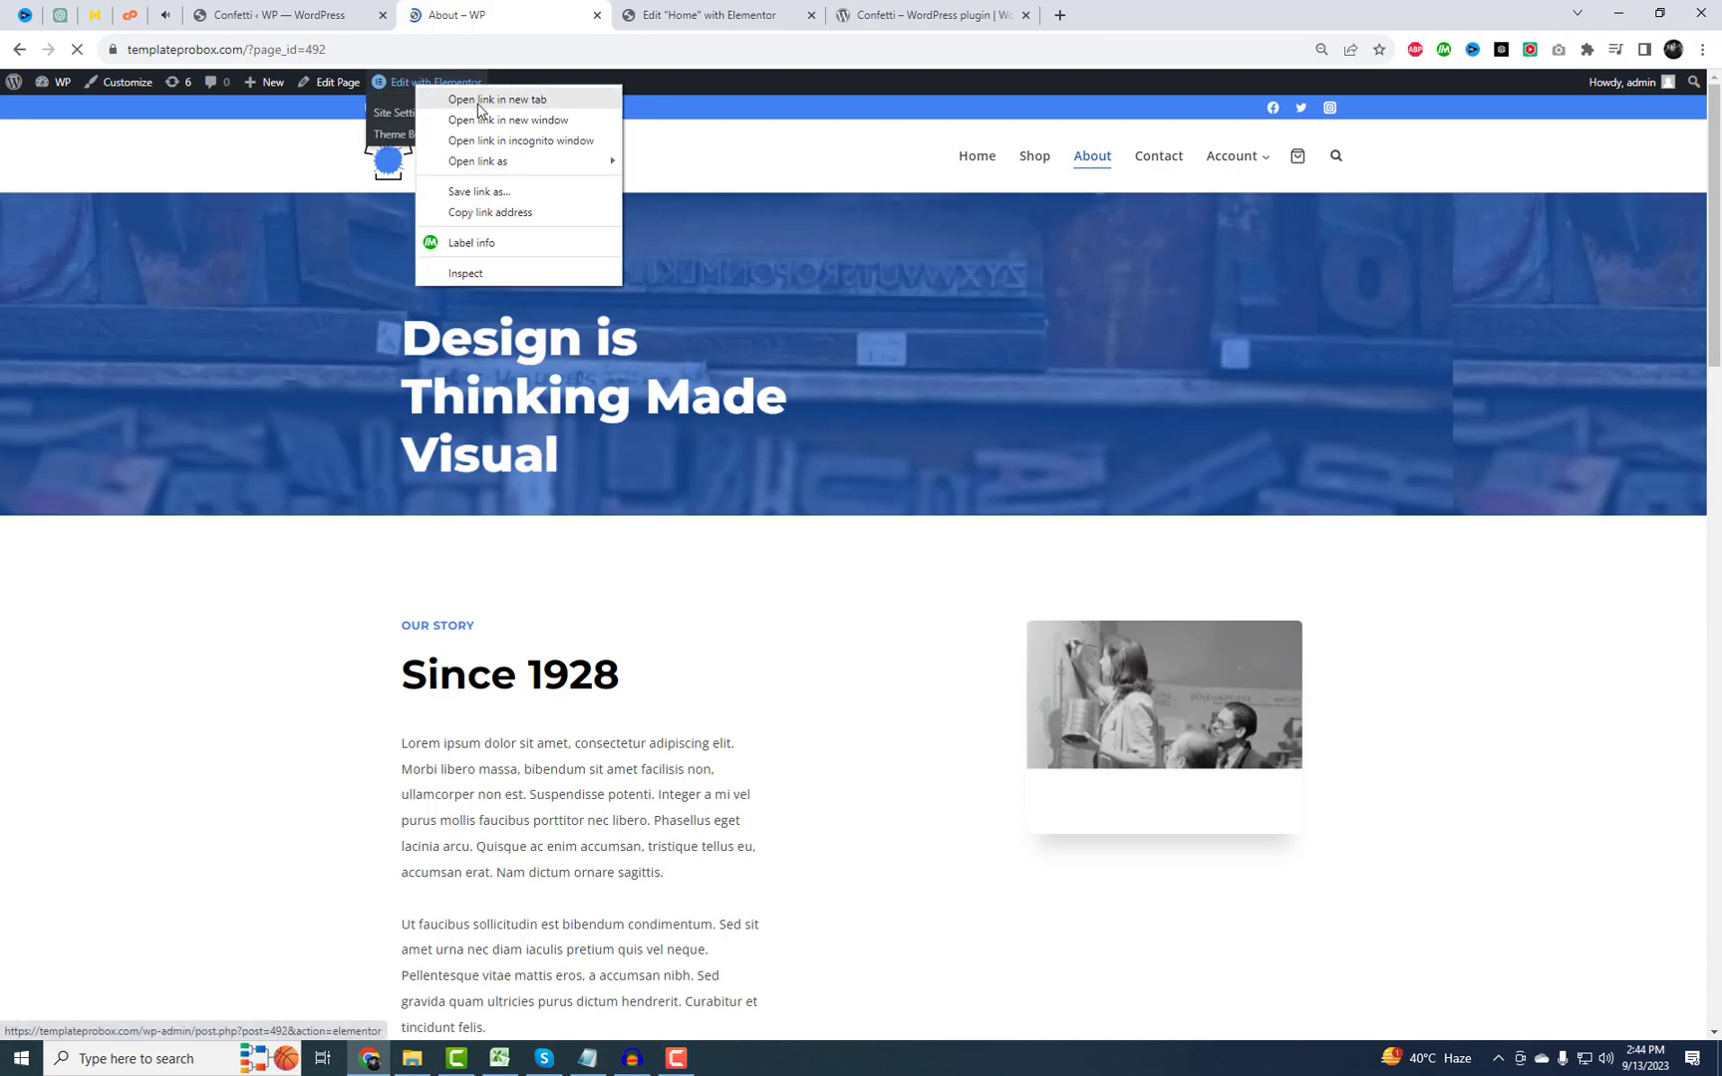
{"action": "left_click", "coordinate": [477, 102]}
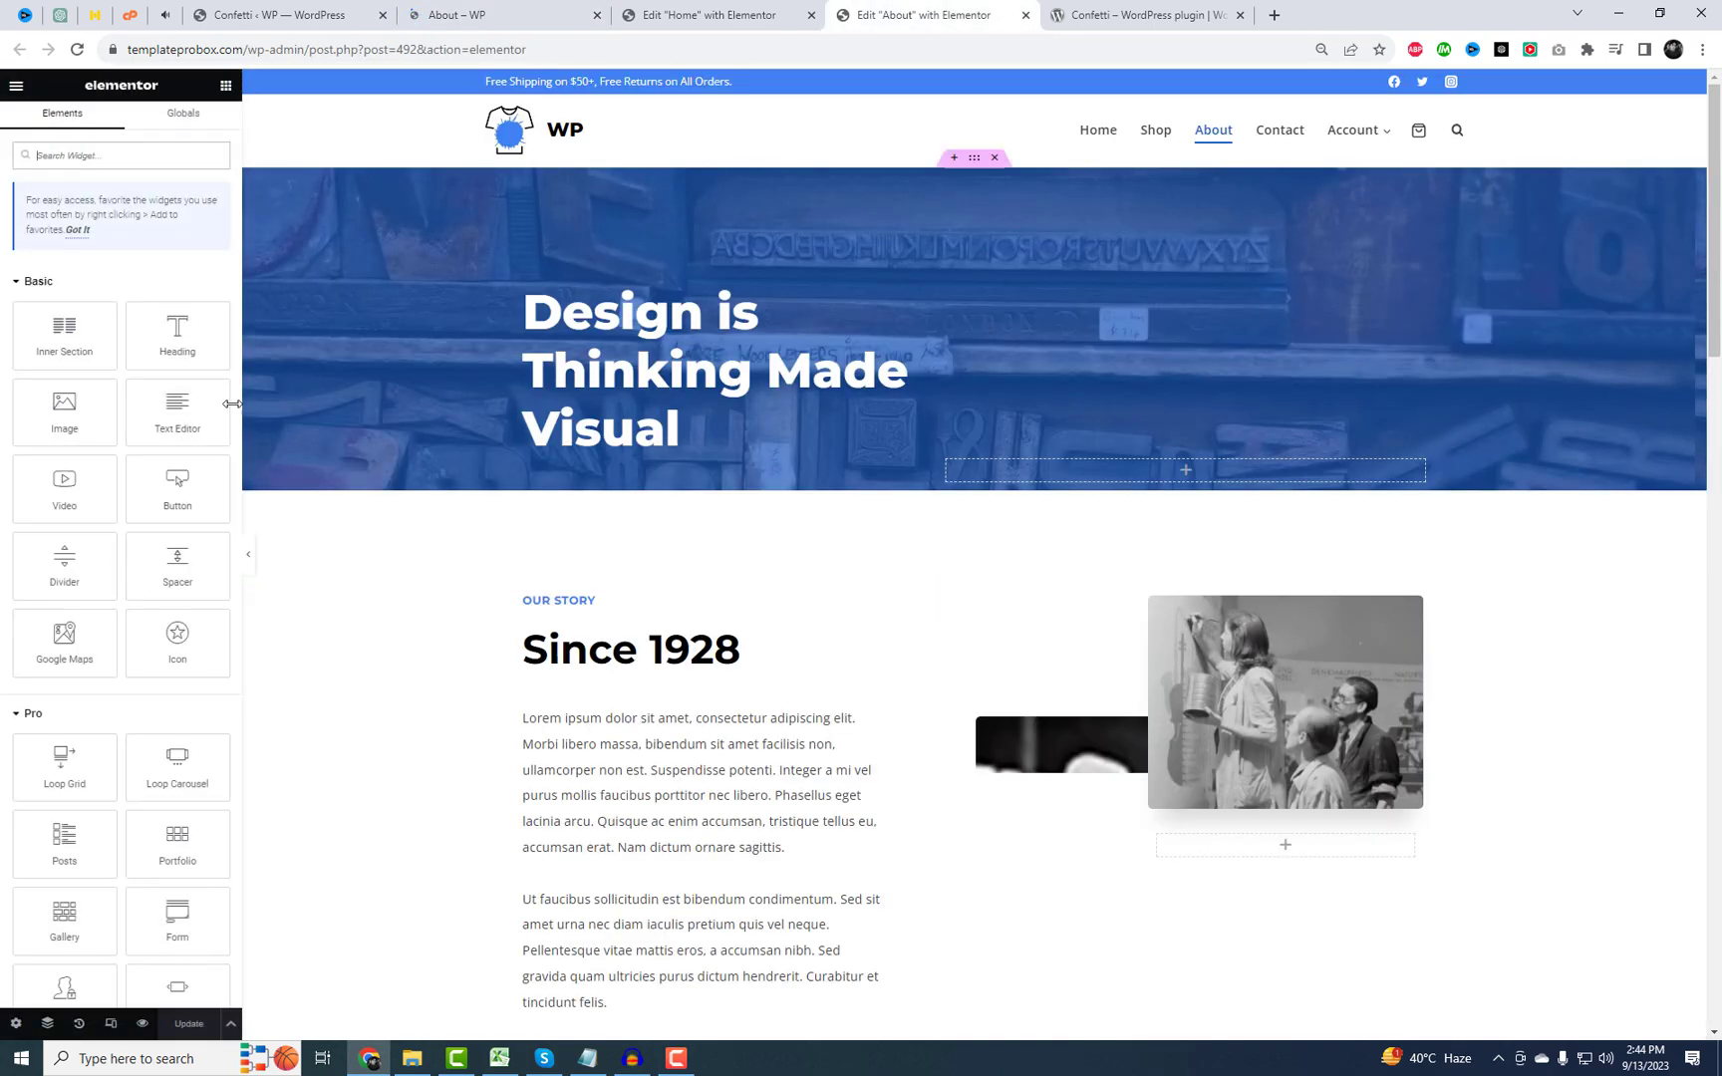
{"action": "type", "text": "shor"}
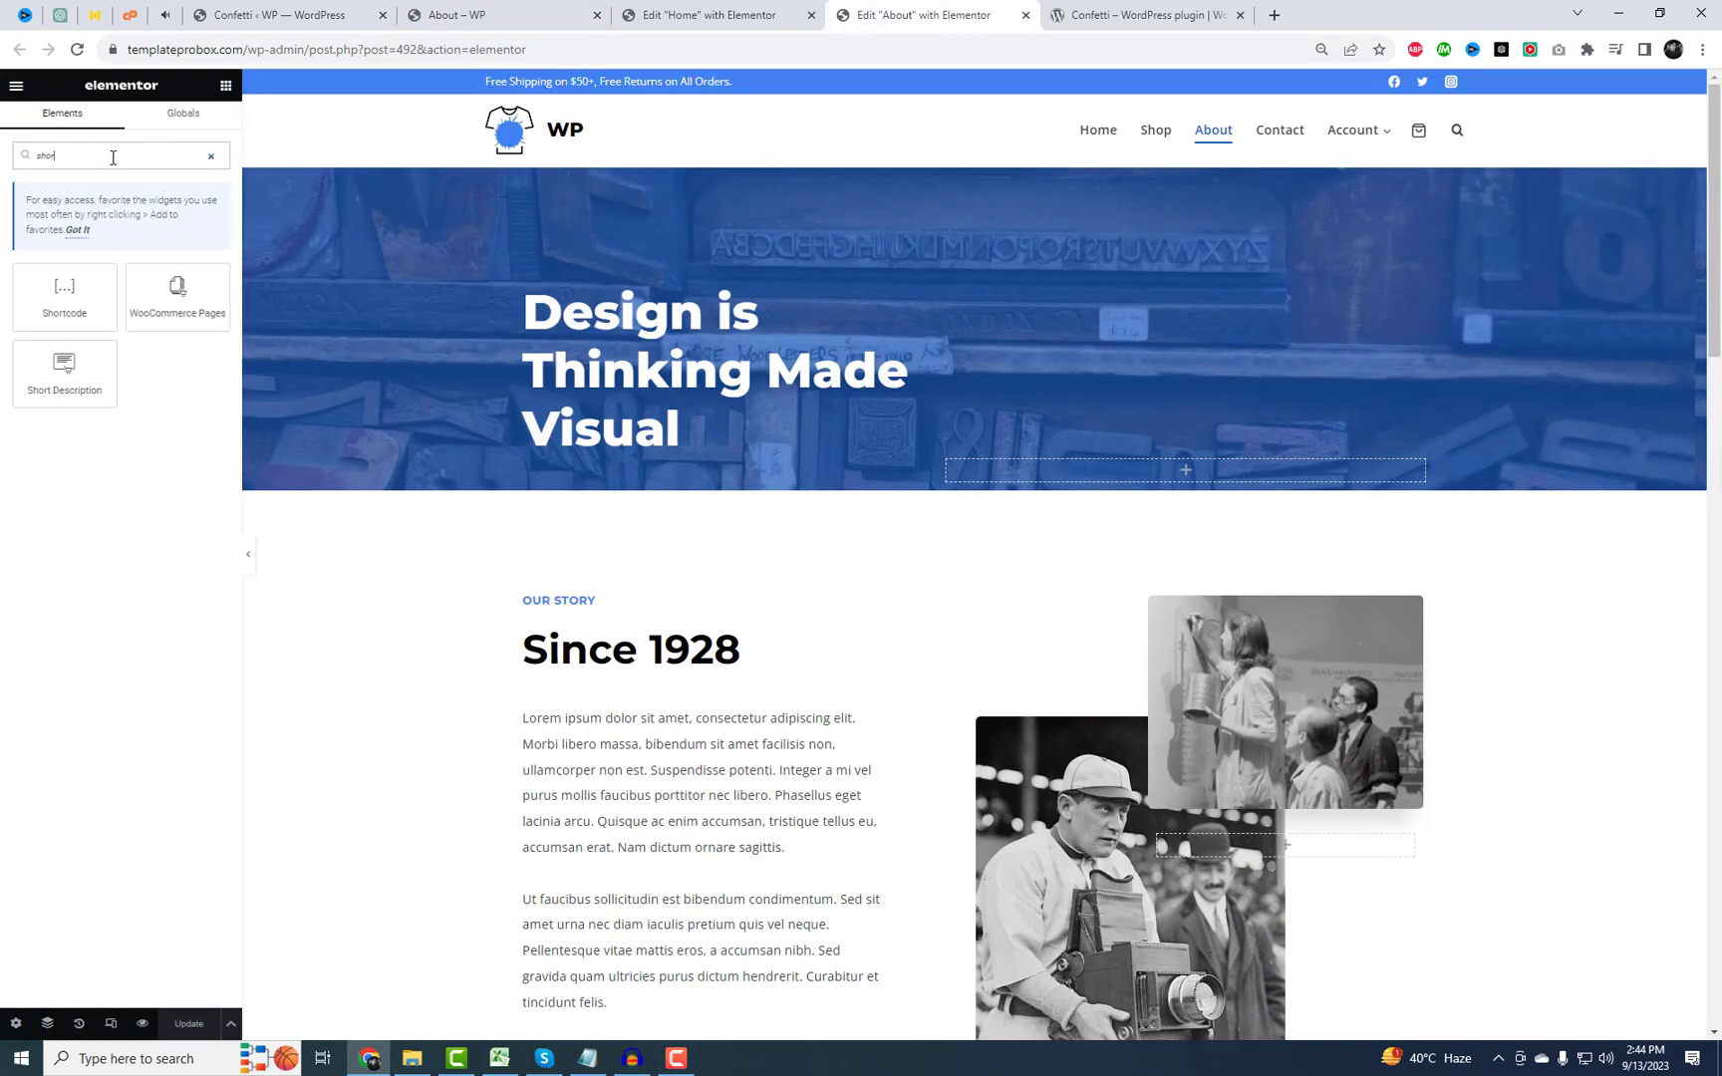
{"action": "left_click_drag", "start_coordinate": [66, 297], "coordinate": [983, 472]}
{"action": "left_click", "coordinate": [137, 301]}
{"action": "type", "text": "[confetti]"}
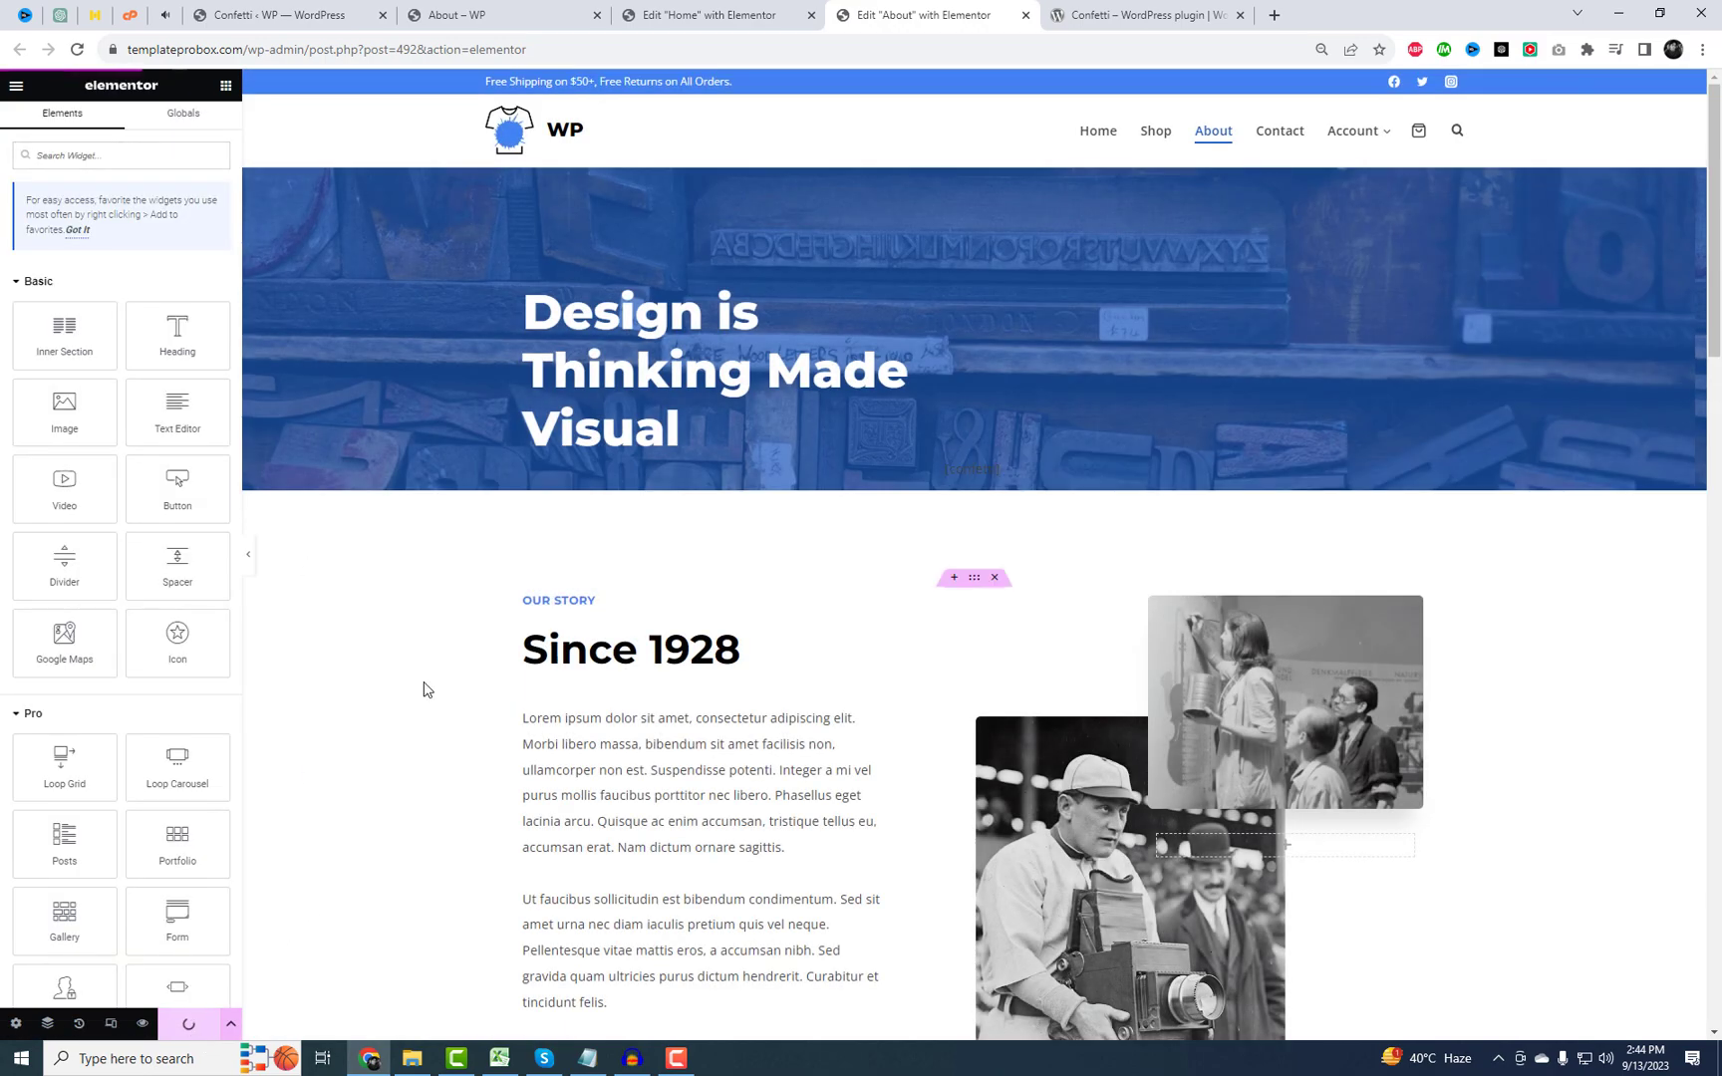
Save Repeating Cannon as the Confetti style and reload the About page twice to preview bursts
{"action": "left_click", "coordinate": [313, 12]}
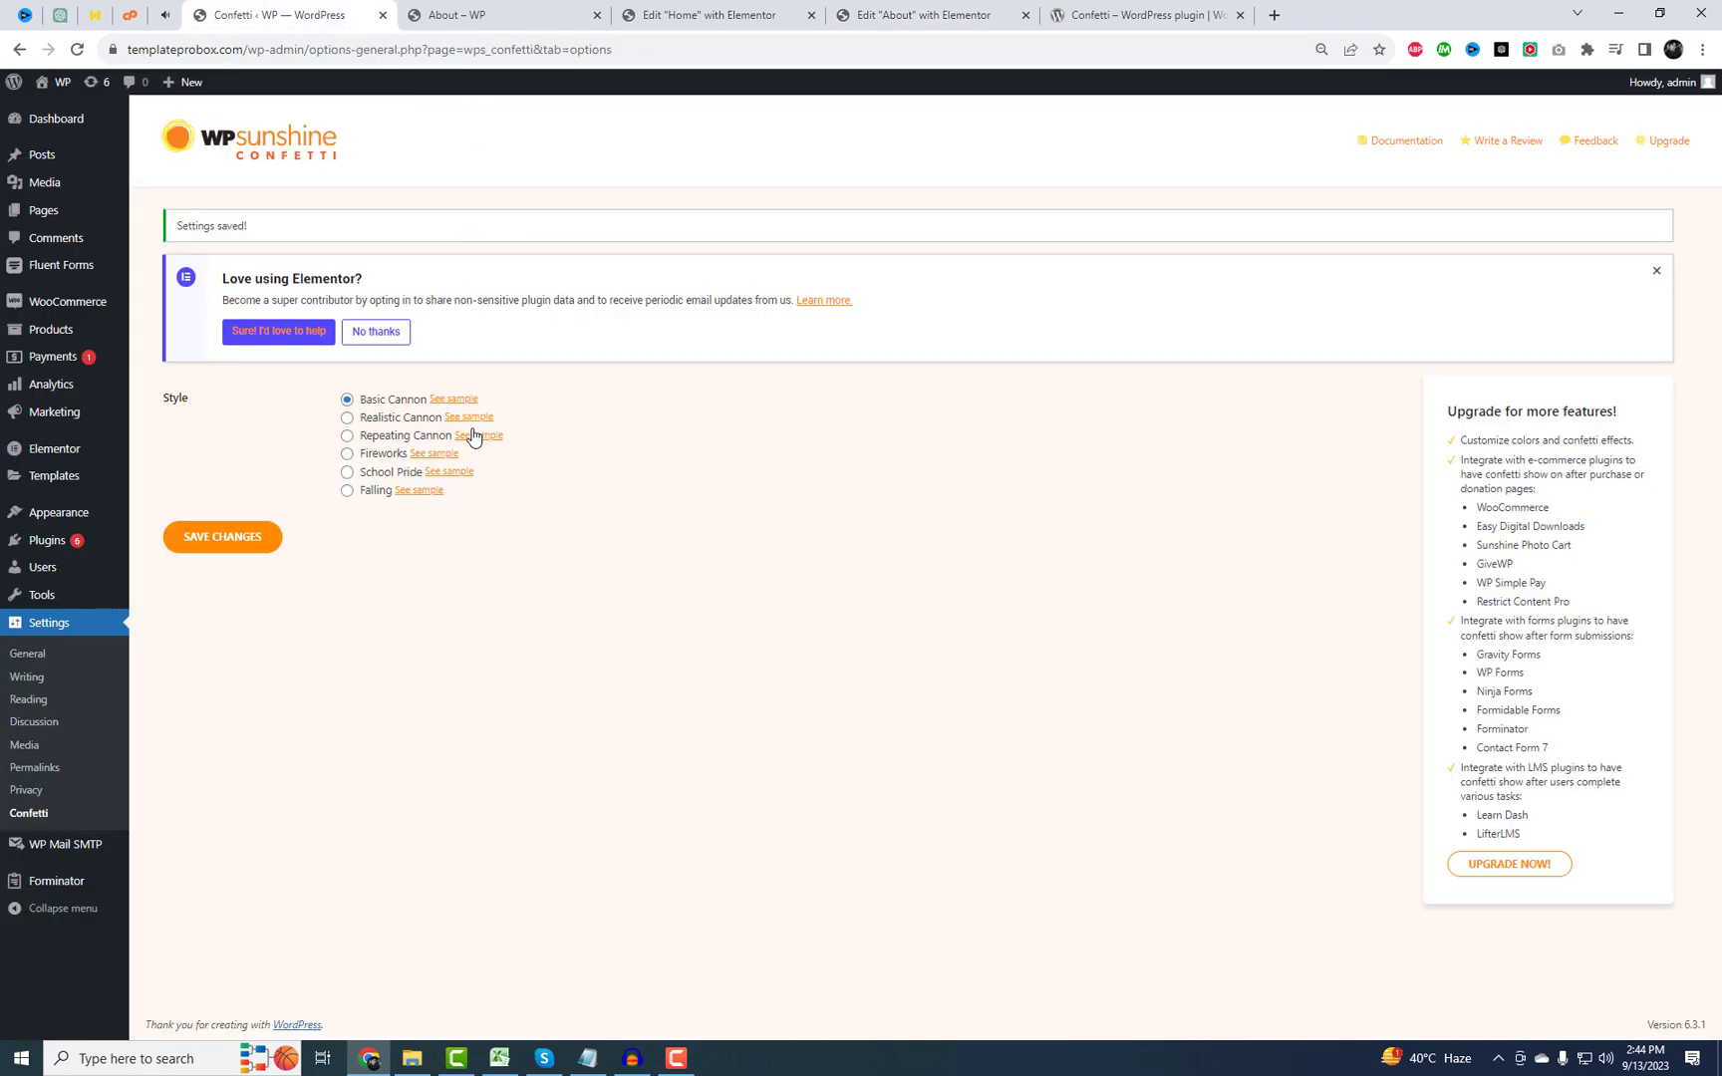
{"action": "left_click", "coordinate": [251, 554]}
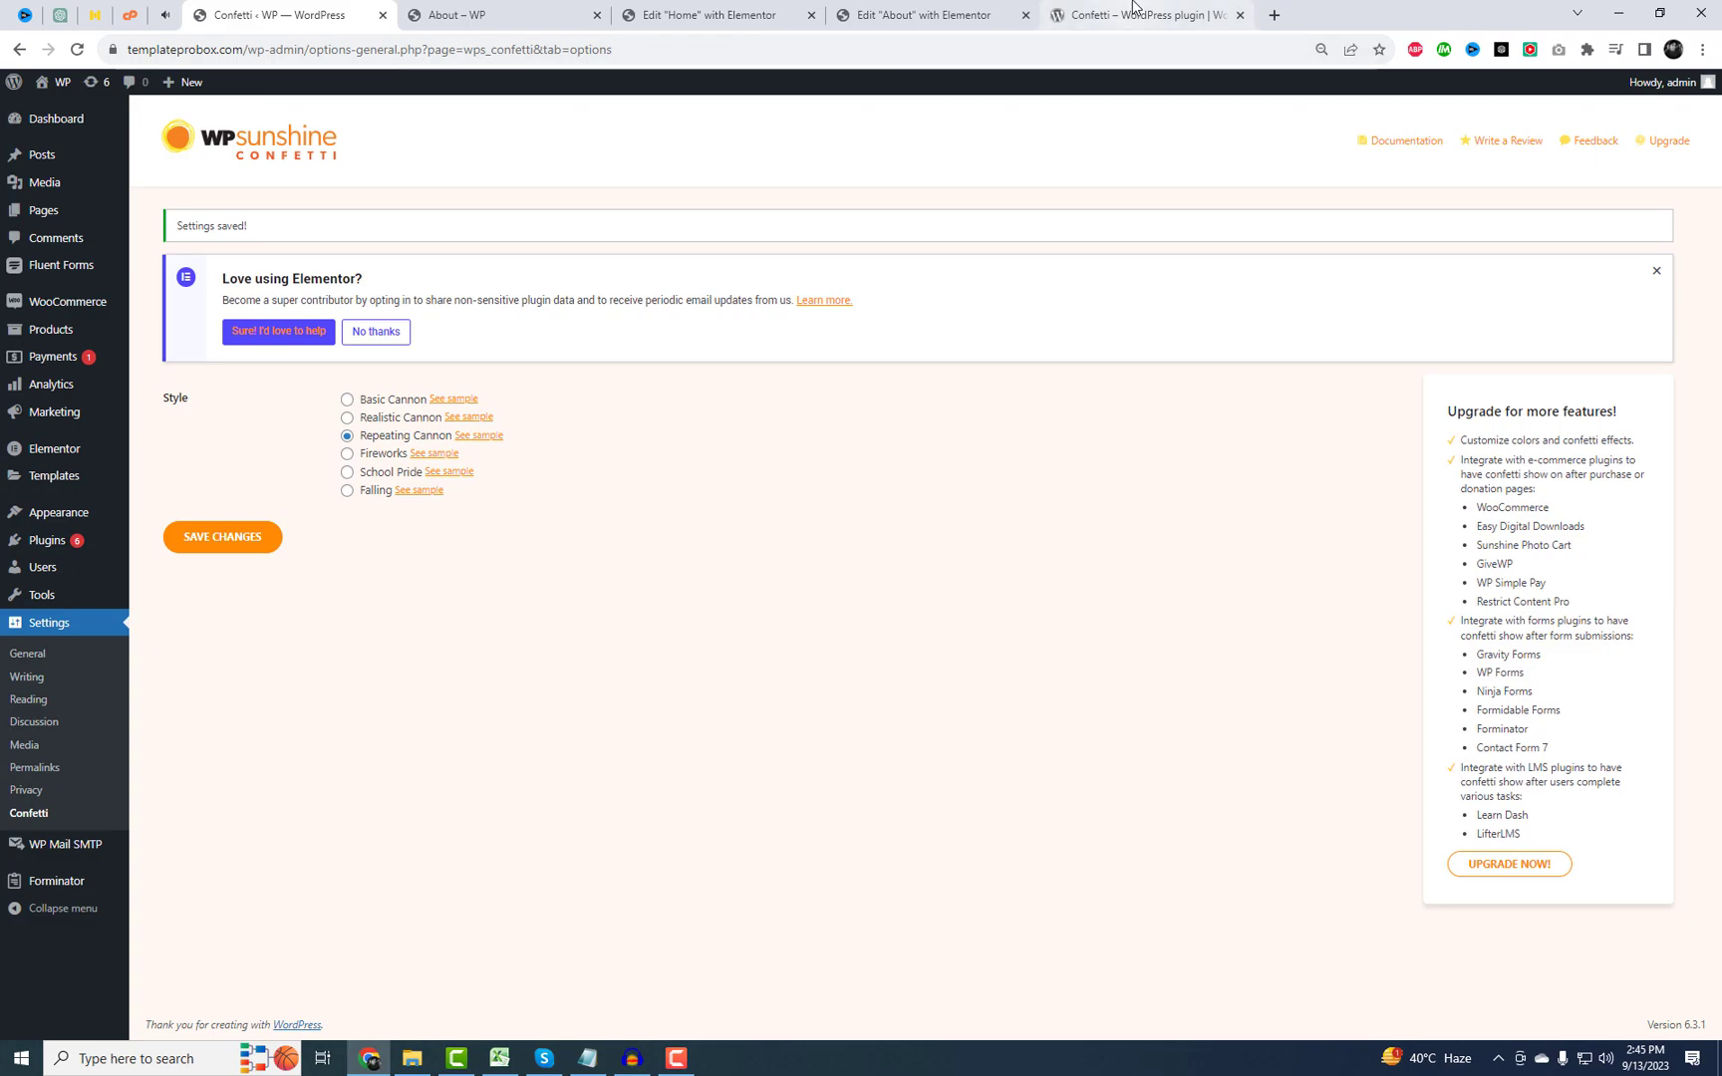
{"action": "left_click", "coordinate": [498, 15]}
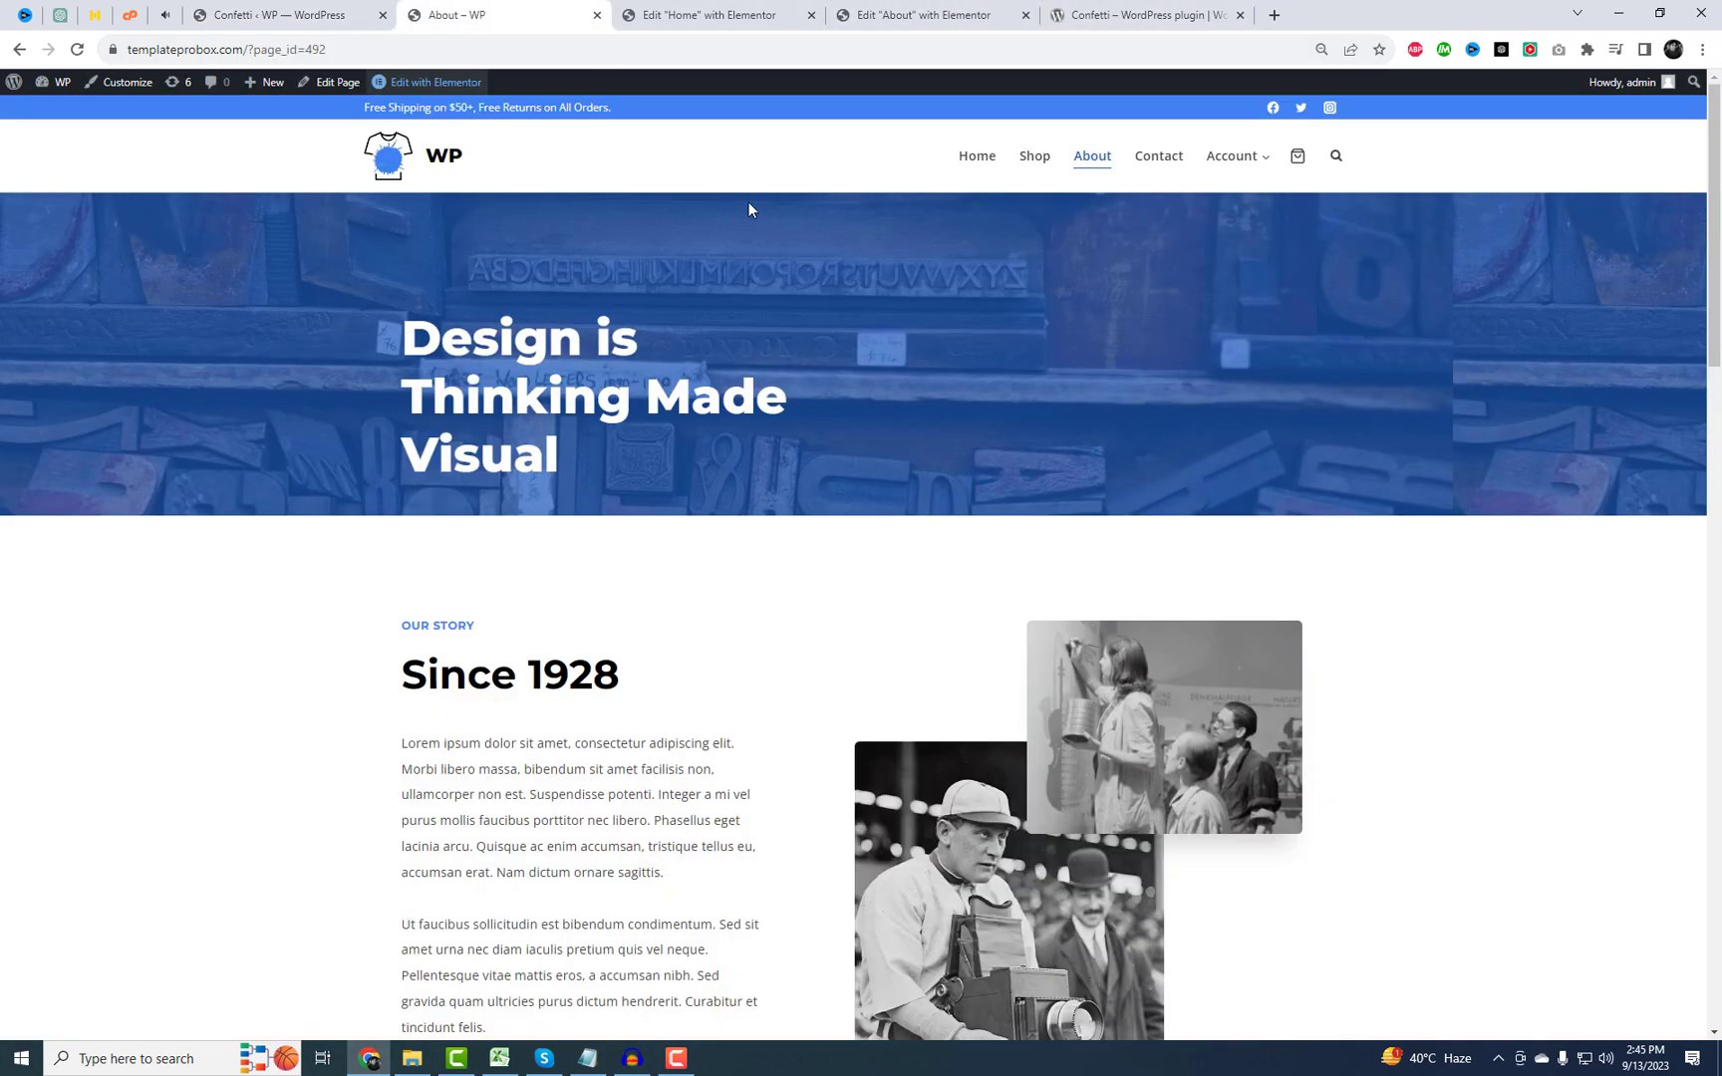
{"action": "right_click", "coordinate": [763, 167]}
{"action": "left_click", "coordinate": [830, 221]}
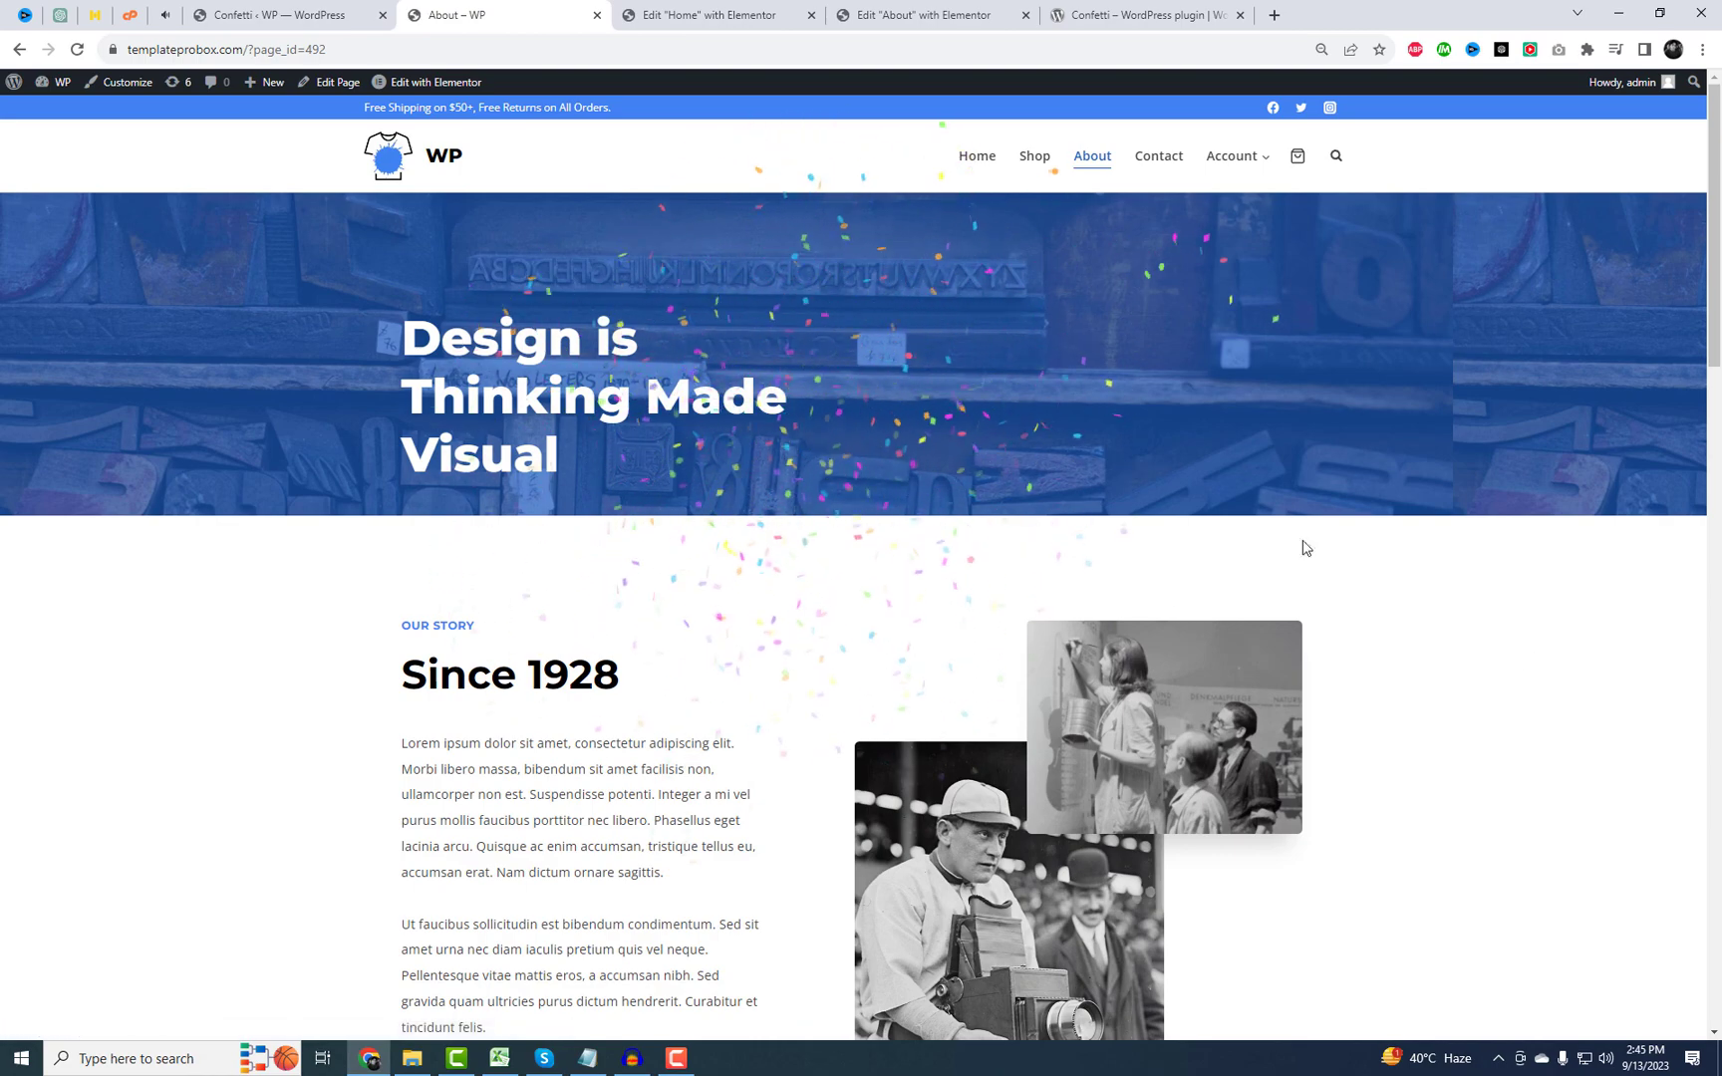
{"action": "right_click", "coordinate": [807, 177]}
{"action": "left_click", "coordinate": [865, 226]}
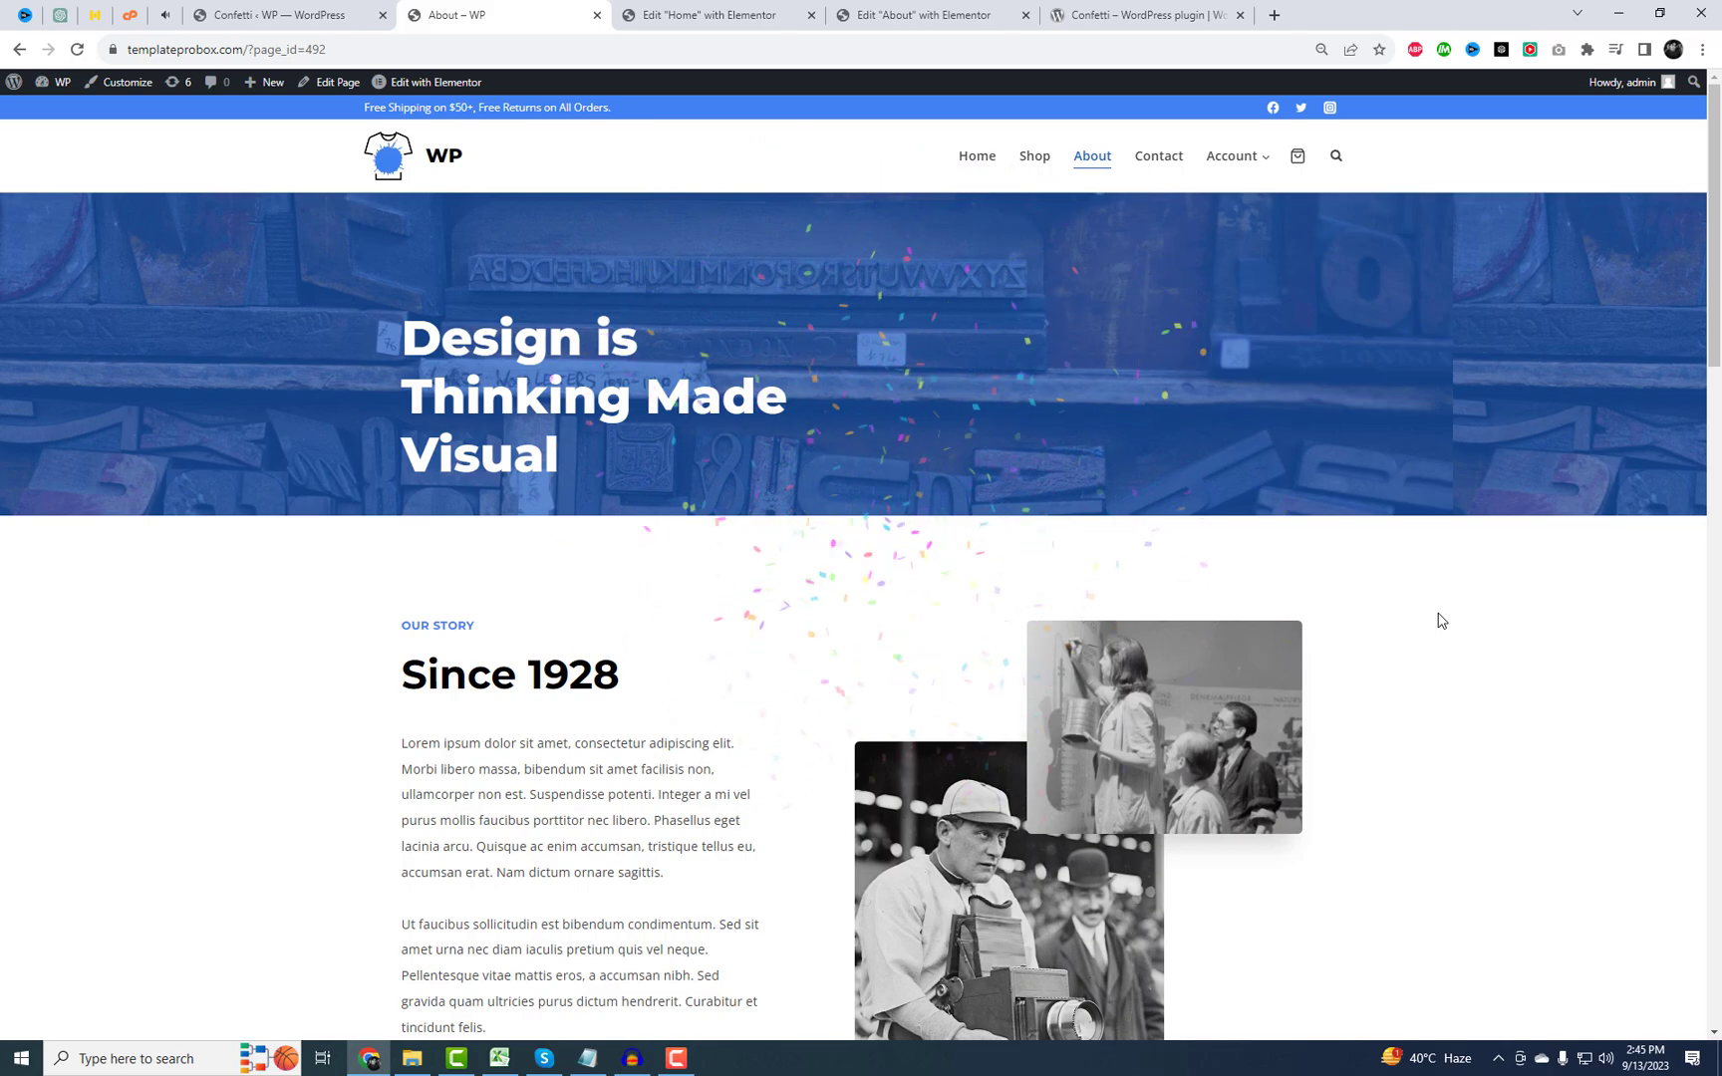
{"action": "left_click", "coordinate": [276, 8]}
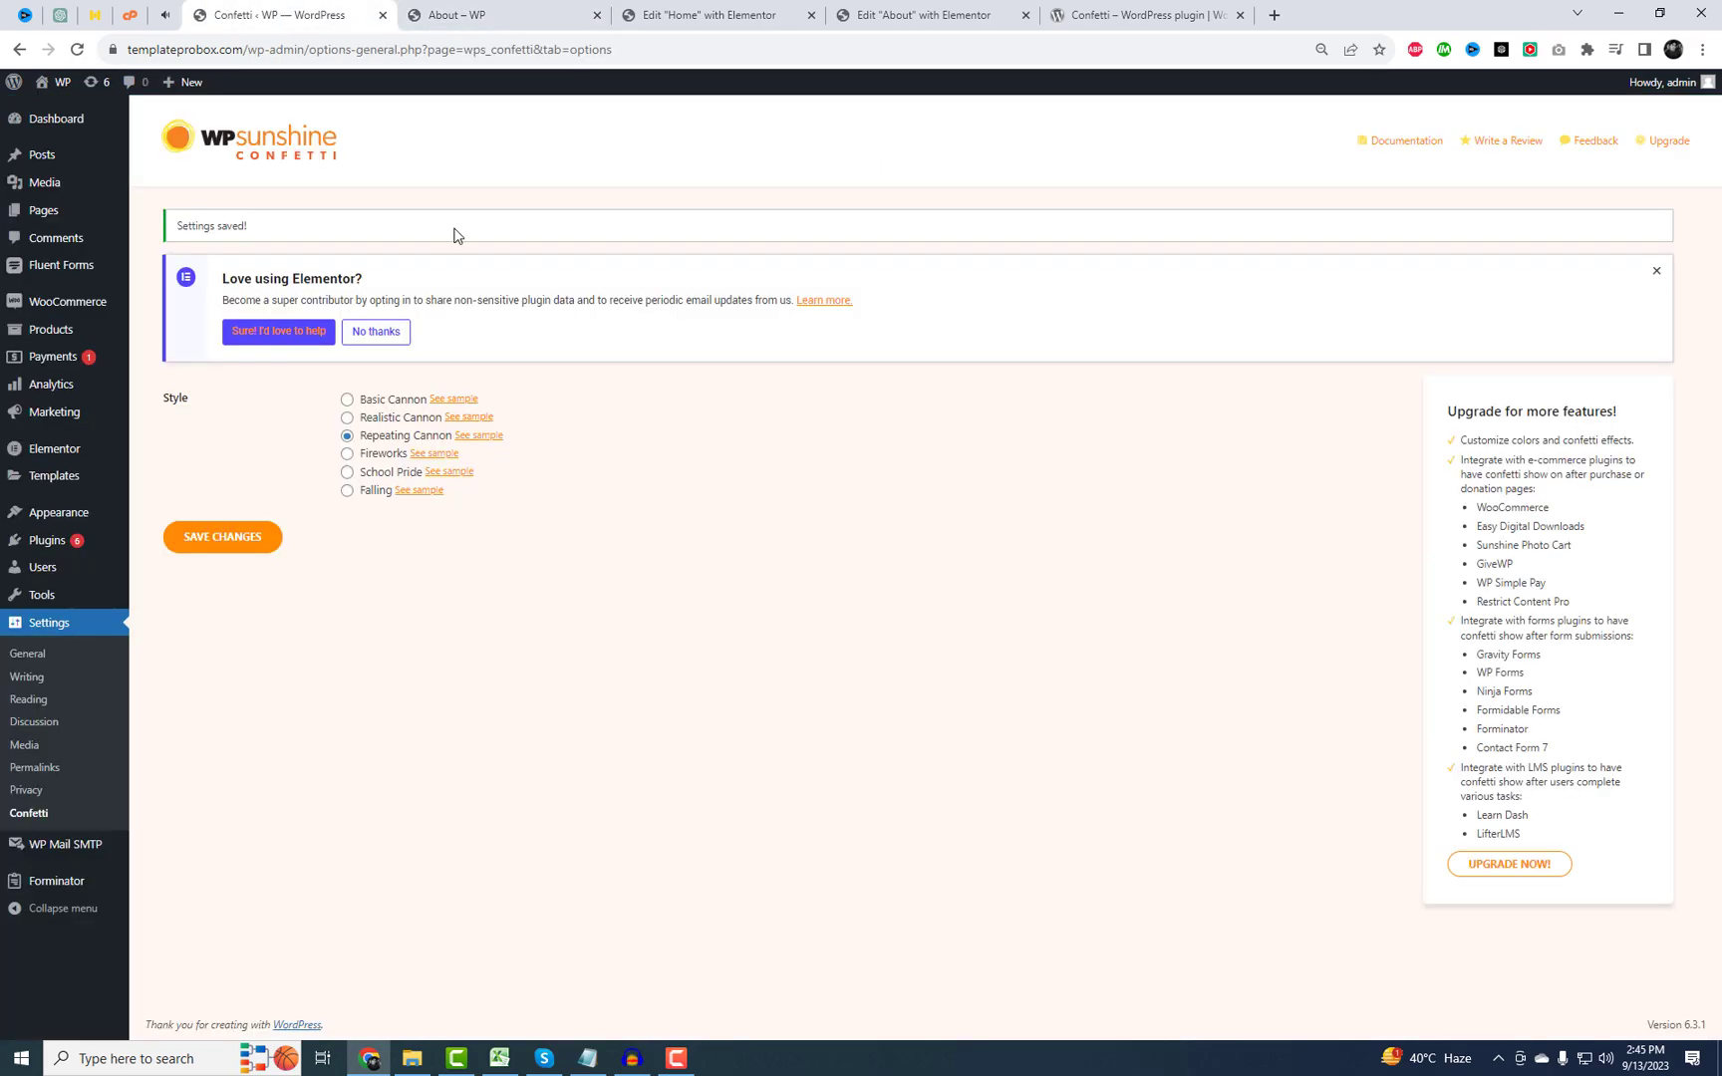
Save Falling as the Confetti style and reload the About page
{"action": "left_click", "coordinate": [347, 490]}
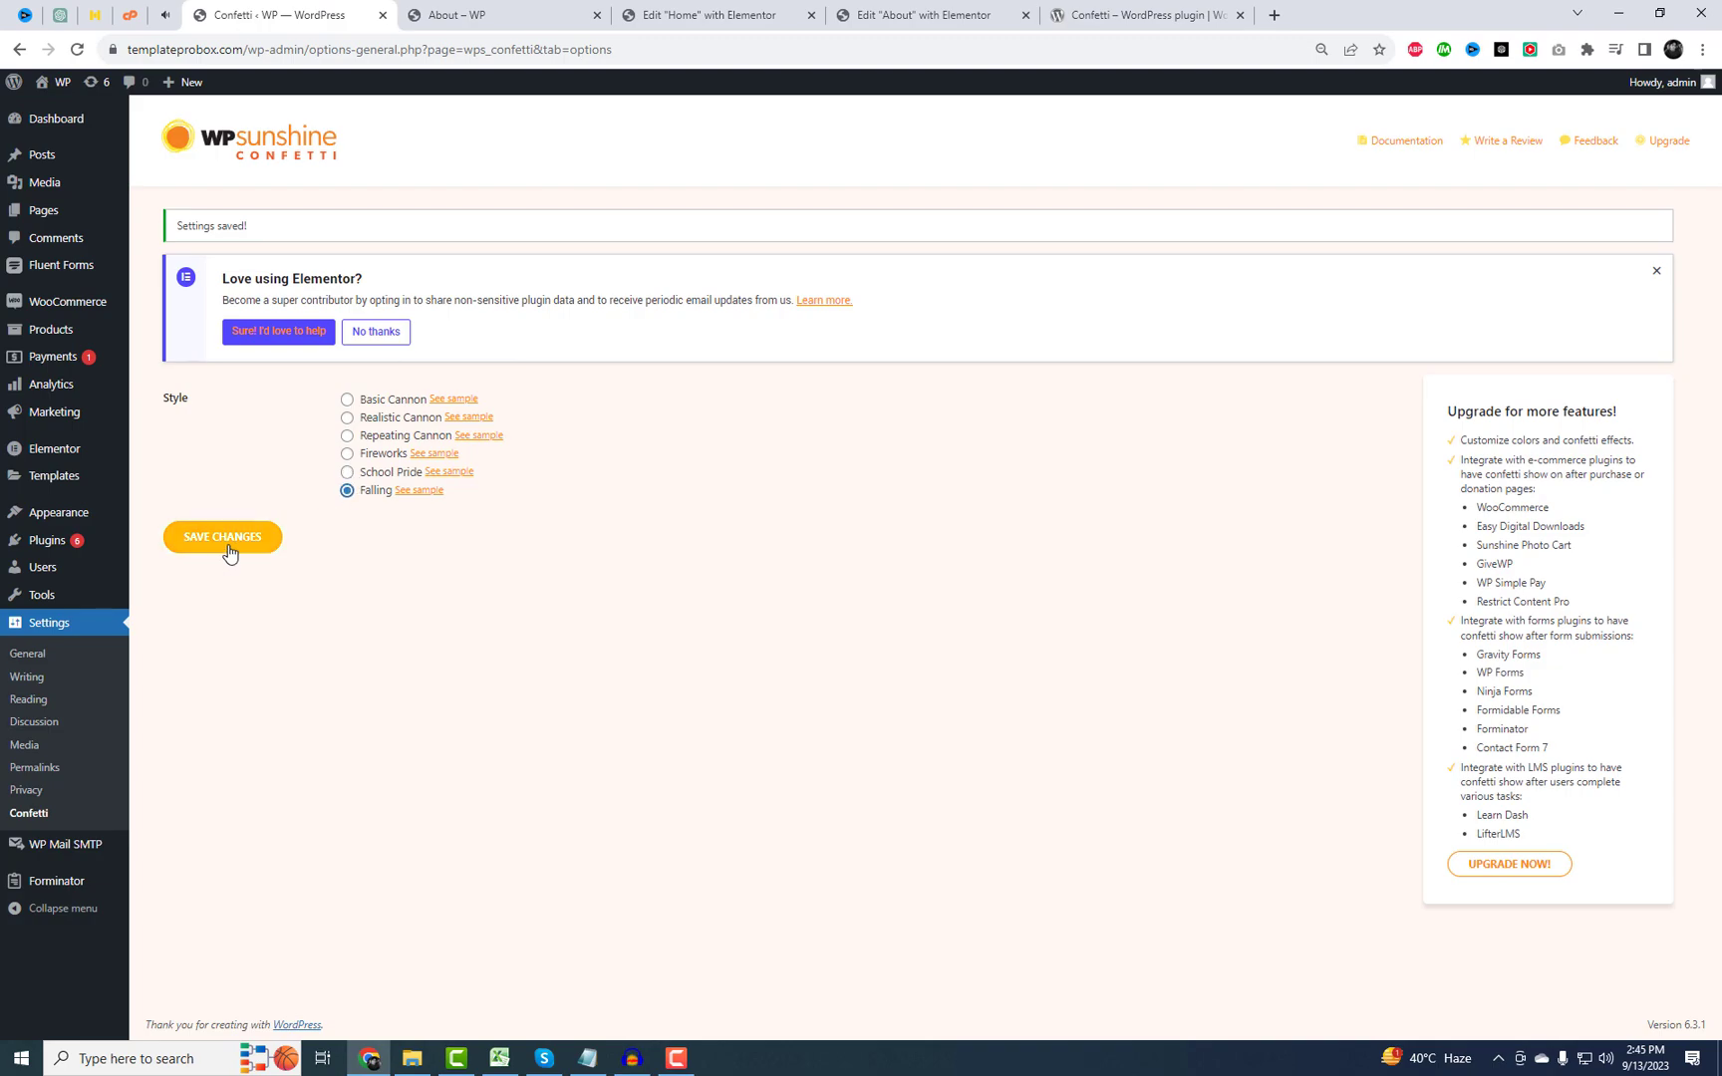
{"action": "left_click", "coordinate": [231, 540]}
{"action": "left_click", "coordinate": [447, 7]}
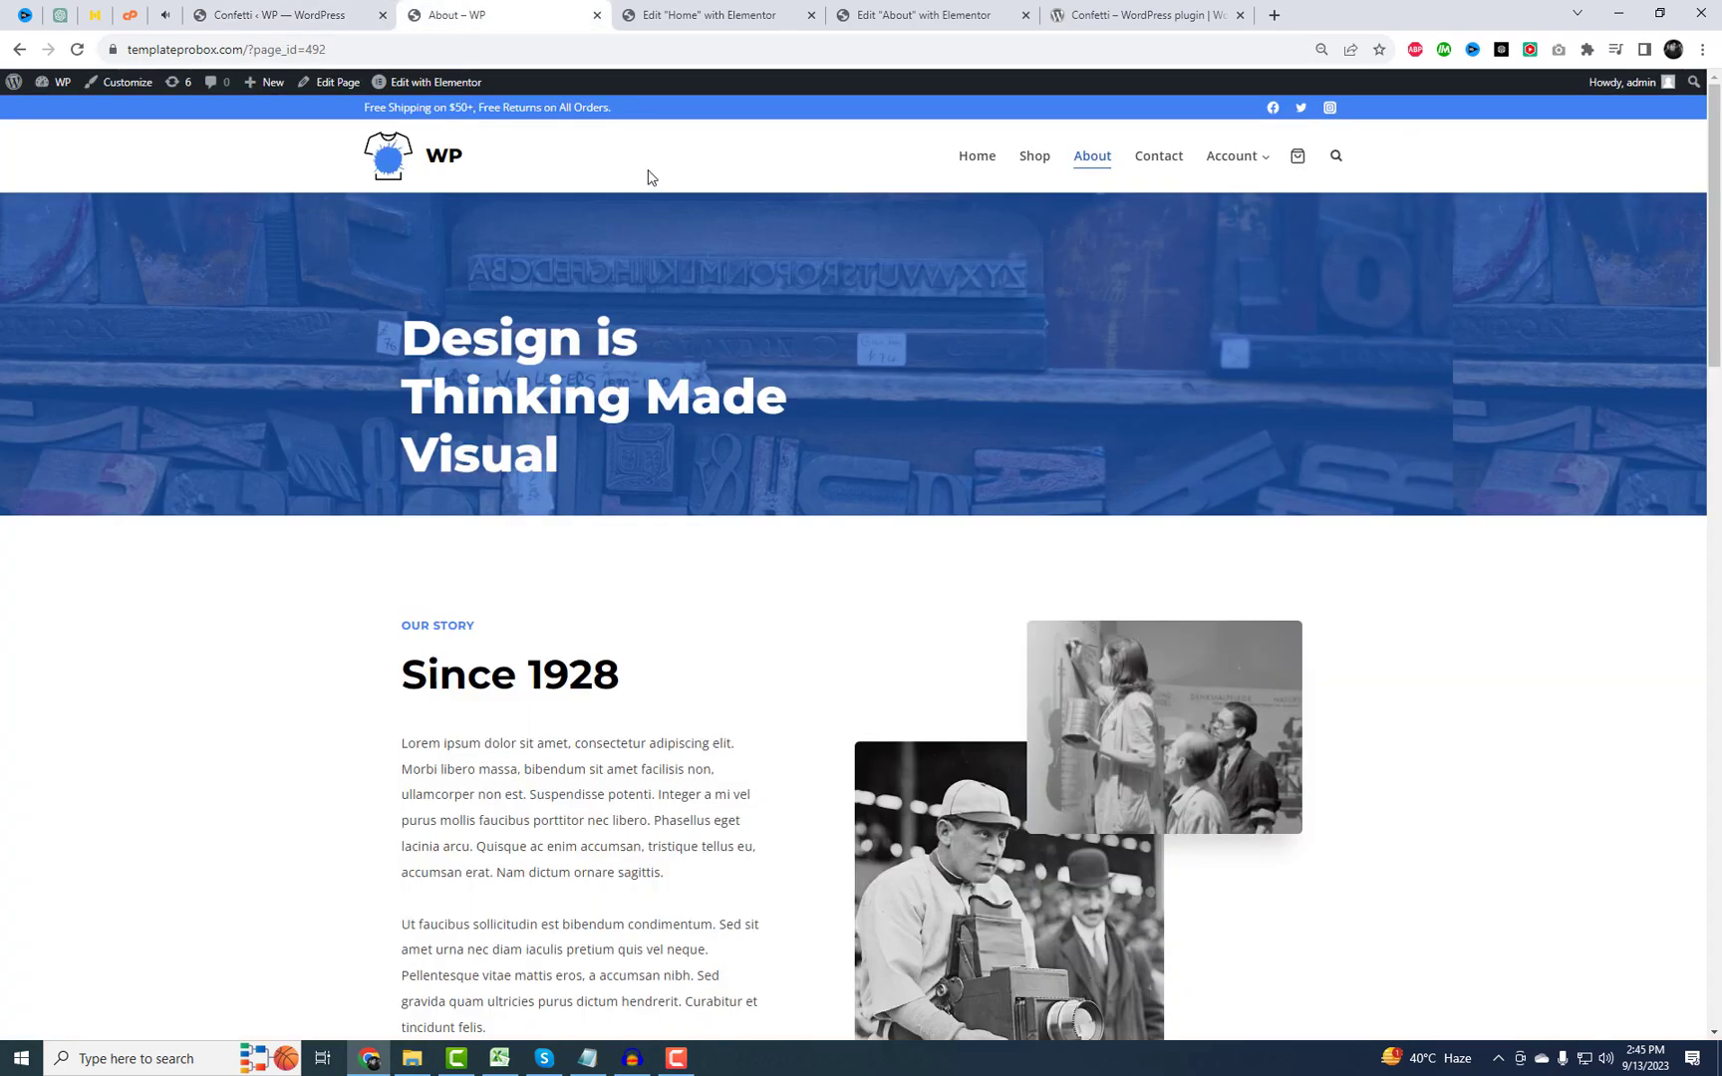
{"action": "right_click", "coordinate": [646, 170]}
{"action": "left_click", "coordinate": [703, 229]}
Scroll through the About page, then return to the store's Home page
{"action": "scroll", "coordinate": [1352, 578], "scroll_direction": "down", "scroll_amount": 15}
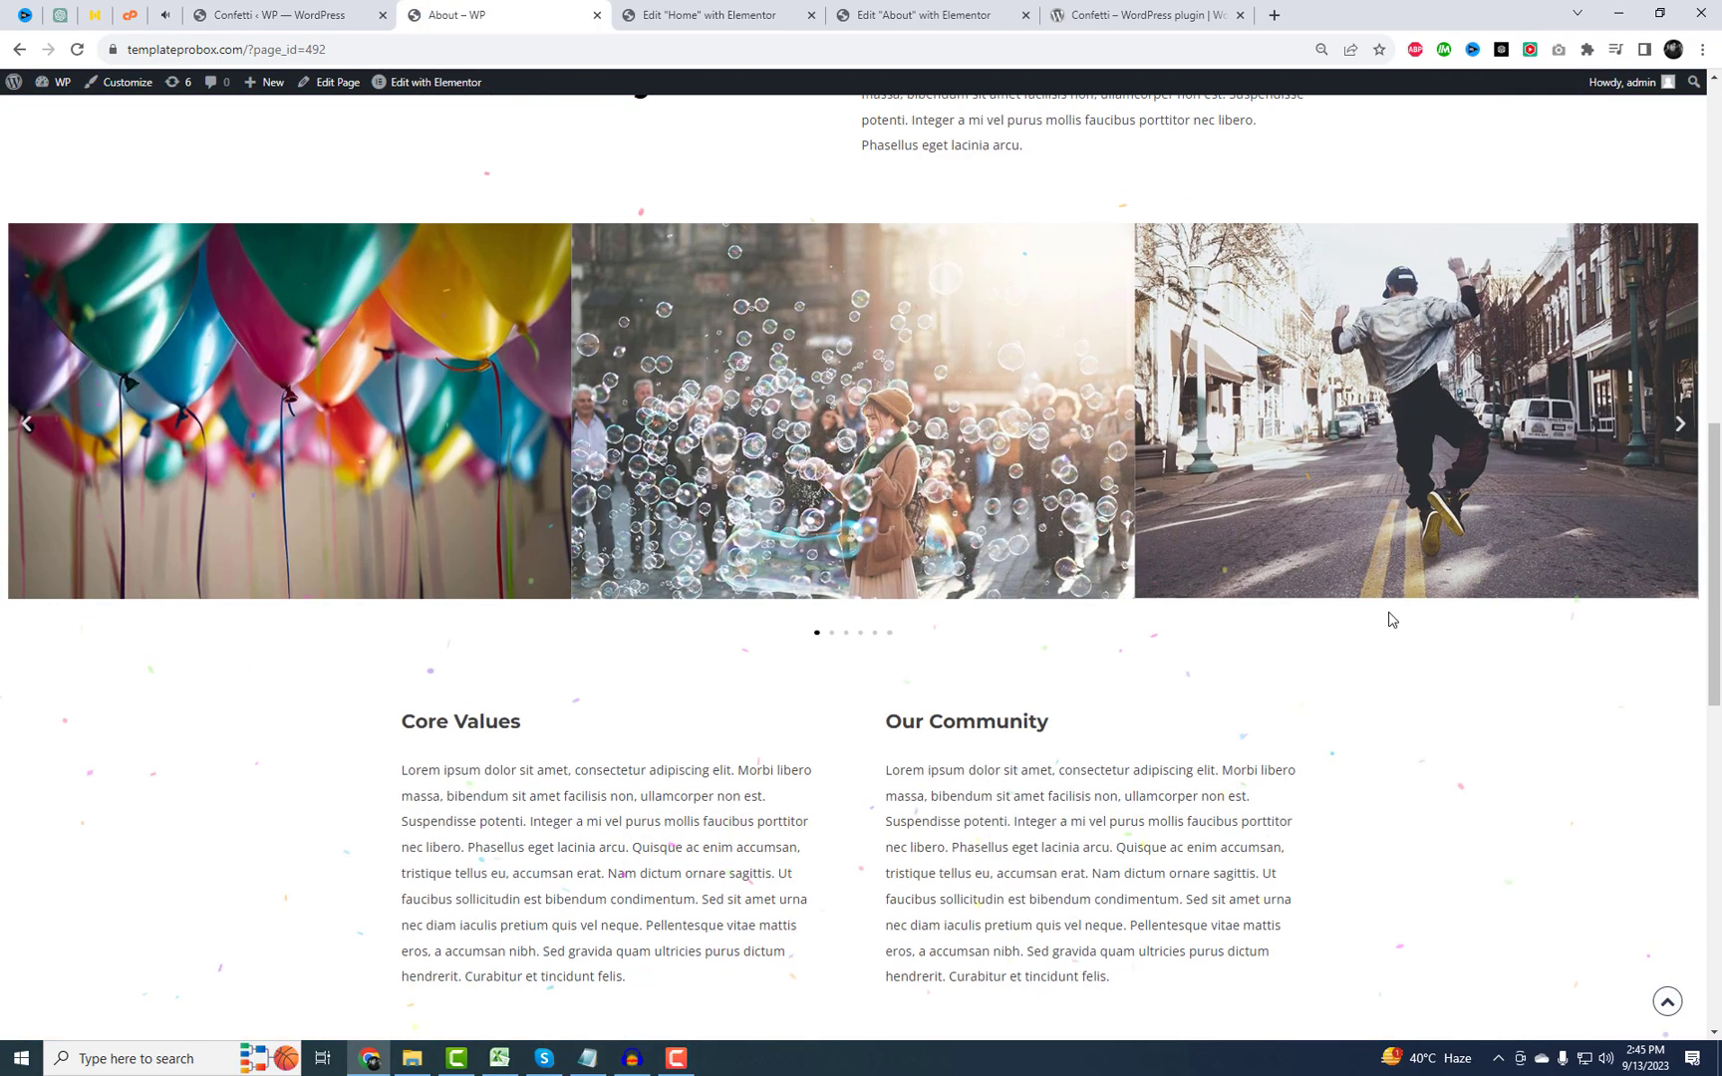
{"action": "scroll", "coordinate": [1391, 619], "scroll_direction": "down", "scroll_amount": 7}
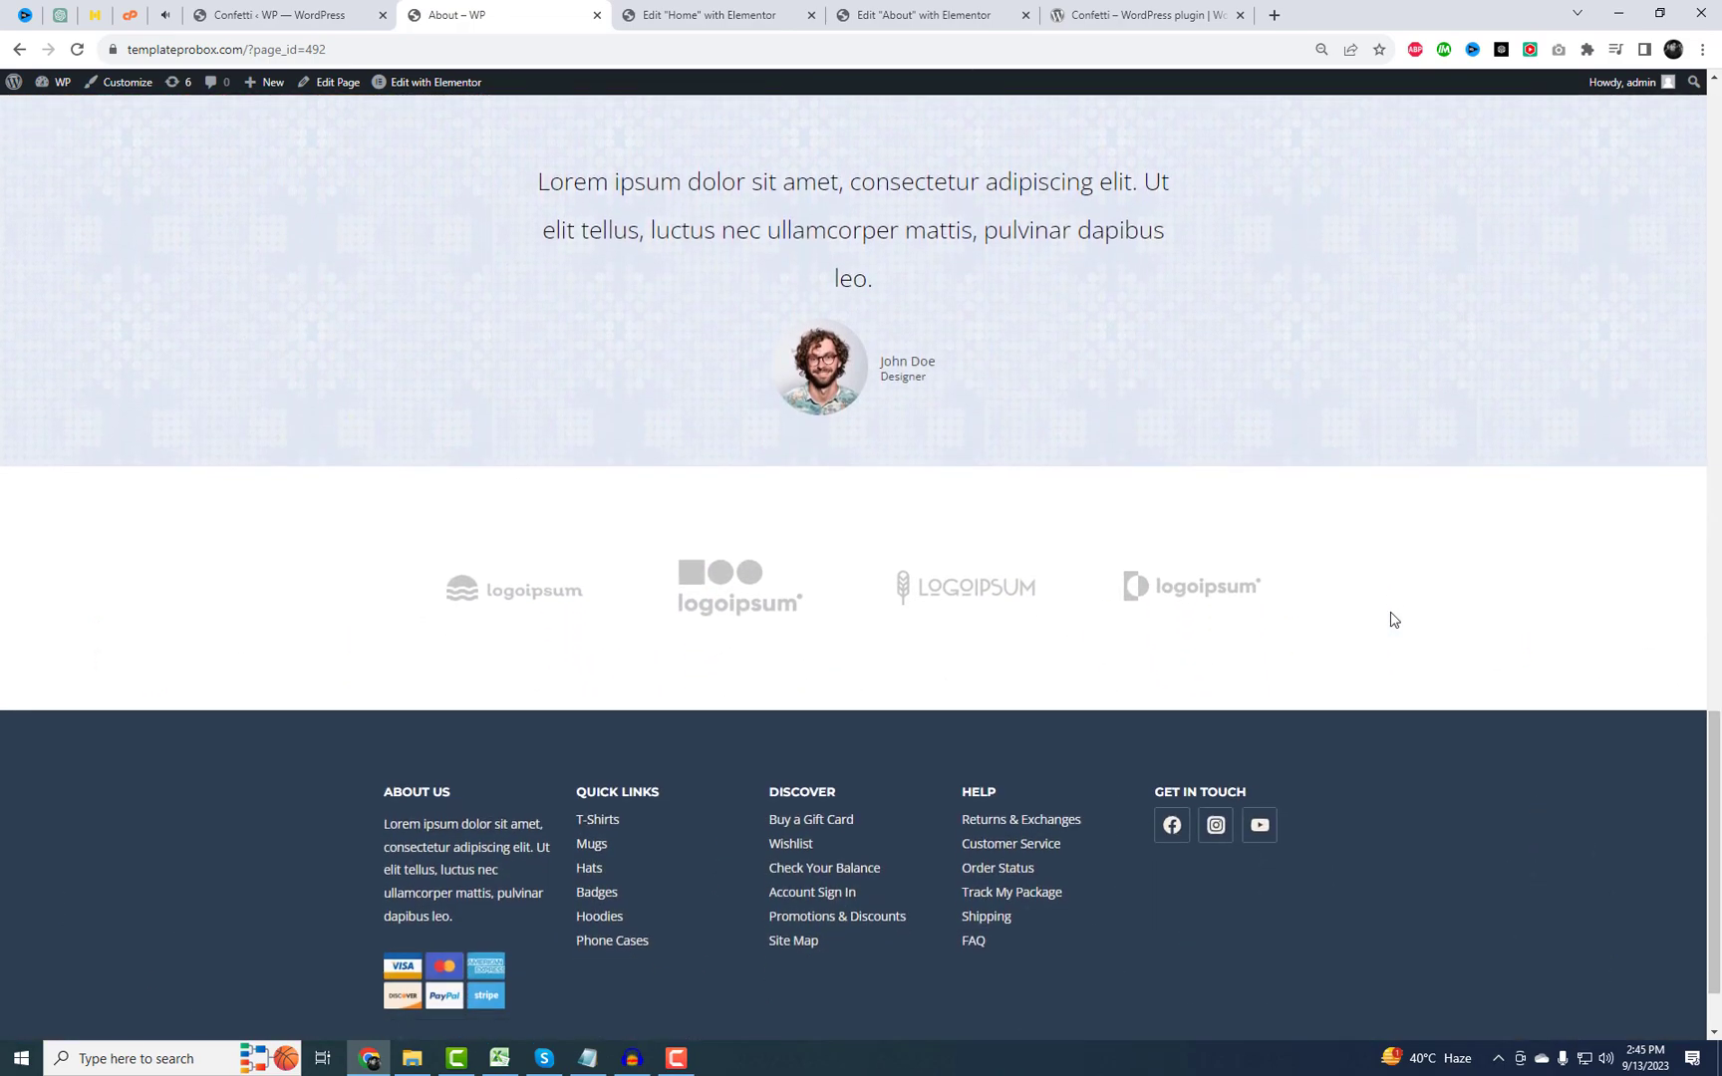
{"action": "key", "text": "Home"}
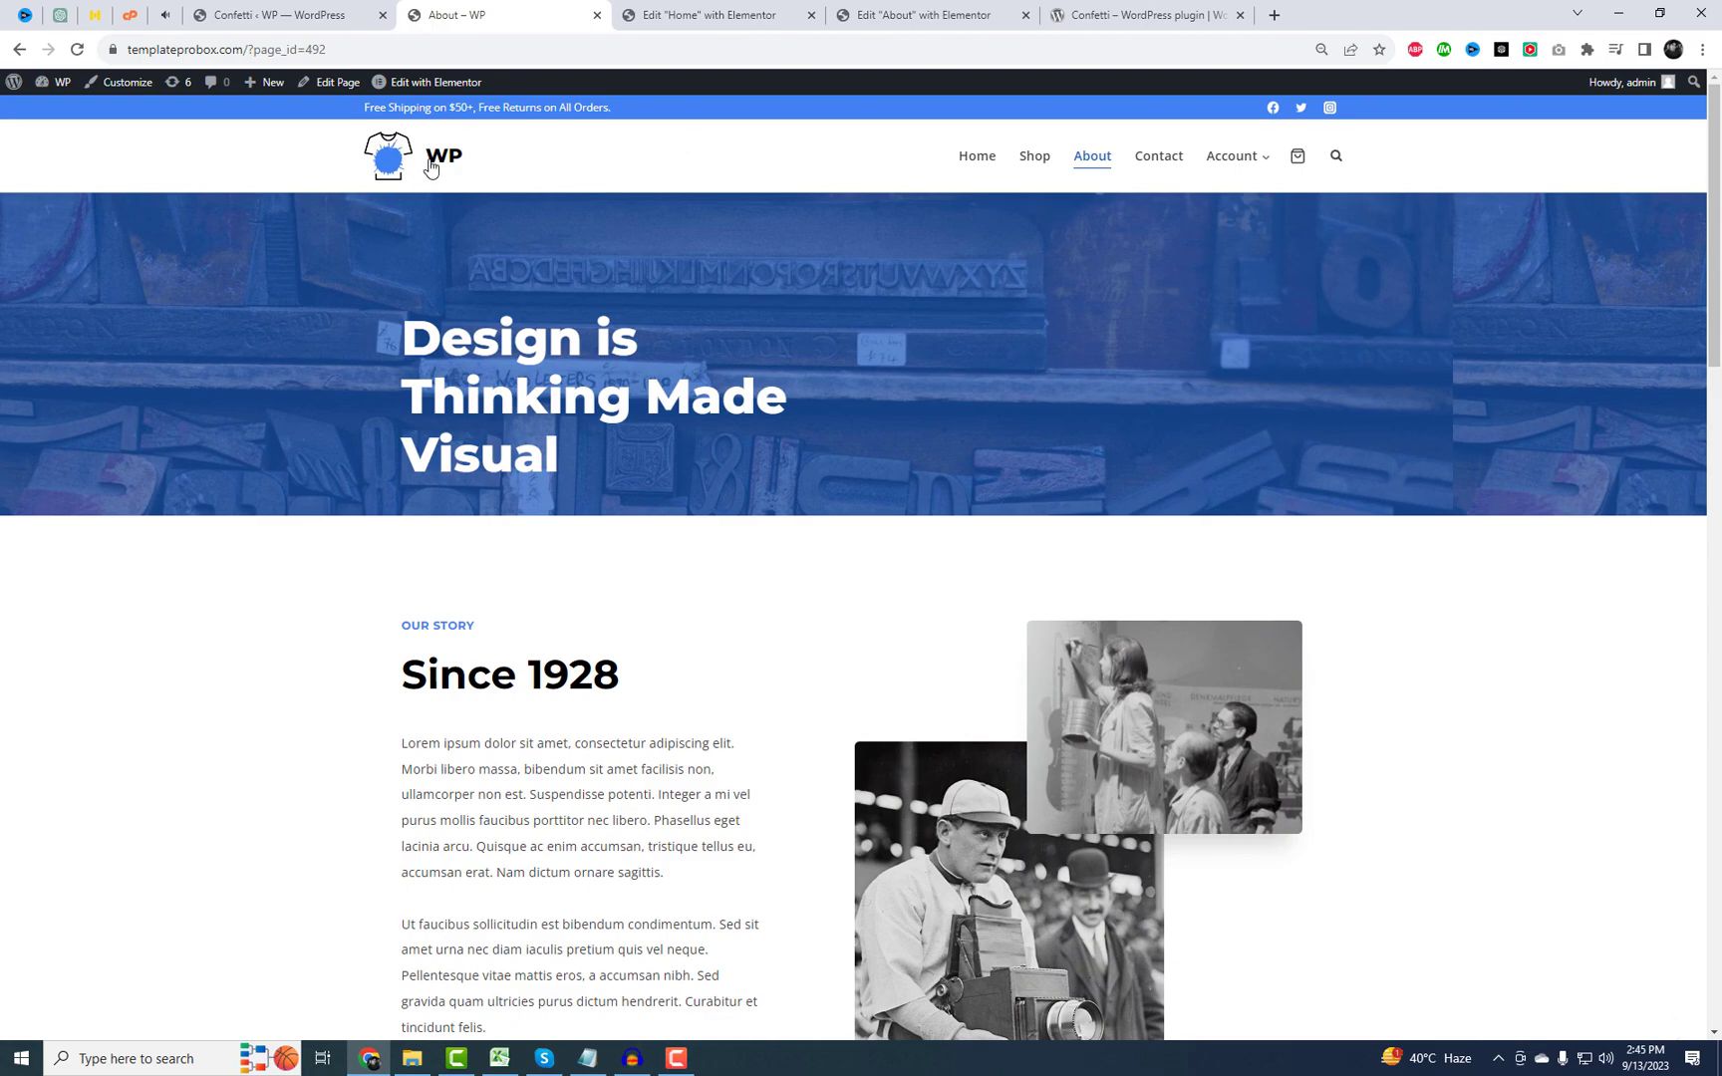
{"action": "left_click", "coordinate": [430, 168]}
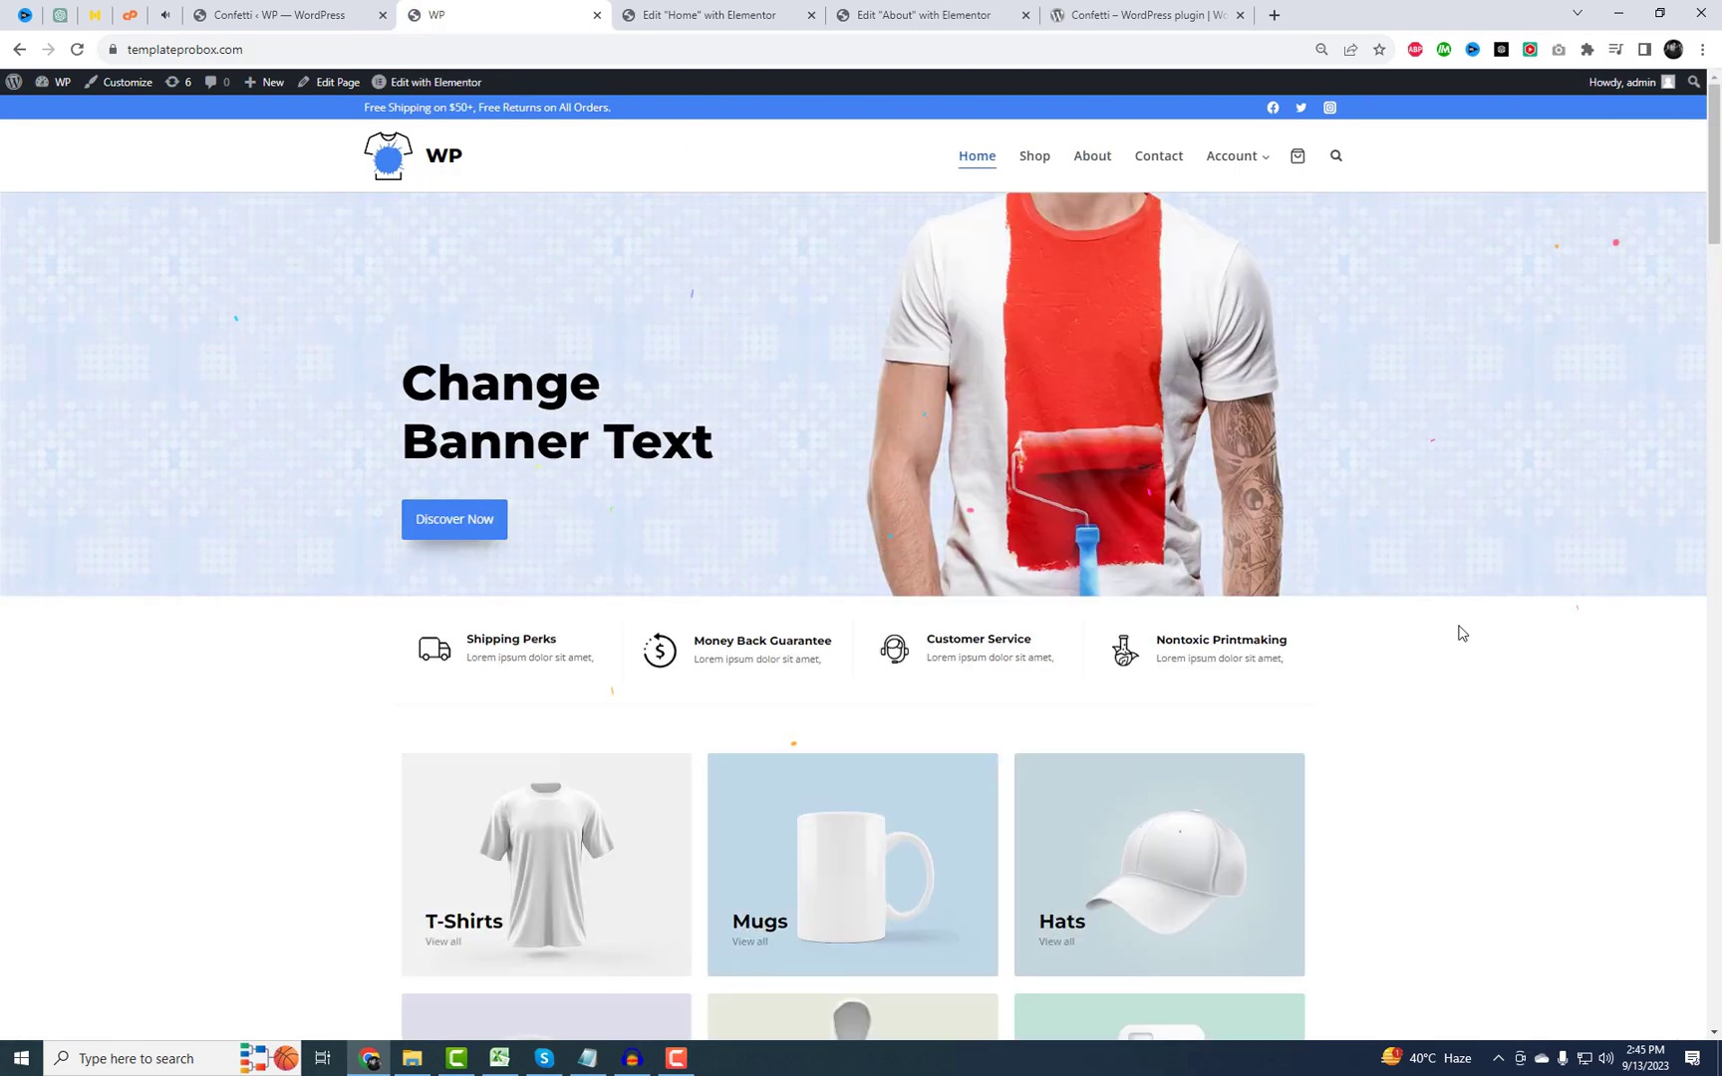